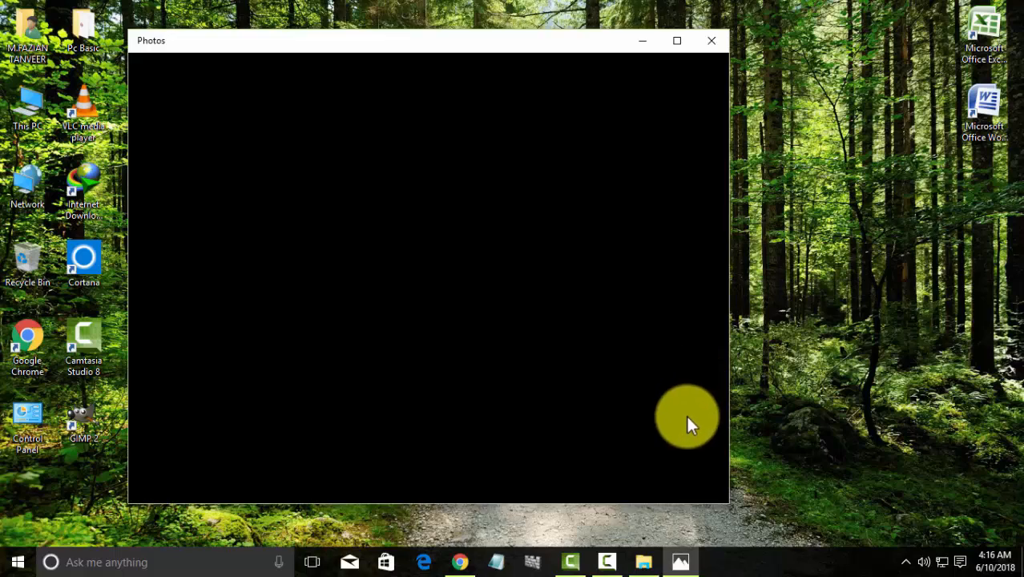
Close the empty Photos window and bring Chrome back up on its New Tab page
left_click(711, 44)
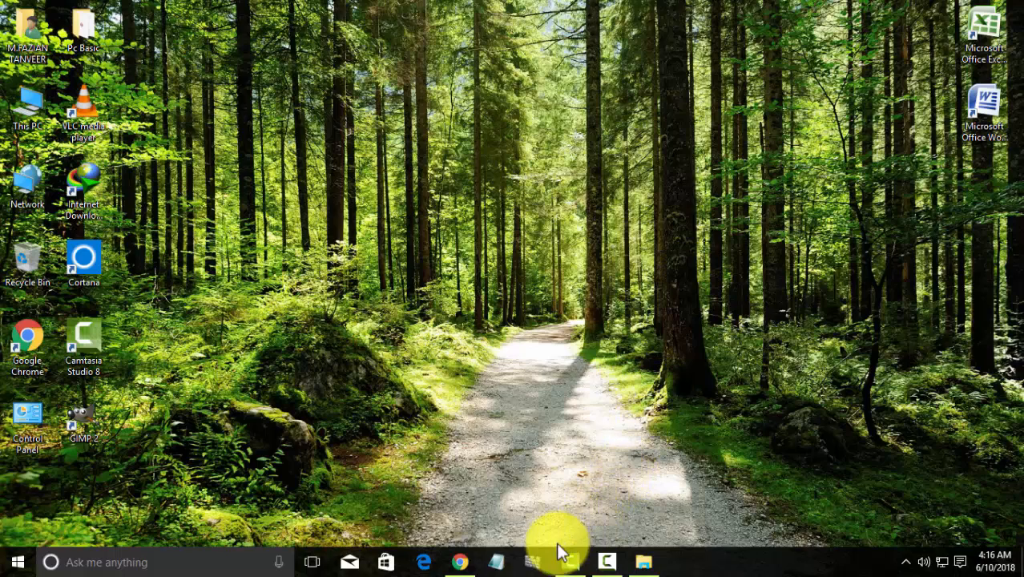
left_click(463, 563)
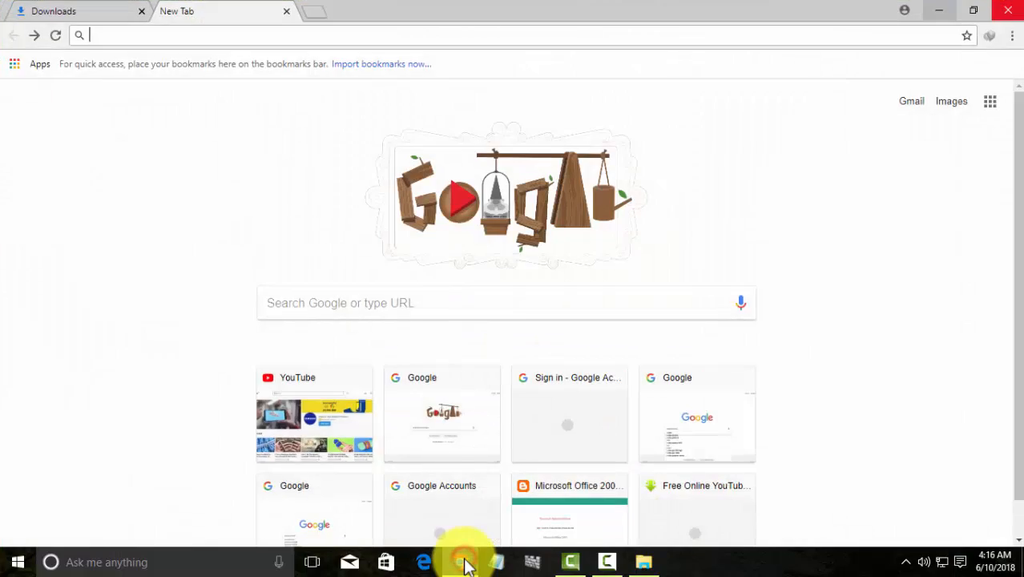
Open YouTube from the New Tab shortcuts and start signing in
left_click(340, 417)
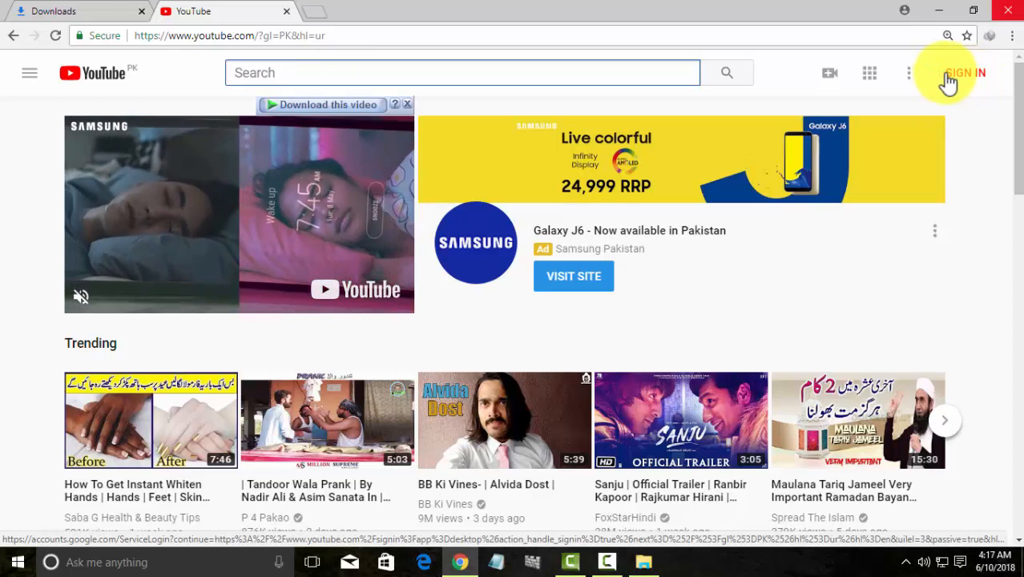
left_click(968, 74)
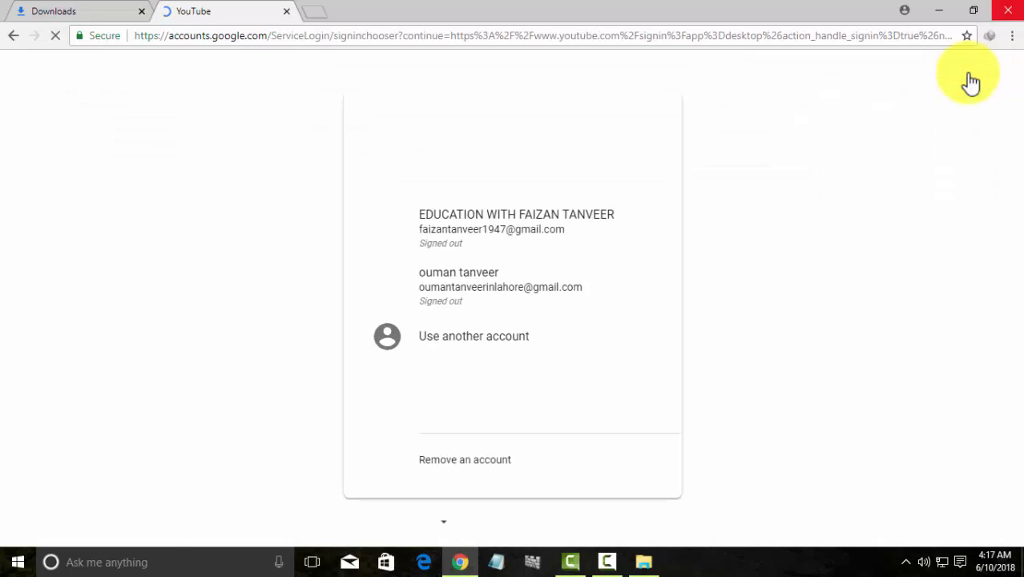
Sign in with the second listed Google account's password and skip the recovery-options prompt
left_click(529, 296)
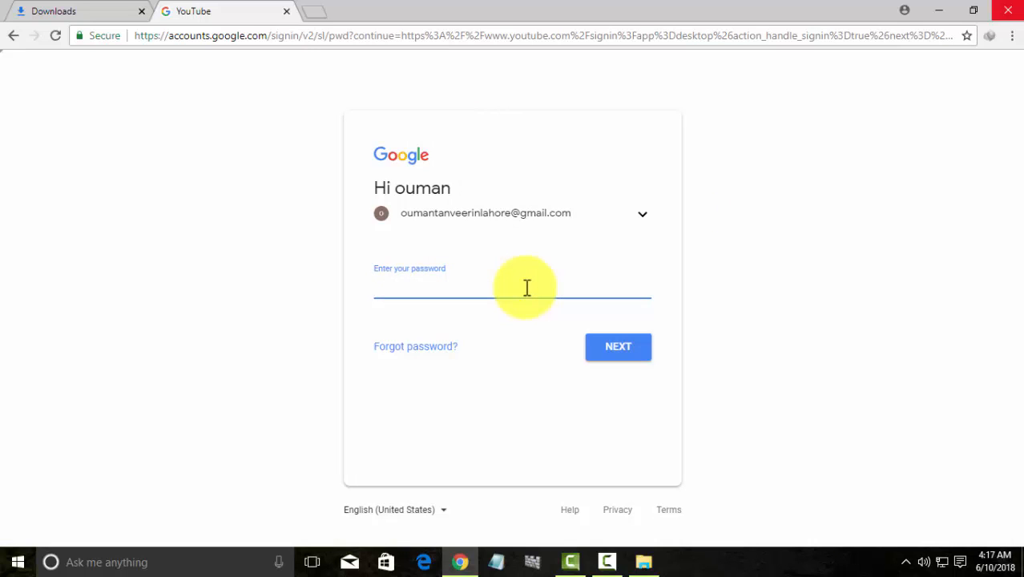
type("••")
type("•")
key("Return")
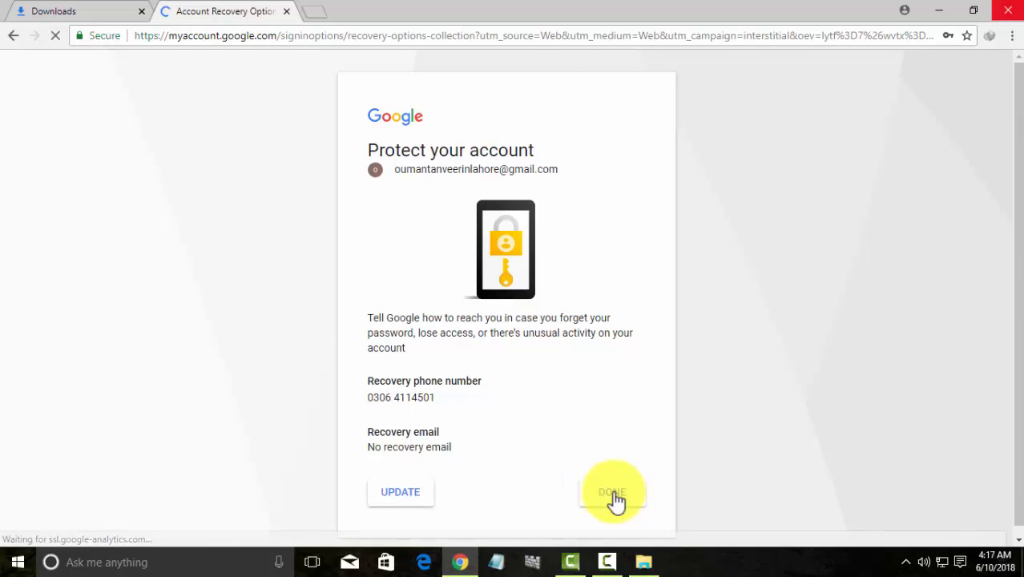
left_click(615, 495)
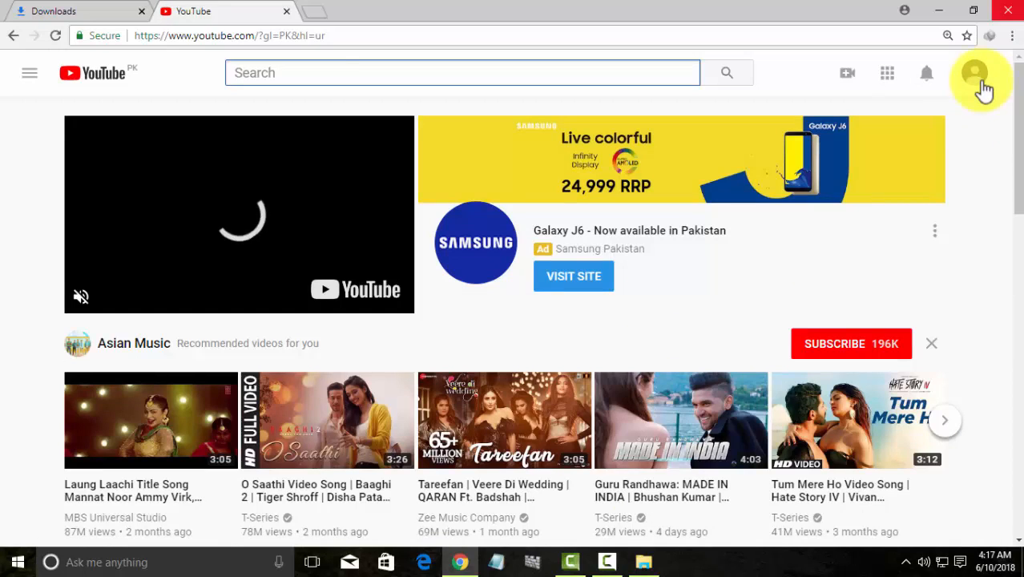
Go to Creator Studio from the account menu and start creating a channel
left_click(979, 81)
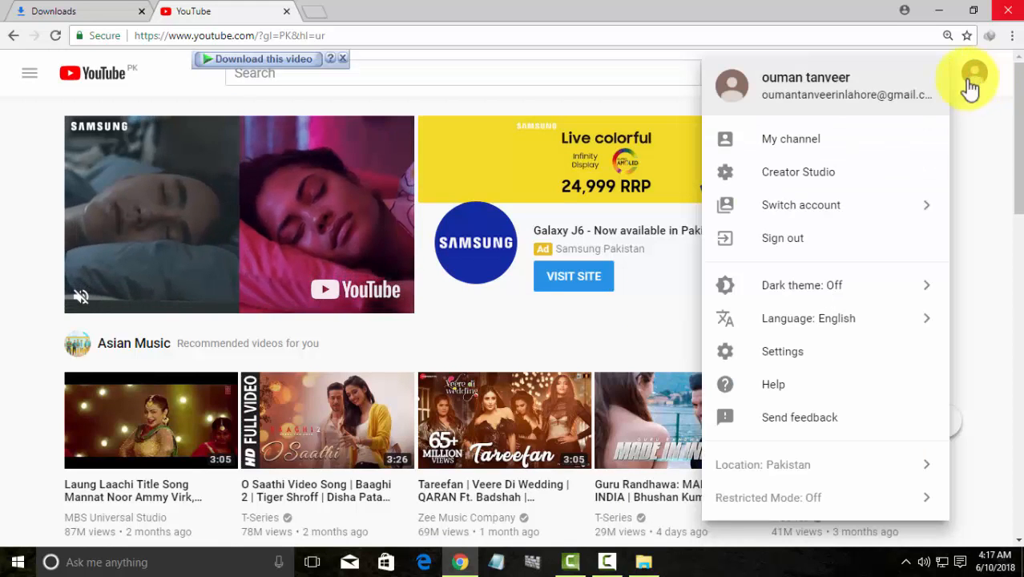
left_click(845, 167)
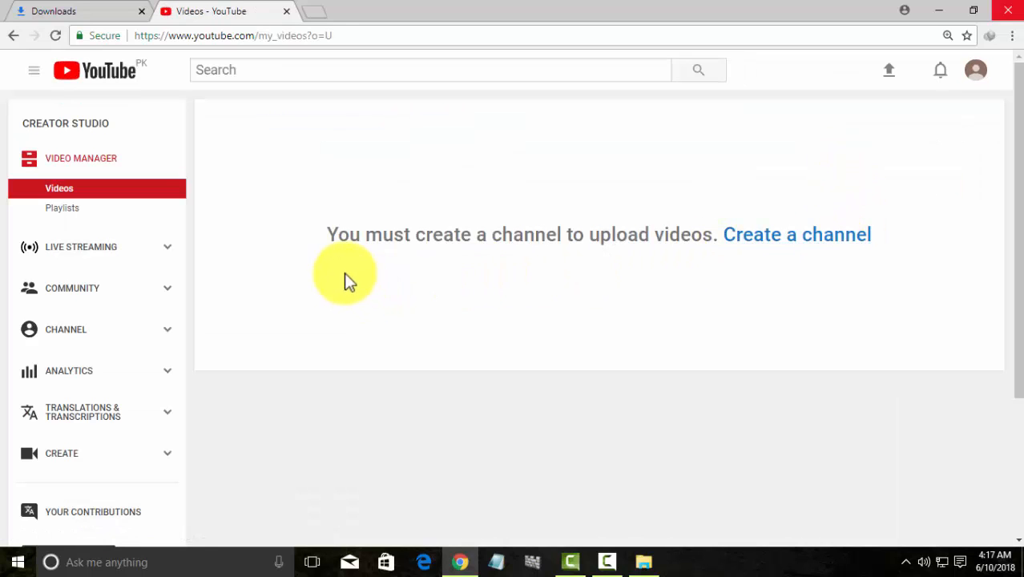
left_click(749, 238)
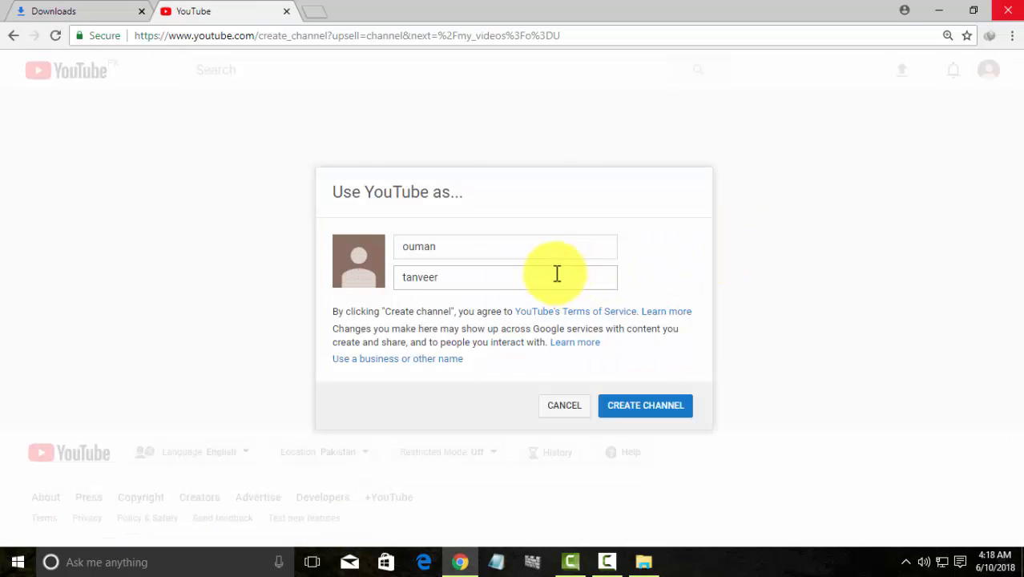
Capitalise the first and last name initials in the channel dialog and create the channel
left_click(538, 255)
left_click(408, 245)
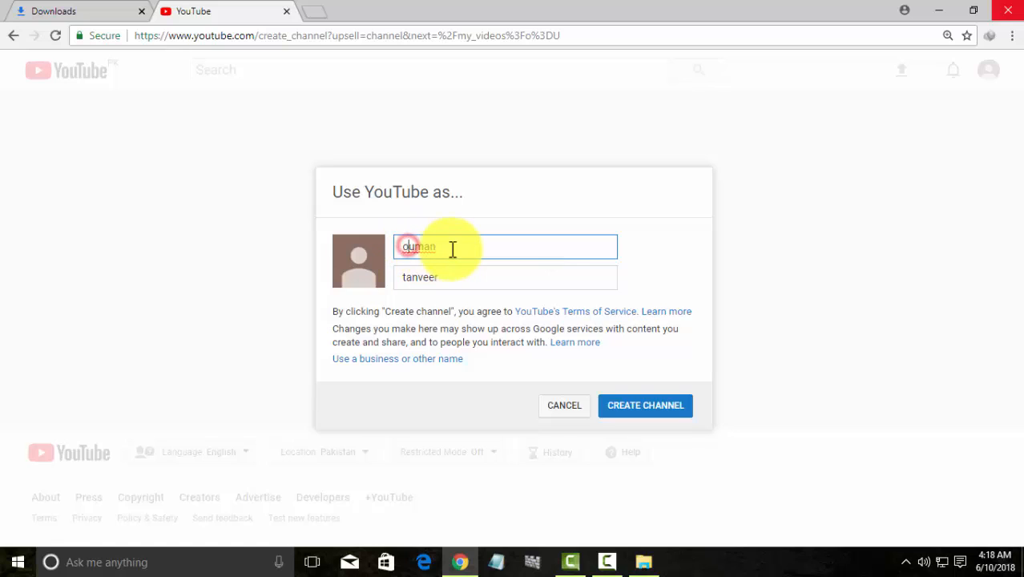
key("BackSpace")
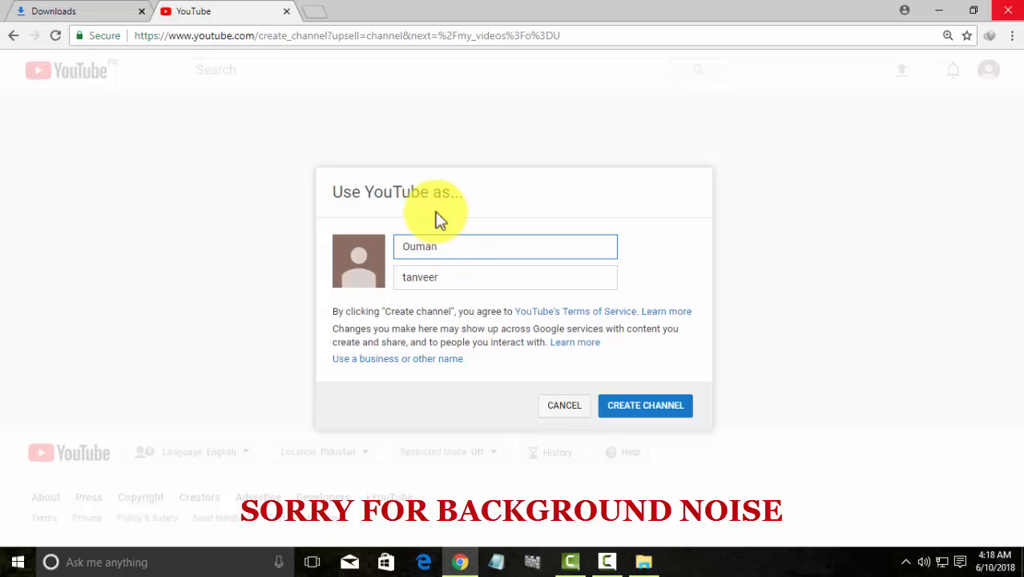
left_click(406, 279)
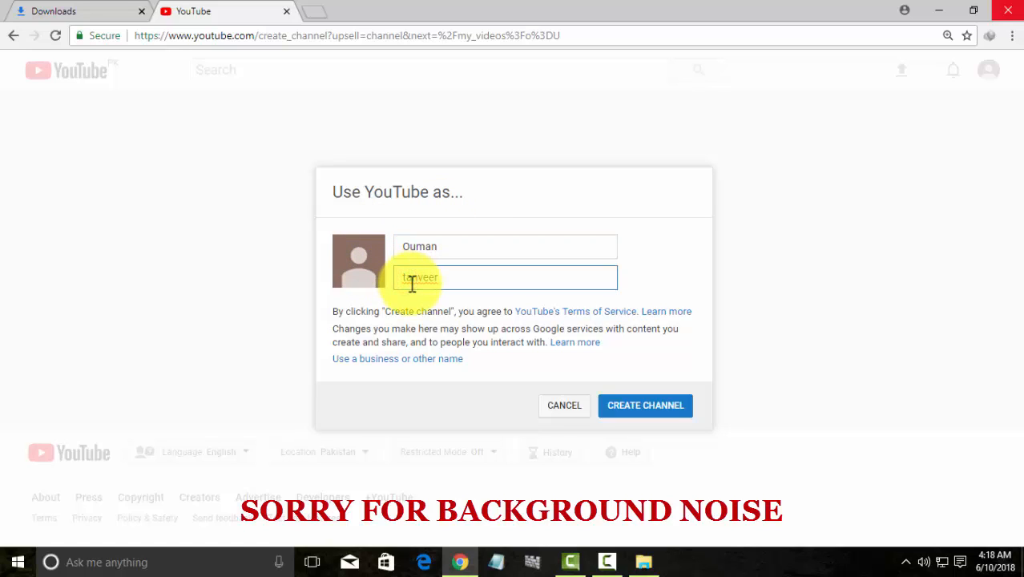
key("BackSpace")
type("T")
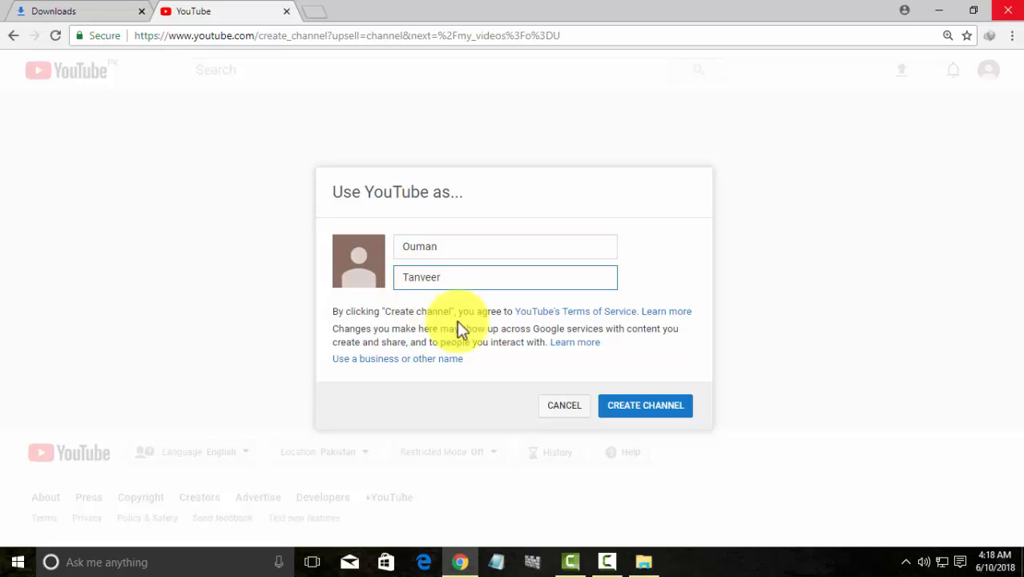
left_click(637, 407)
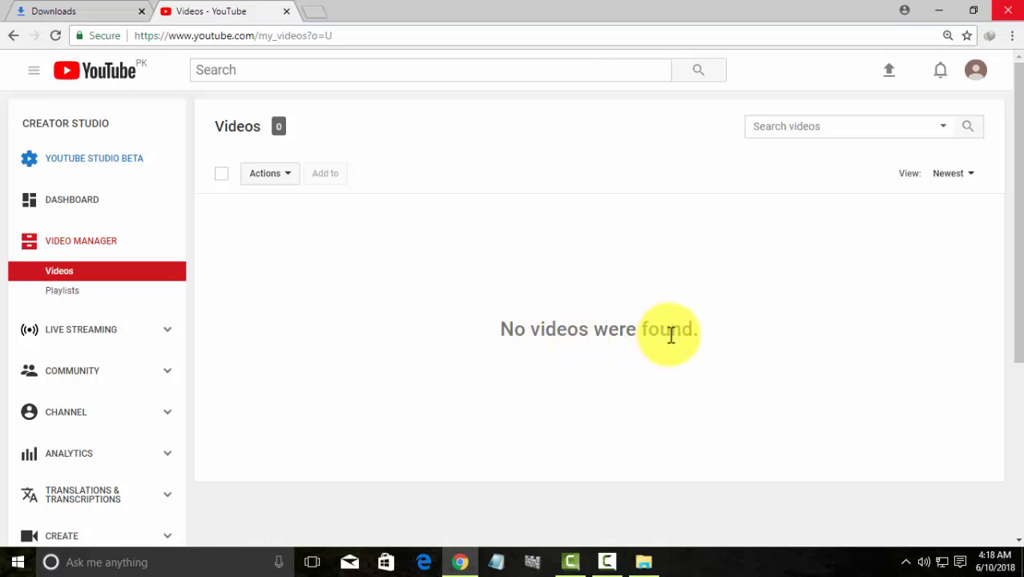
Go to the upload page and browse to the MY SELF folder
left_click(888, 80)
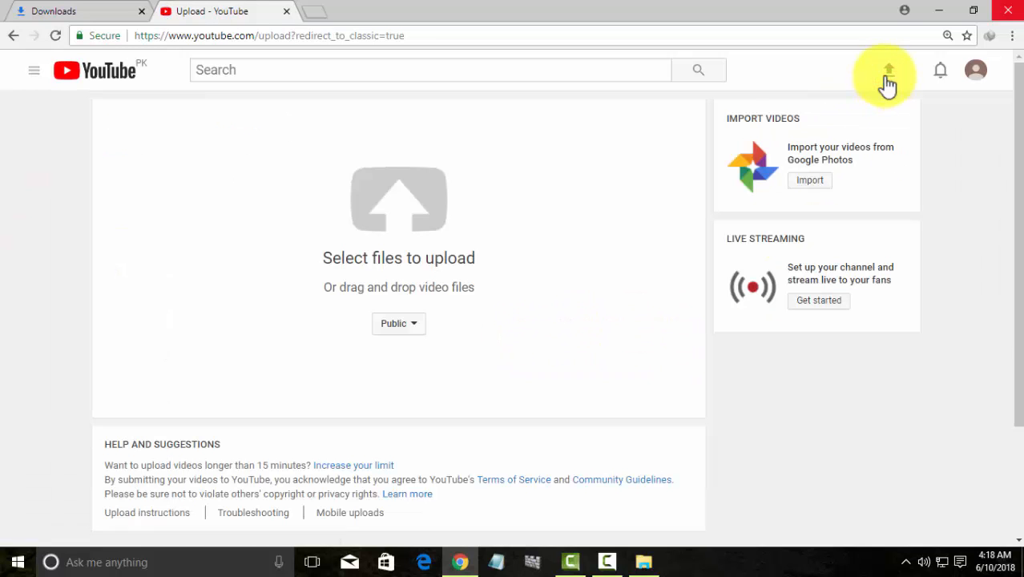
left_click(426, 265)
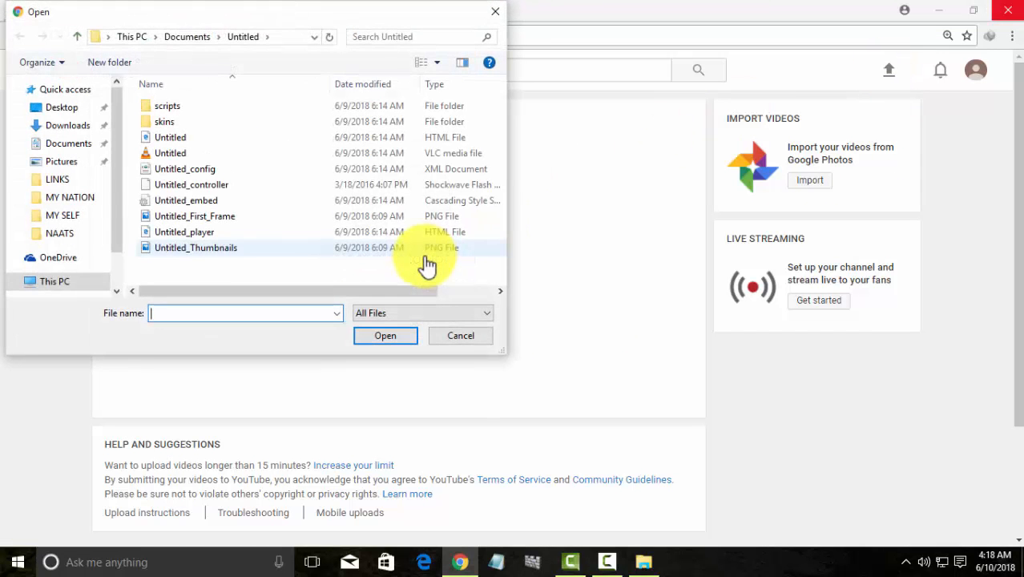
left_click(77, 216)
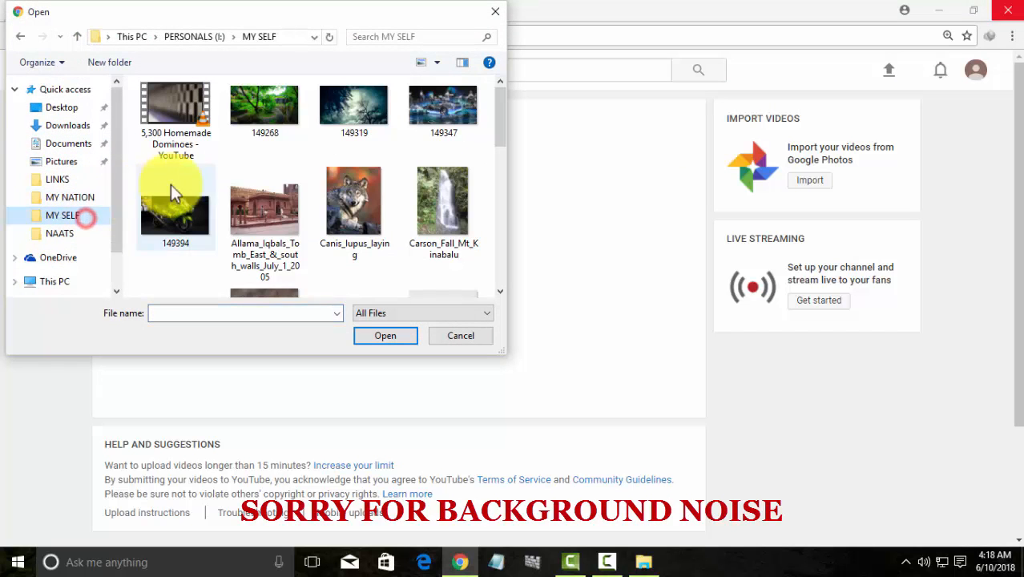
Choose My Video1 in MY SELF so it begins uploading
scroll(334, 169, "down", 5)
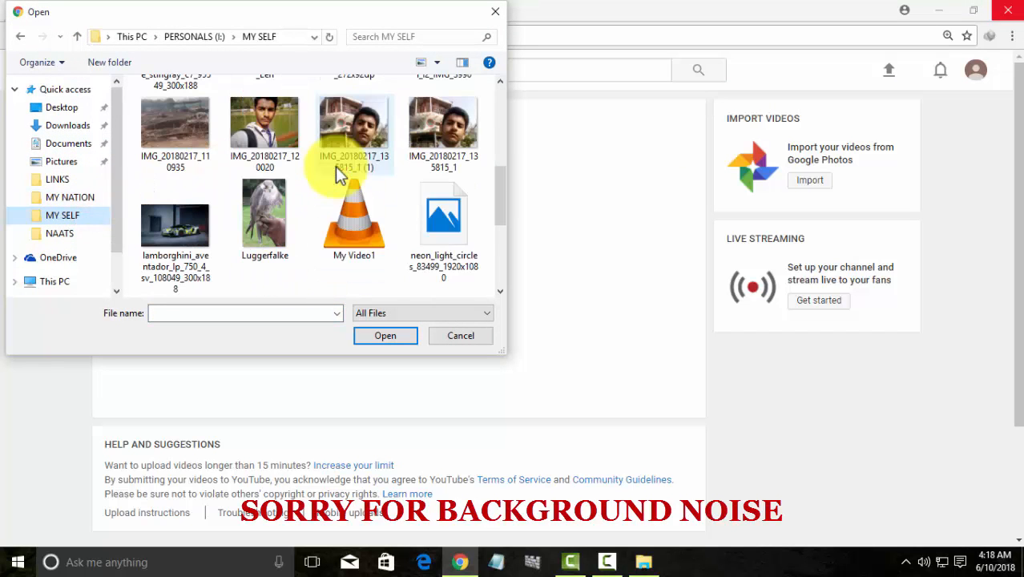
scroll(359, 210, "up", 5)
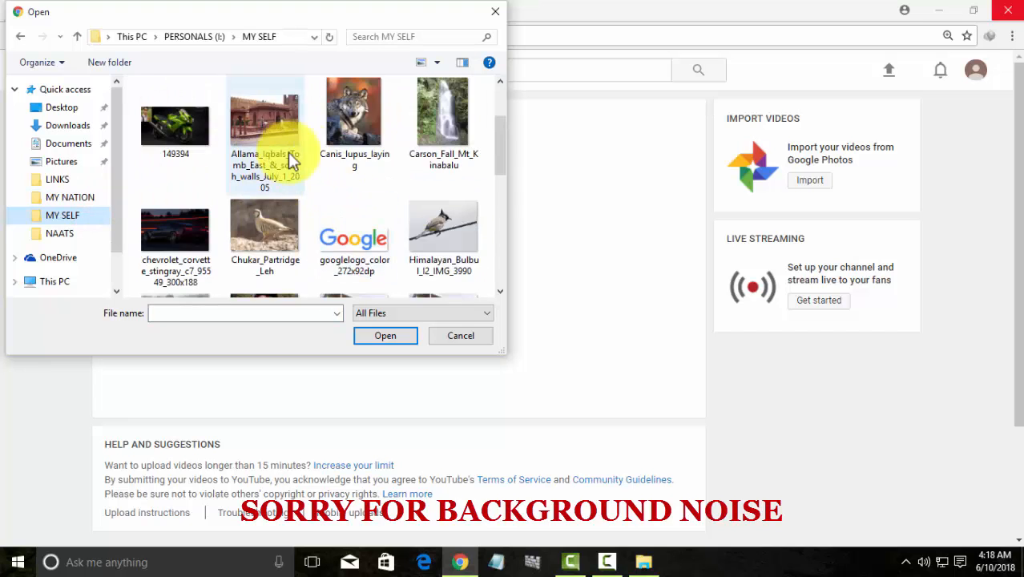
left_click(177, 122)
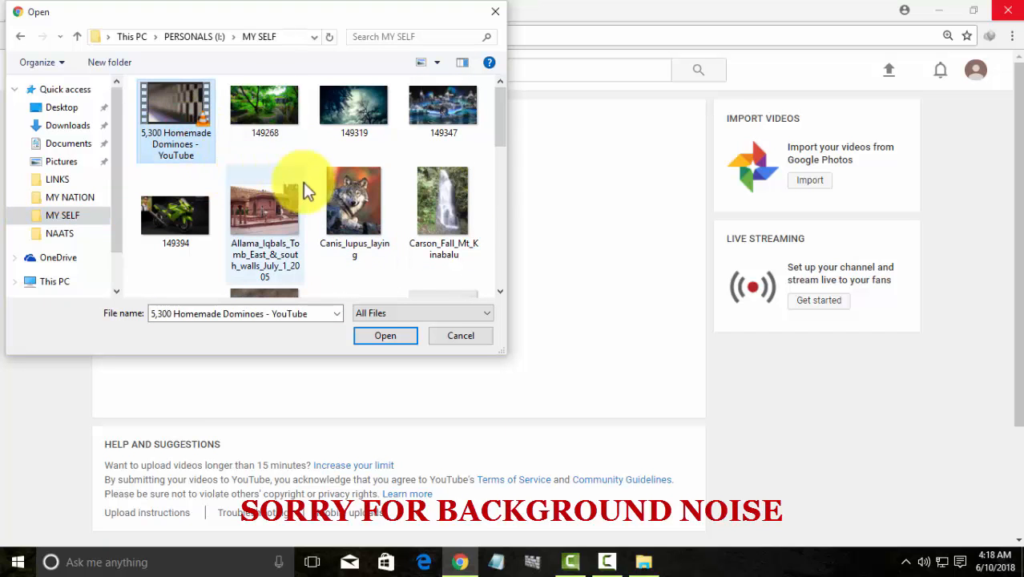
scroll(305, 188, "down", 5)
scroll(311, 200, "up", 10)
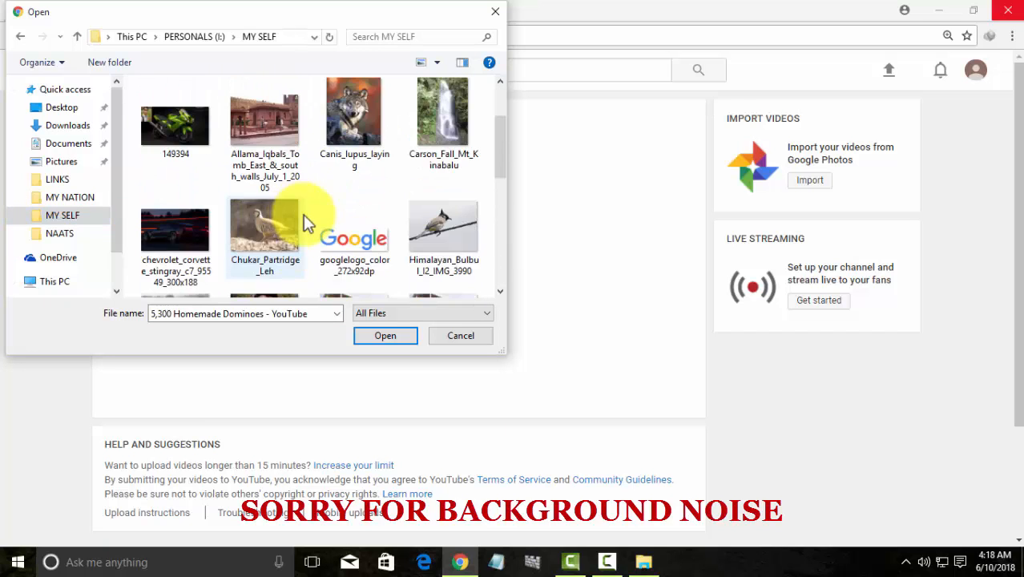
scroll(345, 207, "up", 3)
scroll(334, 204, "down", 3)
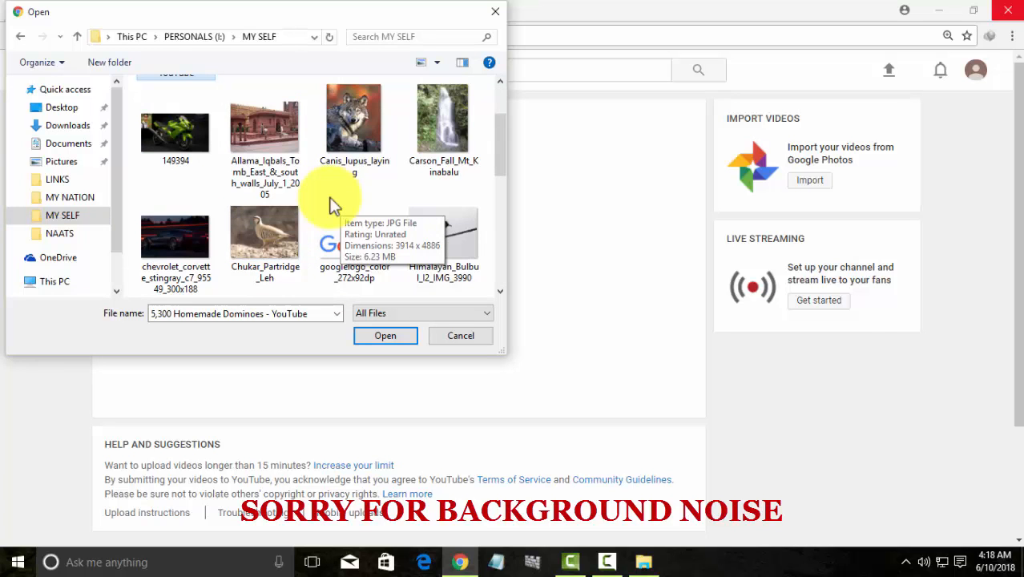
scroll(335, 211, "down", 3)
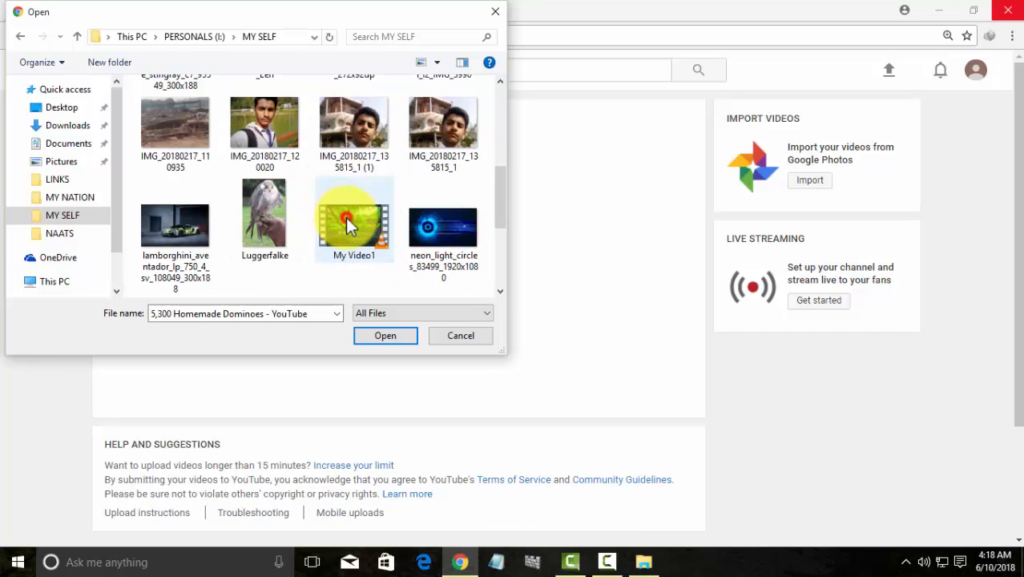
left_click(346, 217)
left_click(395, 340)
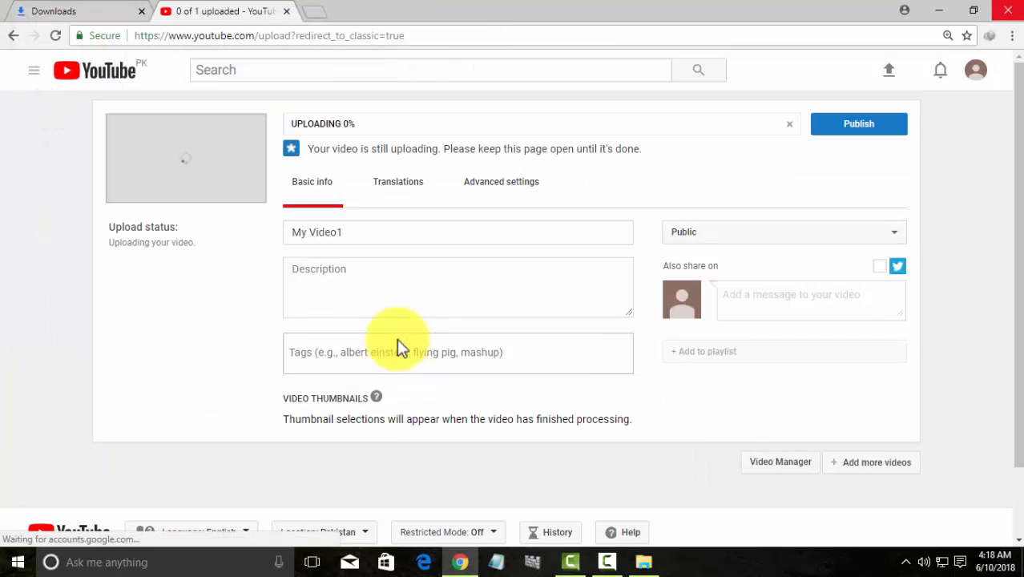
Check the title, description and tags fields while My Video1 processes into three thumbnails
left_click(383, 233)
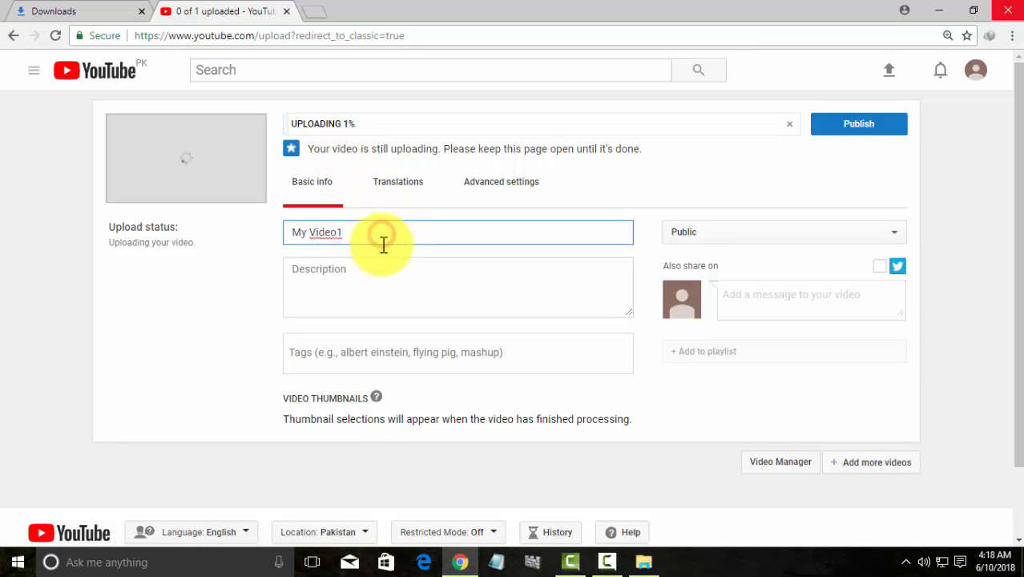
left_click(382, 262)
left_click(411, 344)
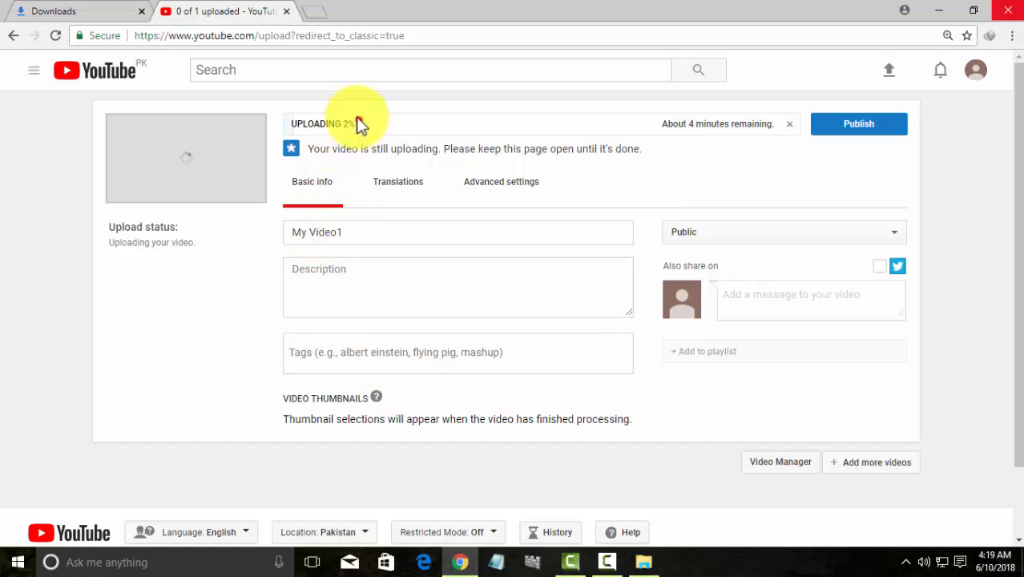
left_click_drag(358, 124, 290, 125)
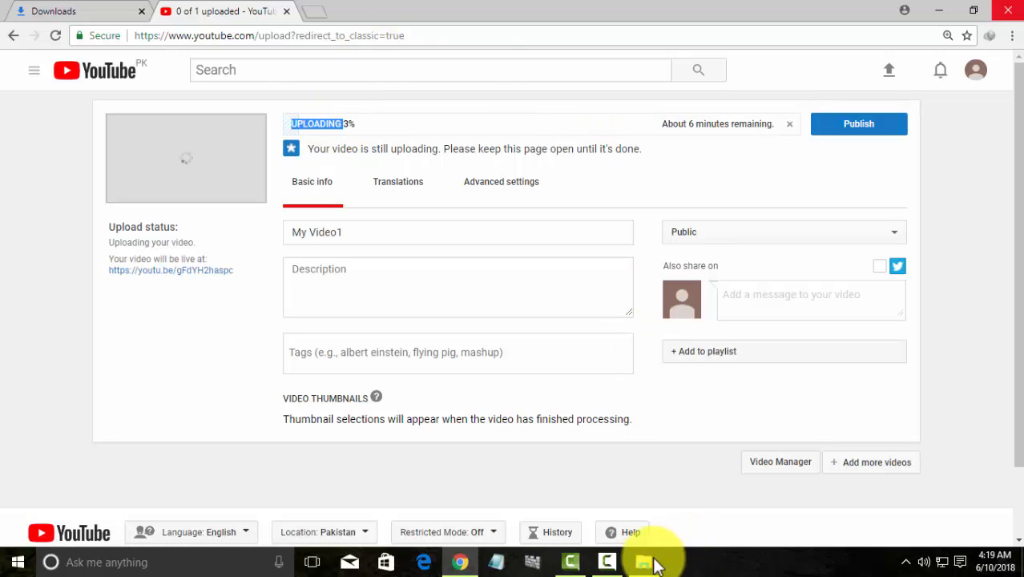
mouse_move(615, 566)
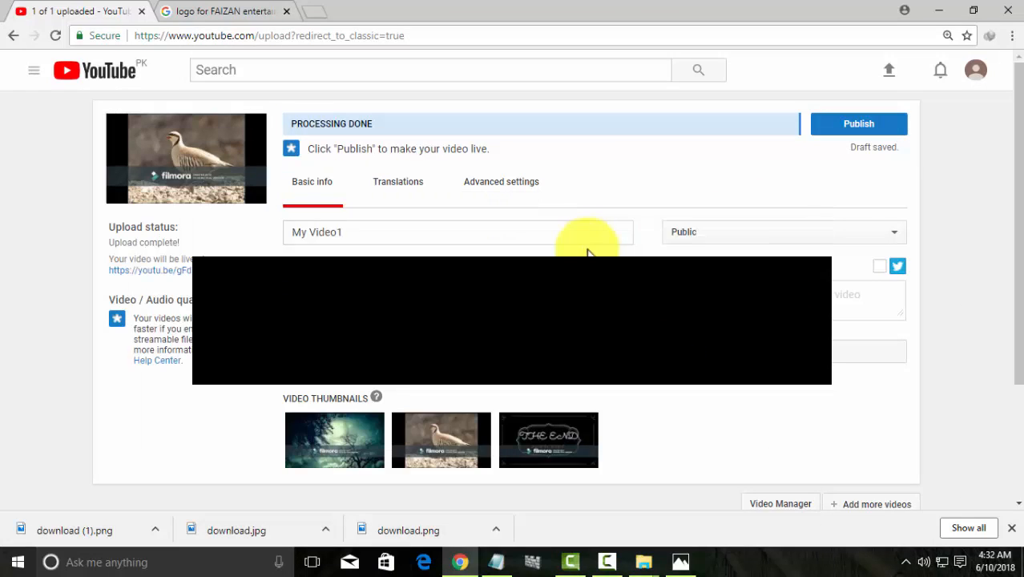
Rename the video 'My Video', describe it 'PLEASE SUBSCRIBE MY CHANNEL.', and enter tag 'NATURAL VIDEO'
left_click(560, 235)
key("BackSpace")
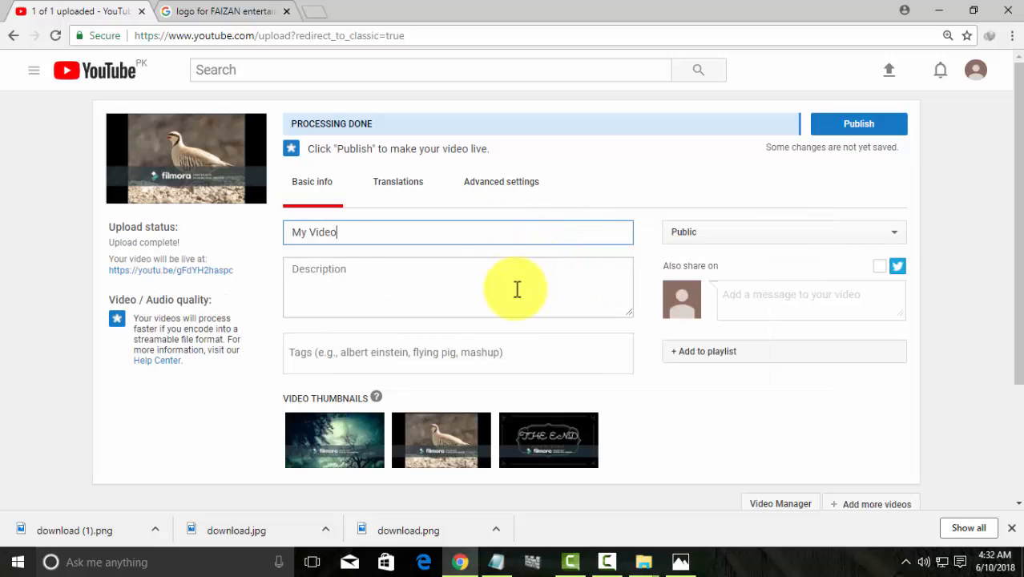
left_click(434, 286)
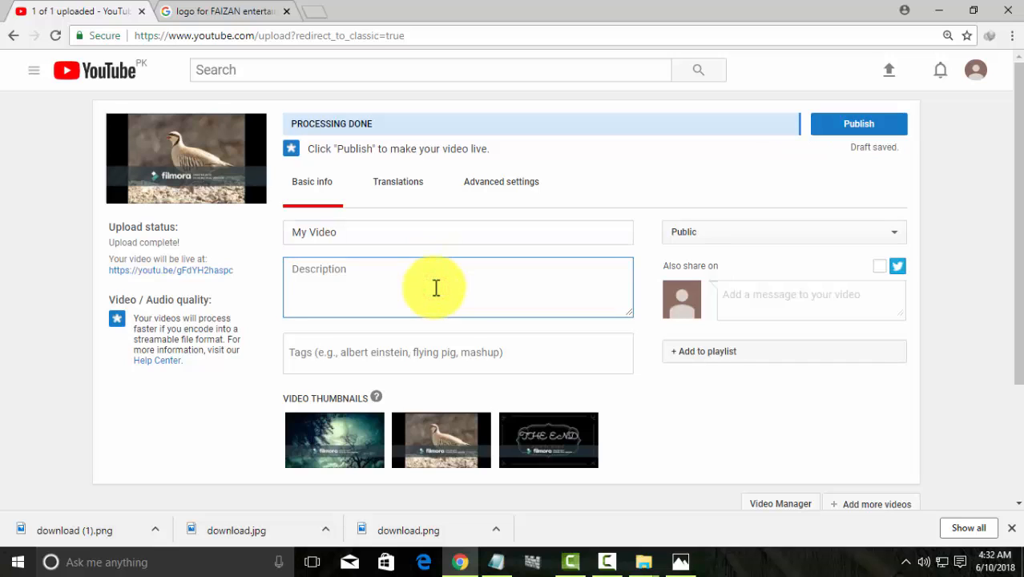
type("PLEASE")
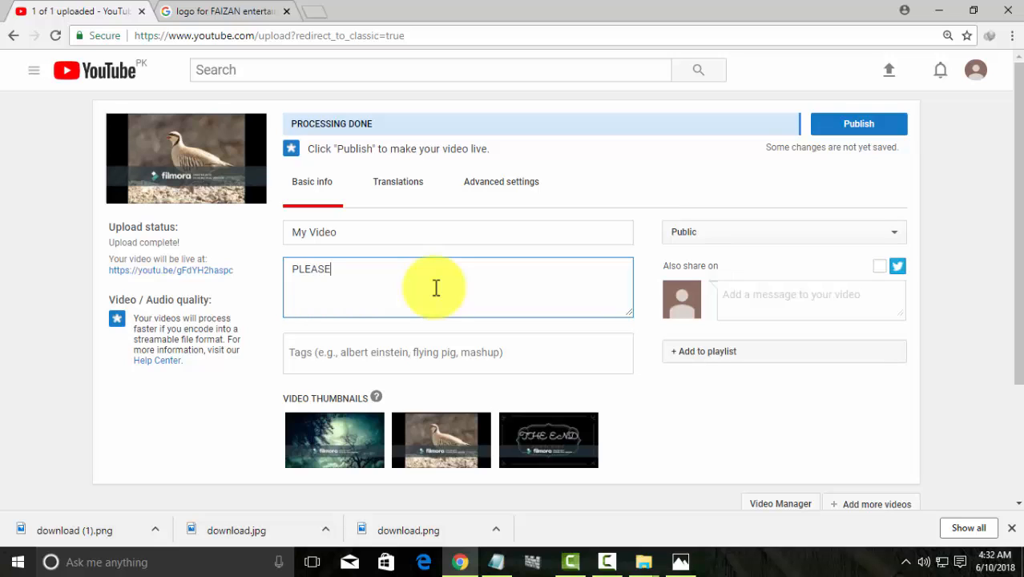
type(" SUB")
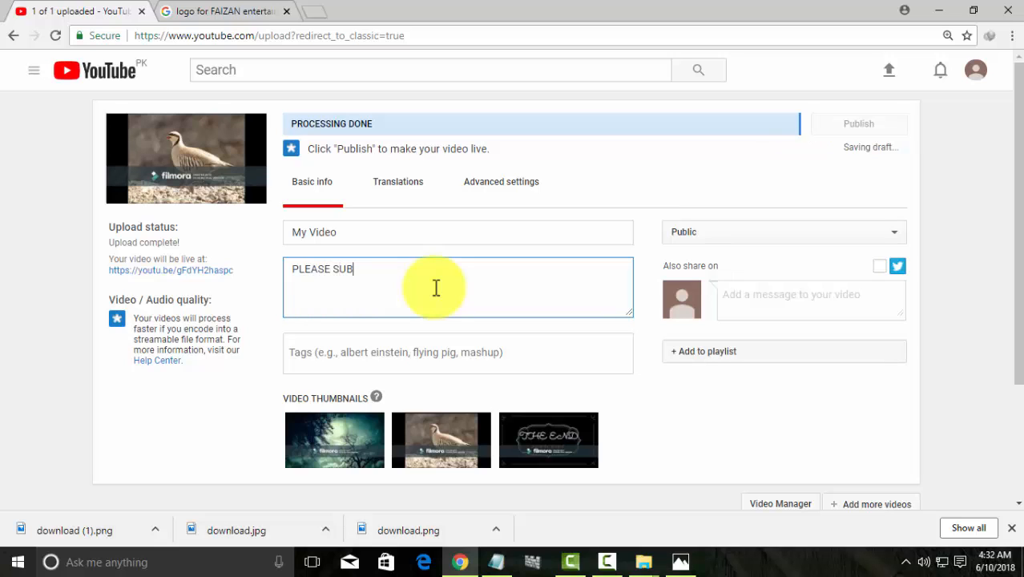
type("SCRIBE MY CHANNEL.")
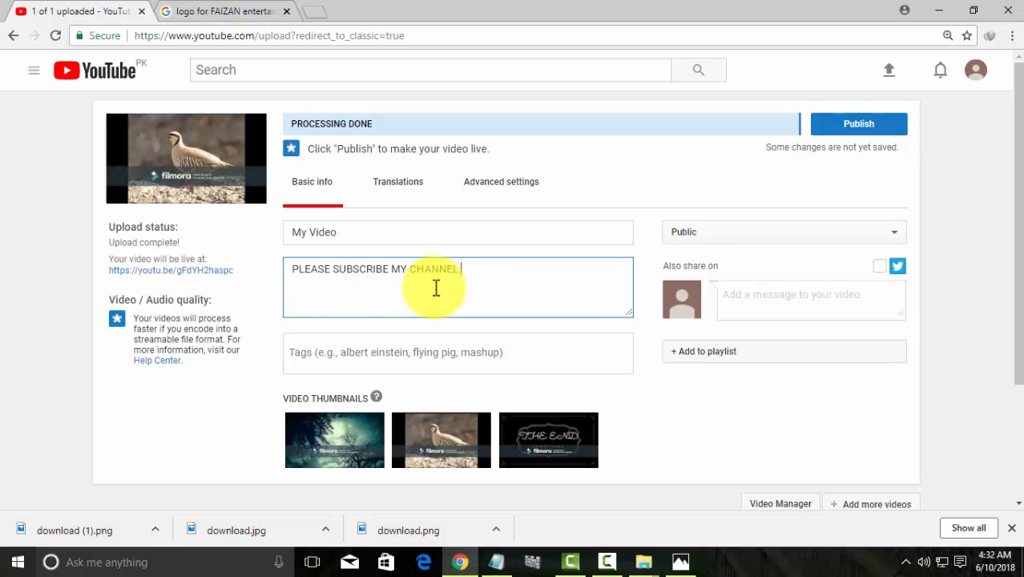
left_click(476, 359)
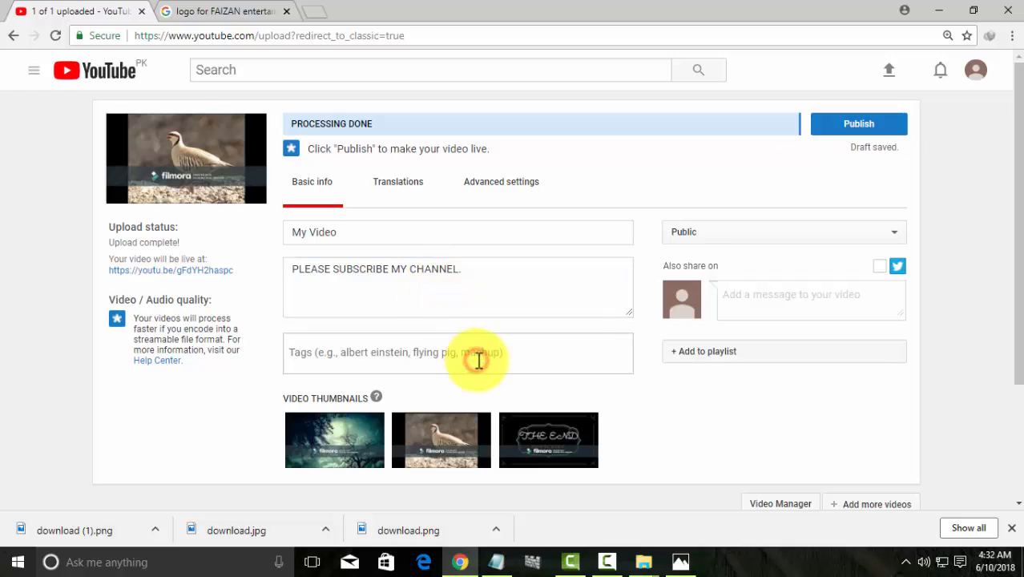
type("NATURAL VIDEO")
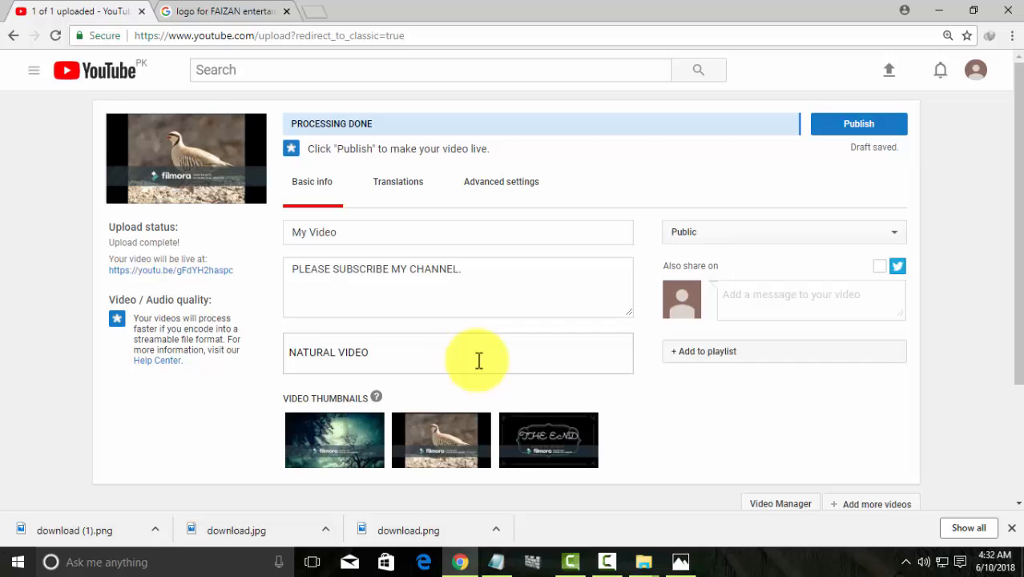
Commit the NATURAL VIDEO tag, use the first frame as thumbnail, and publish My Video
left_click(784, 231)
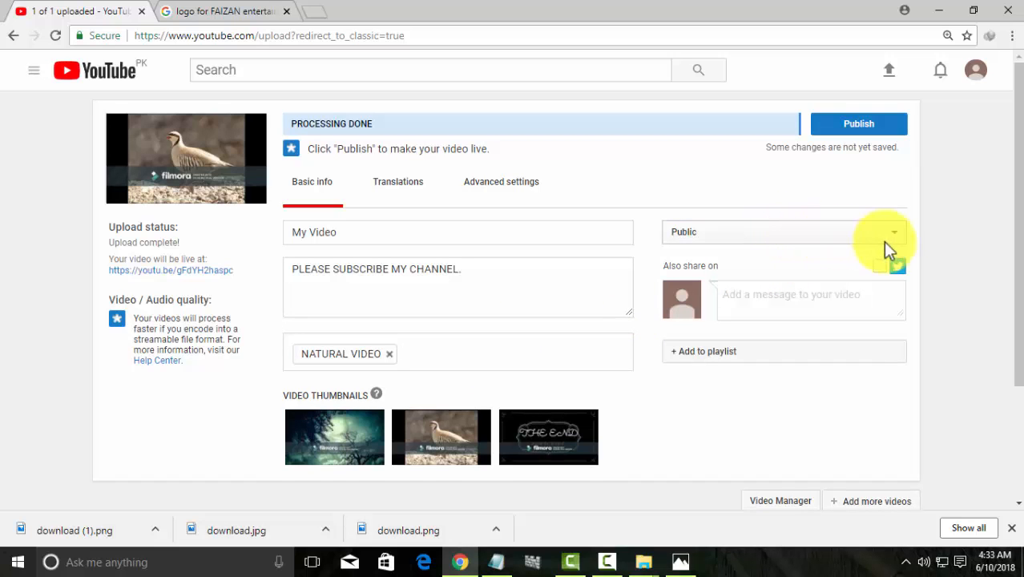
mouse_move(383, 430)
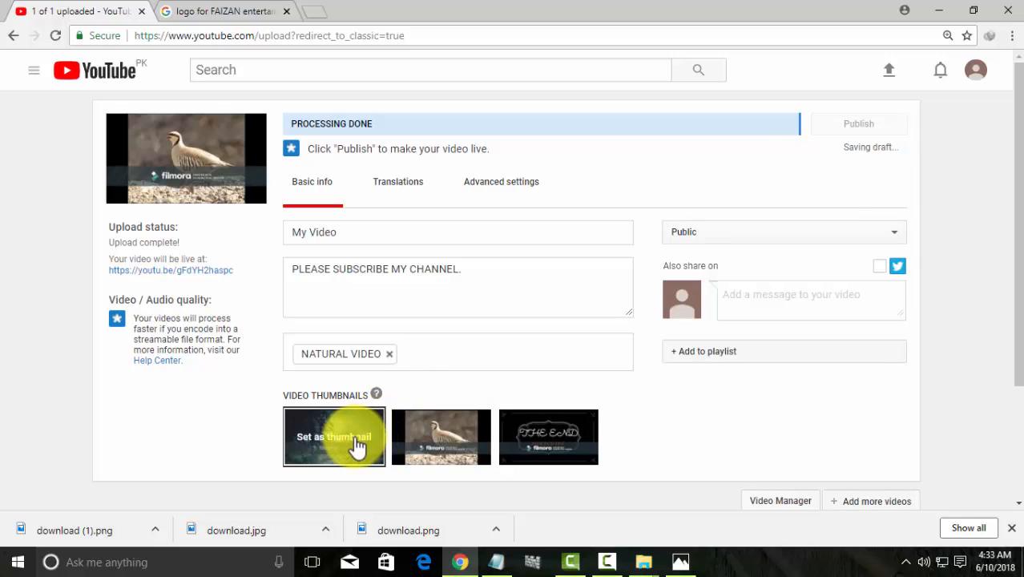
left_click(357, 445)
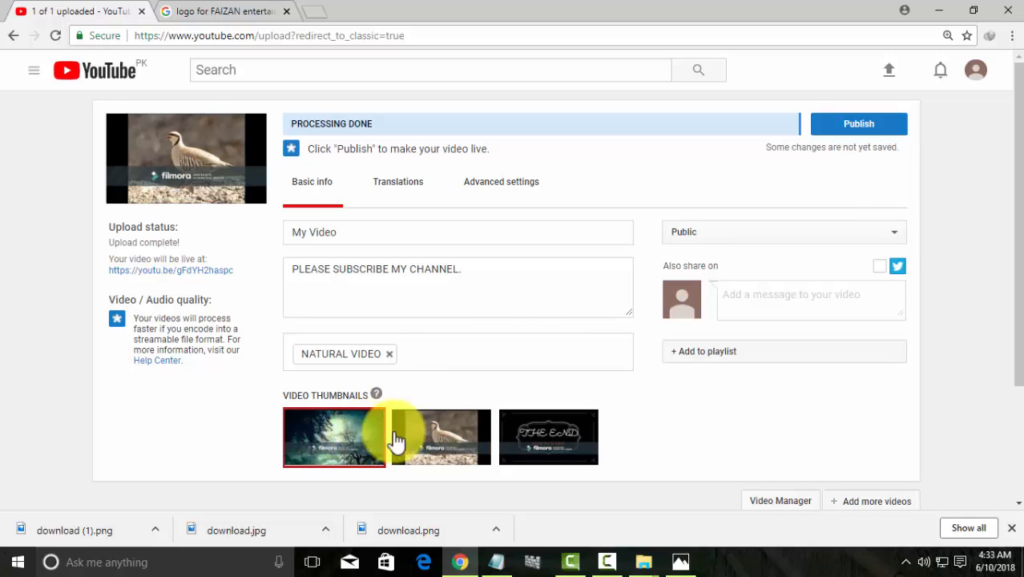
left_click(1012, 527)
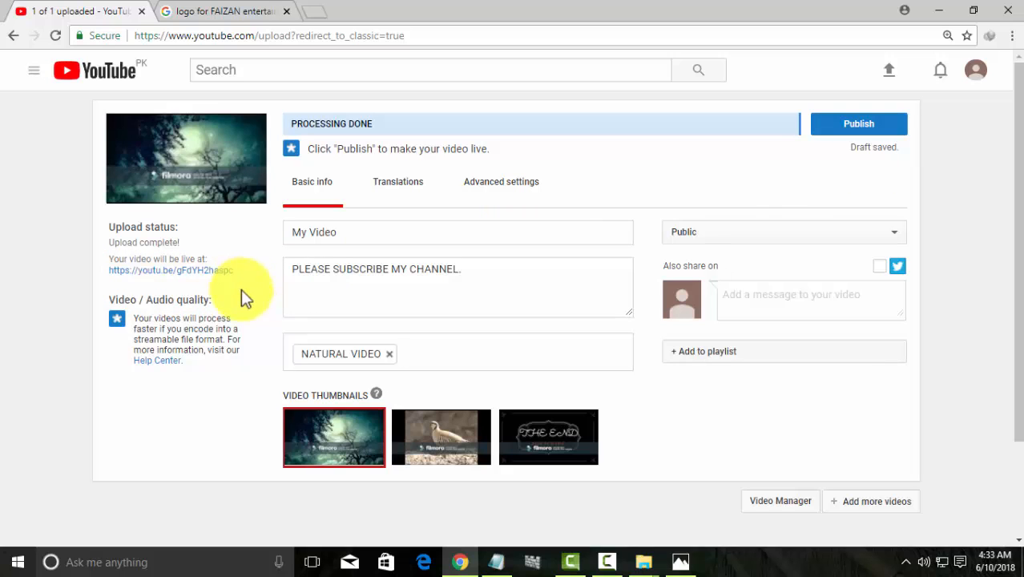
left_click(848, 132)
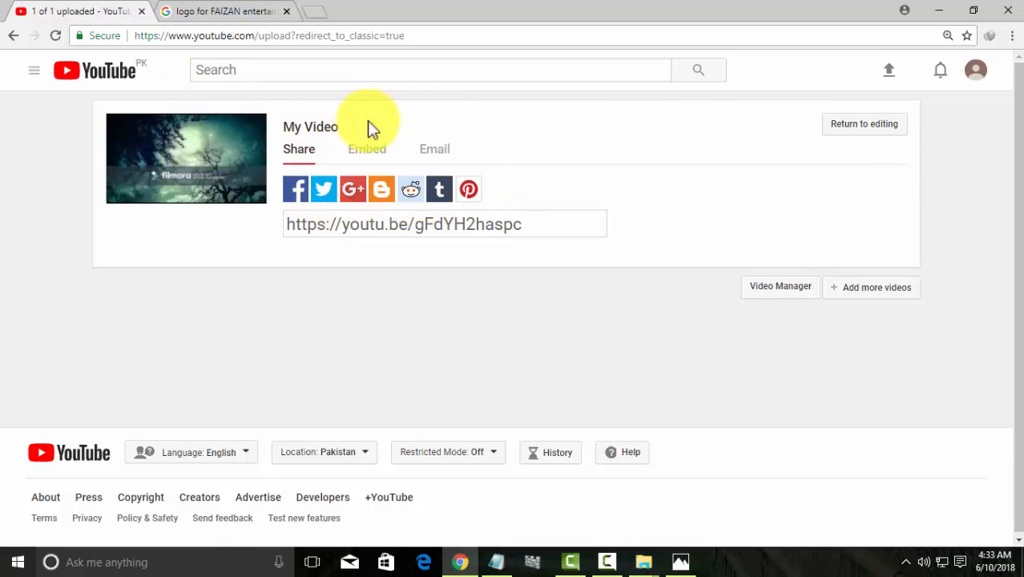
Go from the publish page to Video Manager, where My Video is listed
left_click(865, 127)
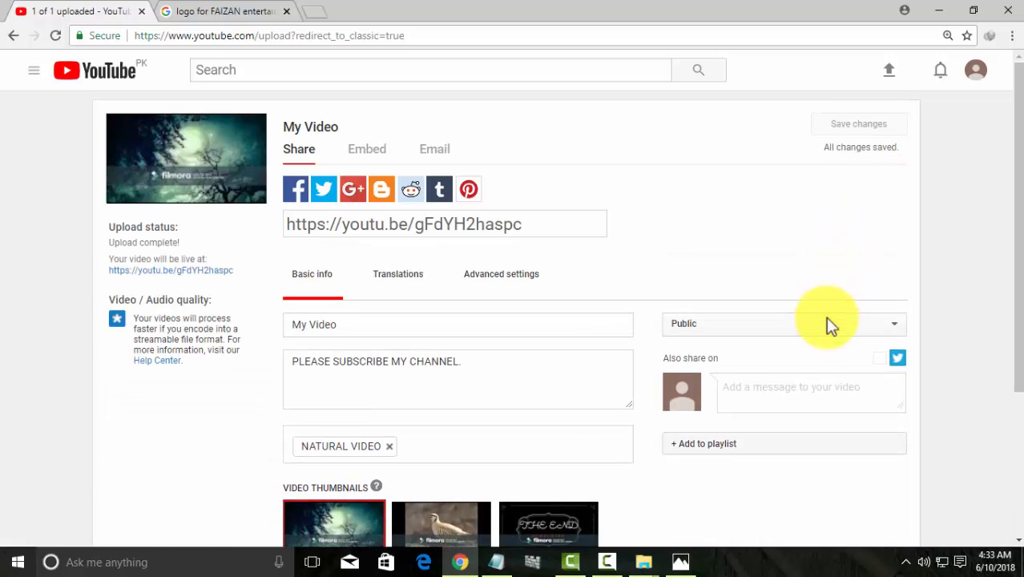
scroll(824, 320, "down", 3)
left_click(805, 392)
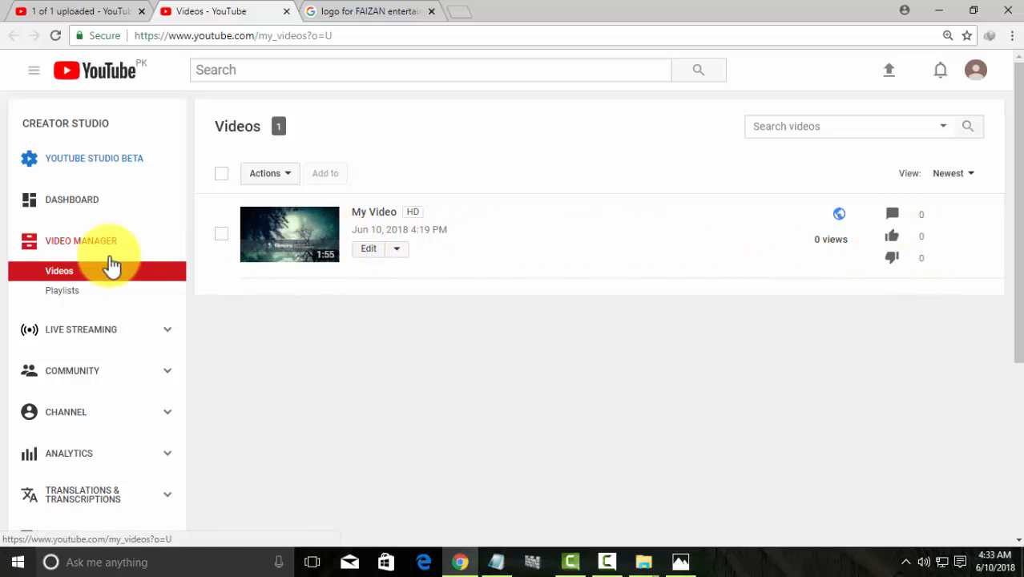
View the channel Dashboard's Views counter after dismissing its tip, then go to Live Streaming
left_click(84, 205)
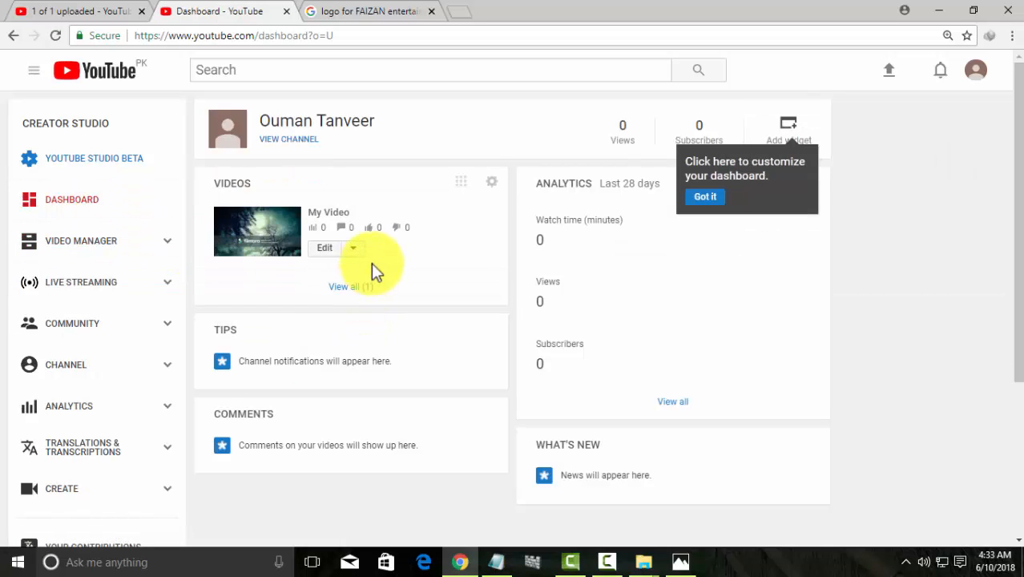
left_click(700, 198)
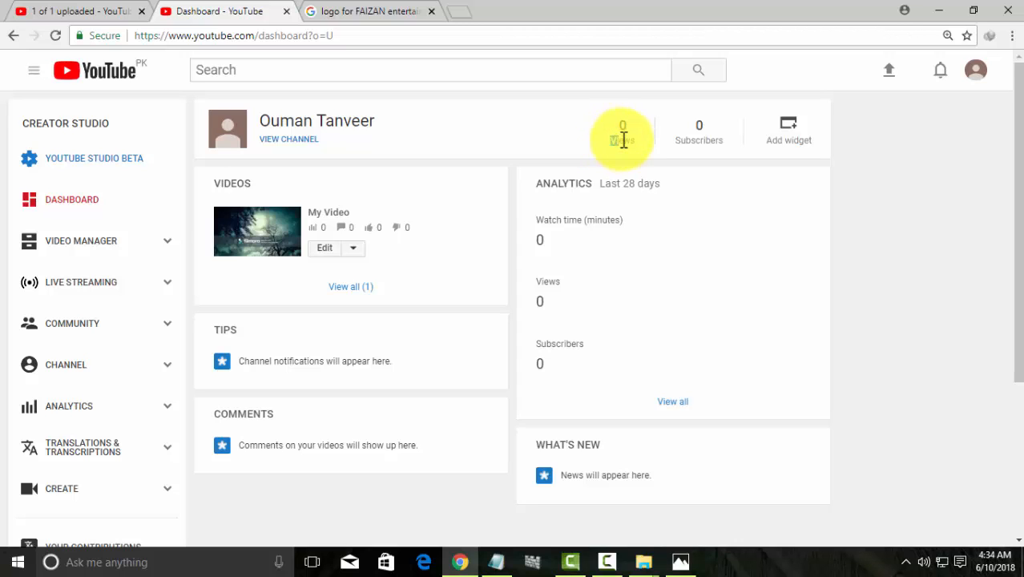
left_click_drag(623, 140, 637, 142)
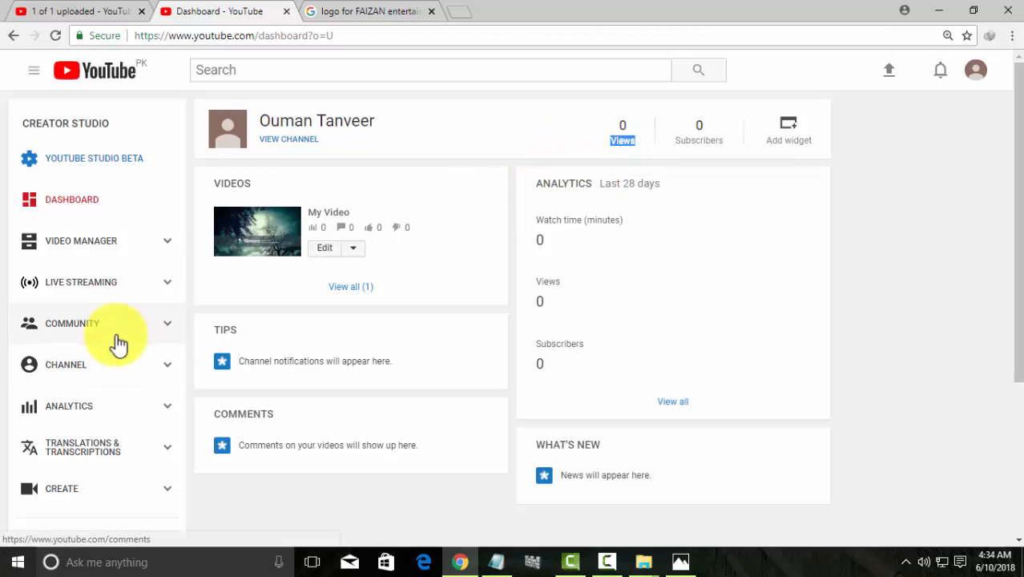
left_click(101, 293)
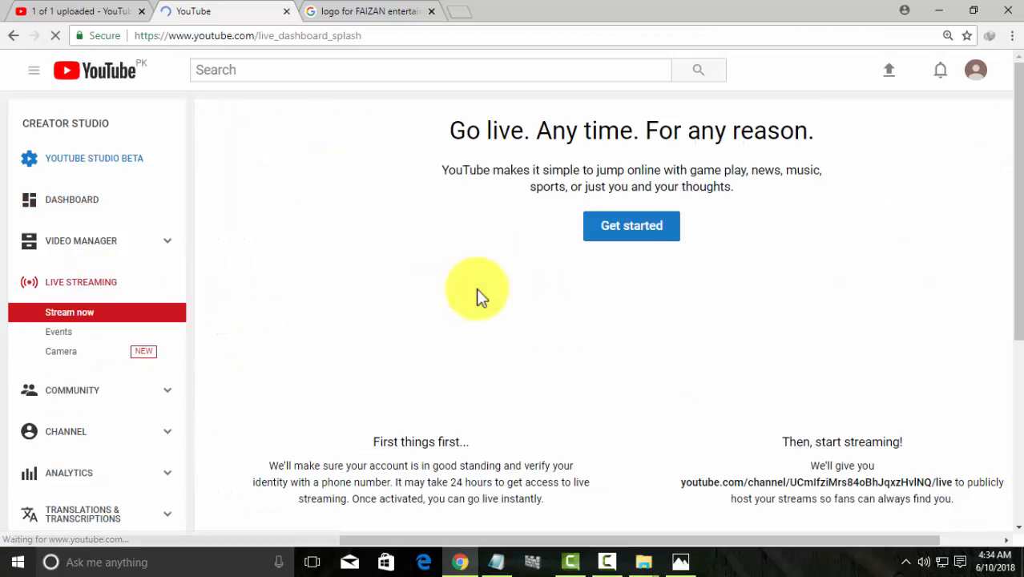
Request a text-message verification code for the saved phone number
left_click(631, 232)
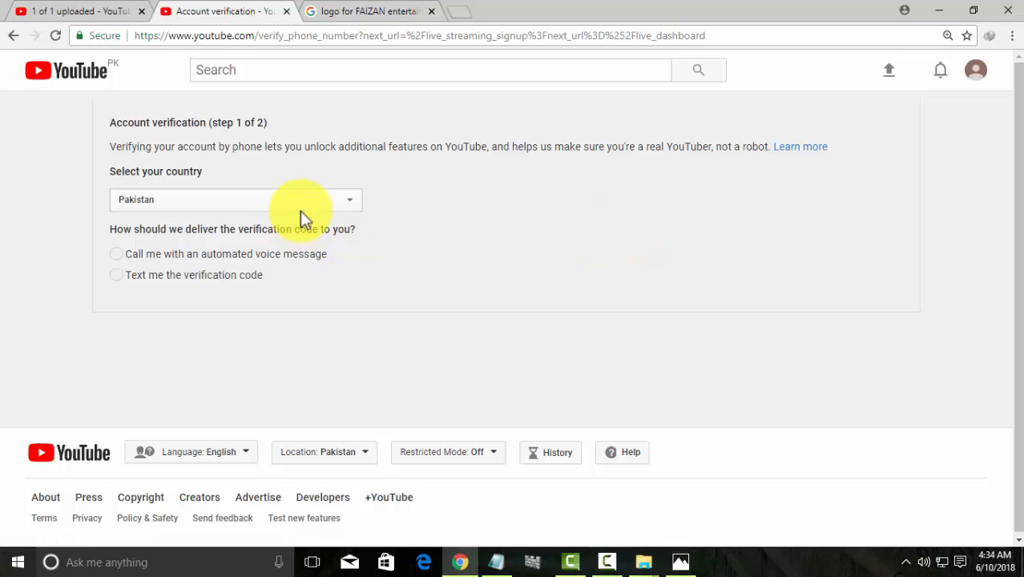
left_click(242, 272)
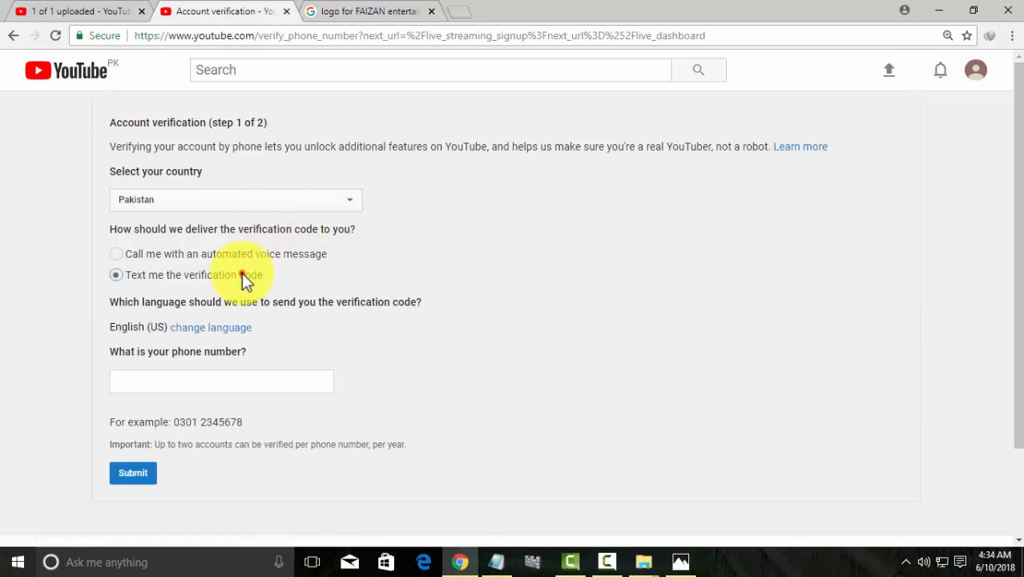
left_click(222, 378)
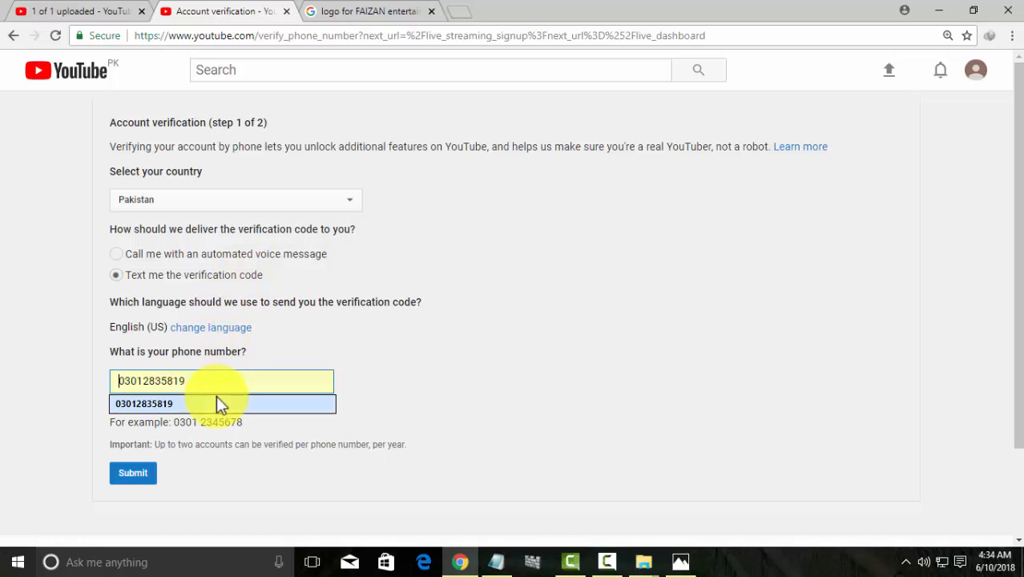
left_click(217, 402)
left_click(152, 473)
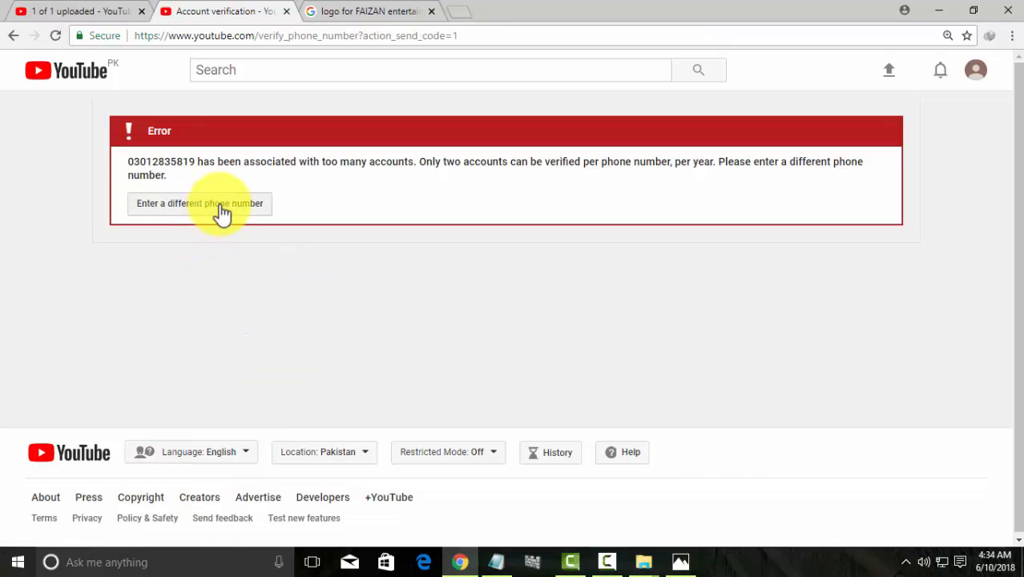
Go back and submit a different phone number to get the verification code by text
left_click(221, 212)
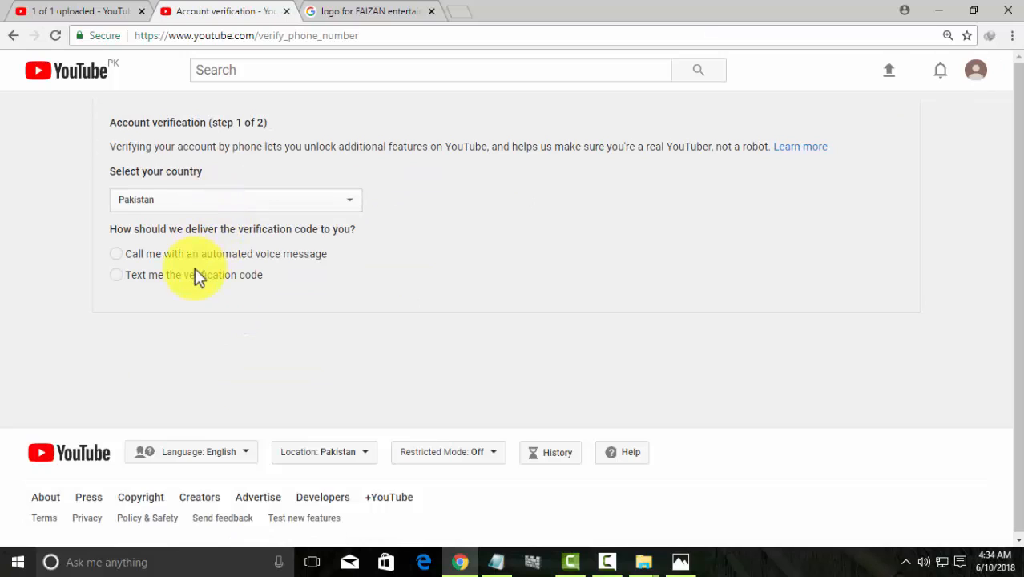
left_click(195, 274)
left_click(204, 381)
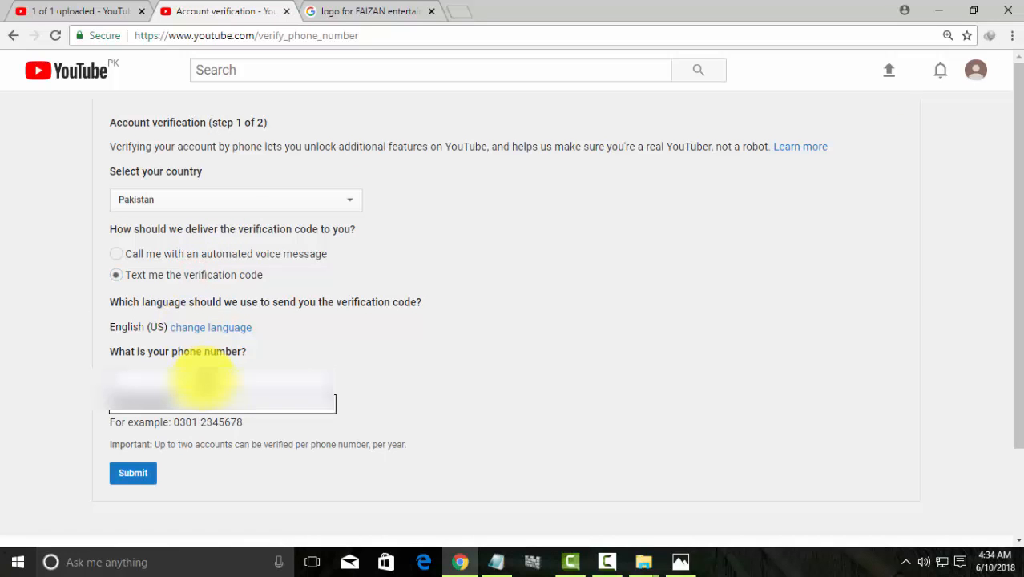
type("***")
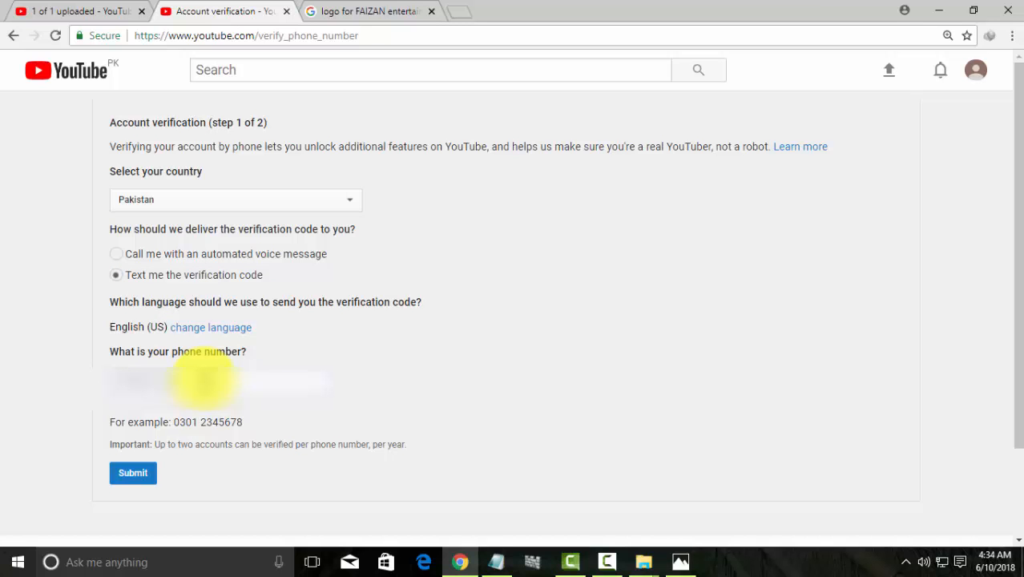
key("Return")
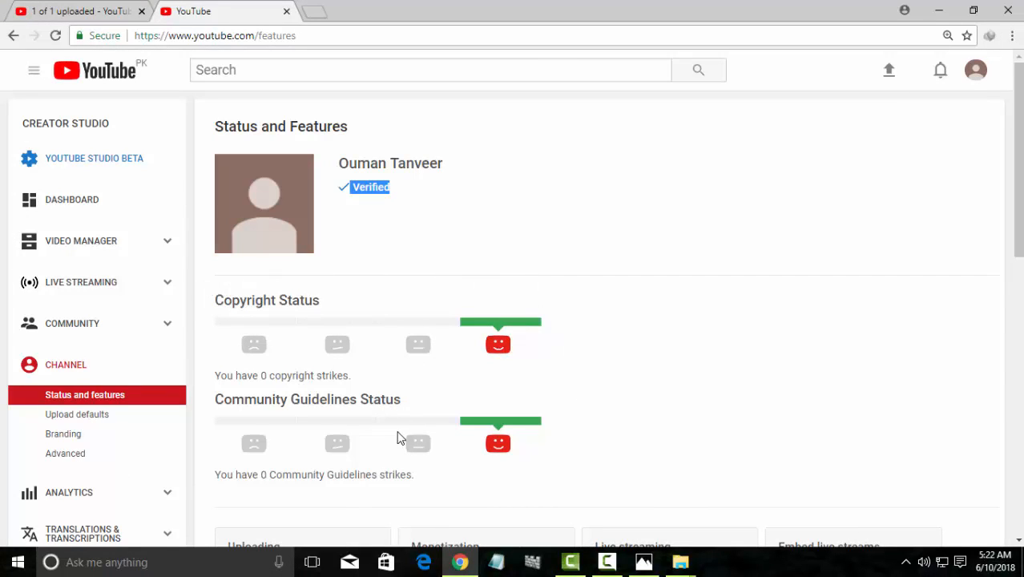
Review the channel's feature statuses and choose Enable on the Monetization card
scroll(407, 424, "down", 2)
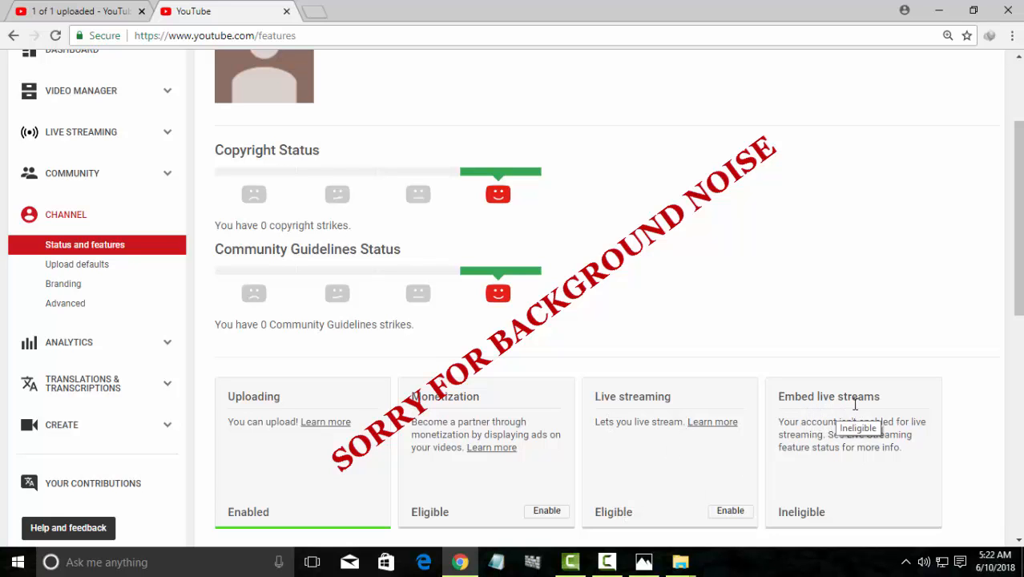
scroll(849, 404, "down", 3)
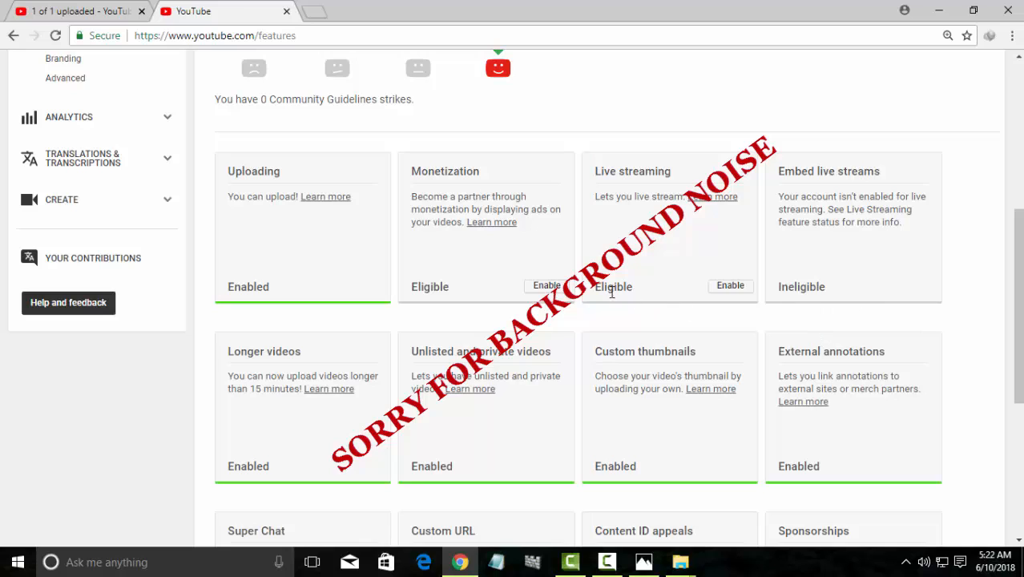
left_click(551, 285)
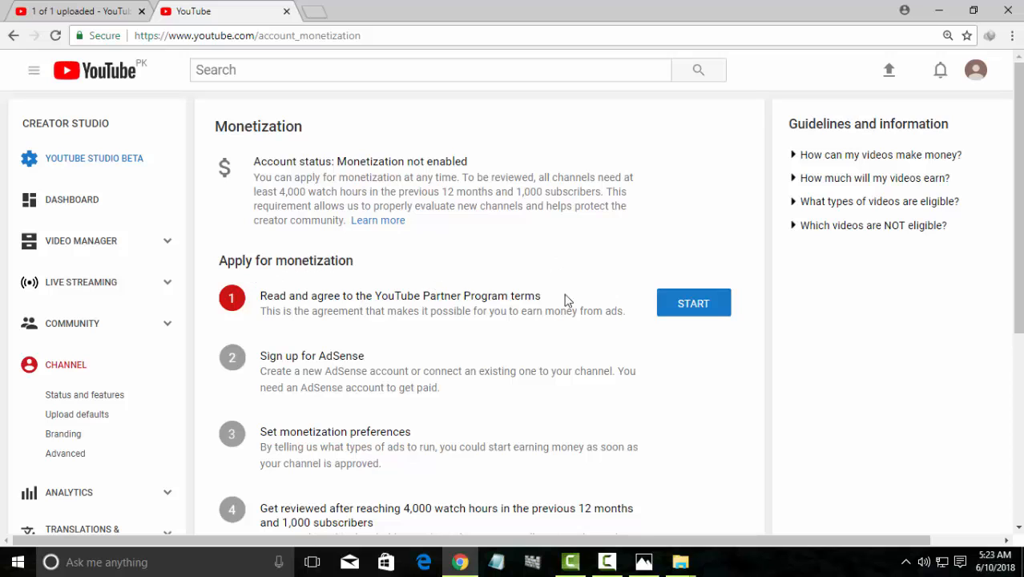
Tick all three checkboxes to accept the YouTube Partner Program terms, then continue to AdSense sign-up
left_click(671, 303)
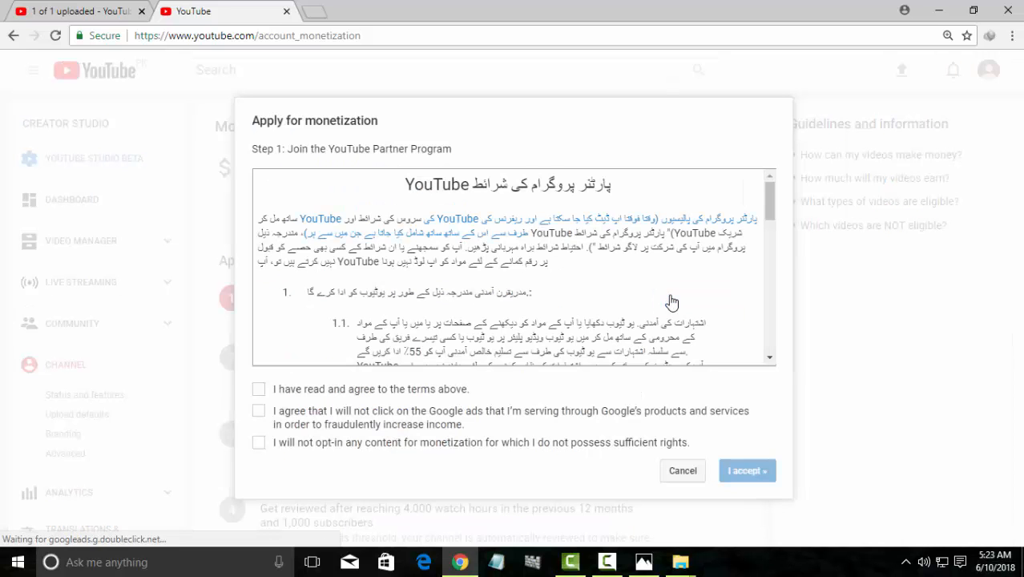
left_click(258, 389)
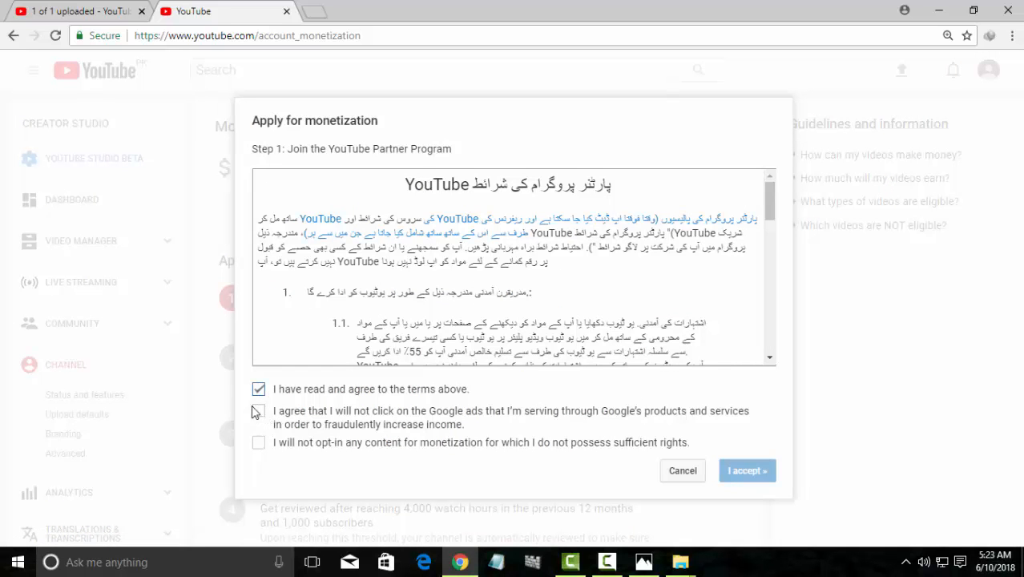
left_click(259, 442)
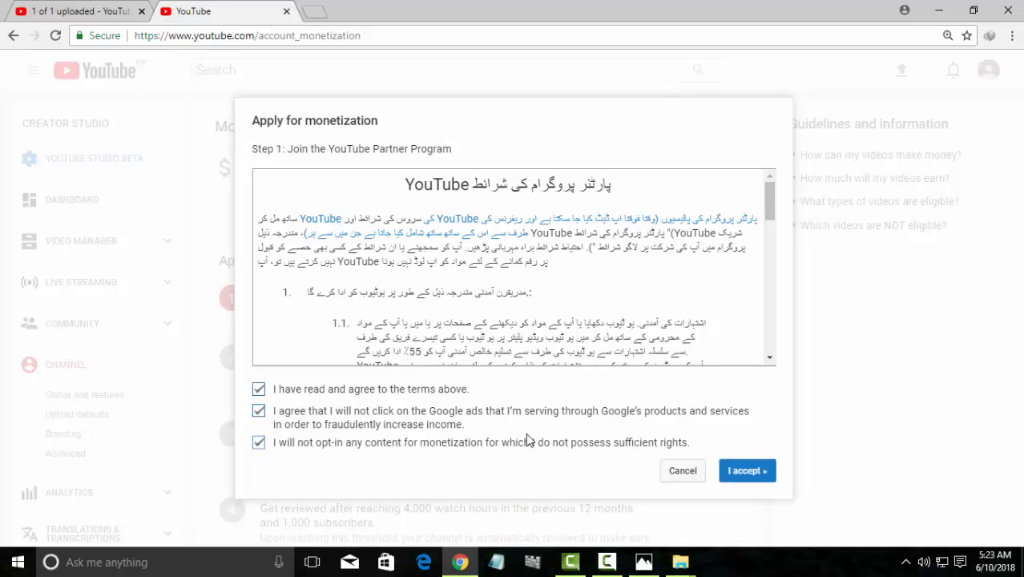
left_click(734, 471)
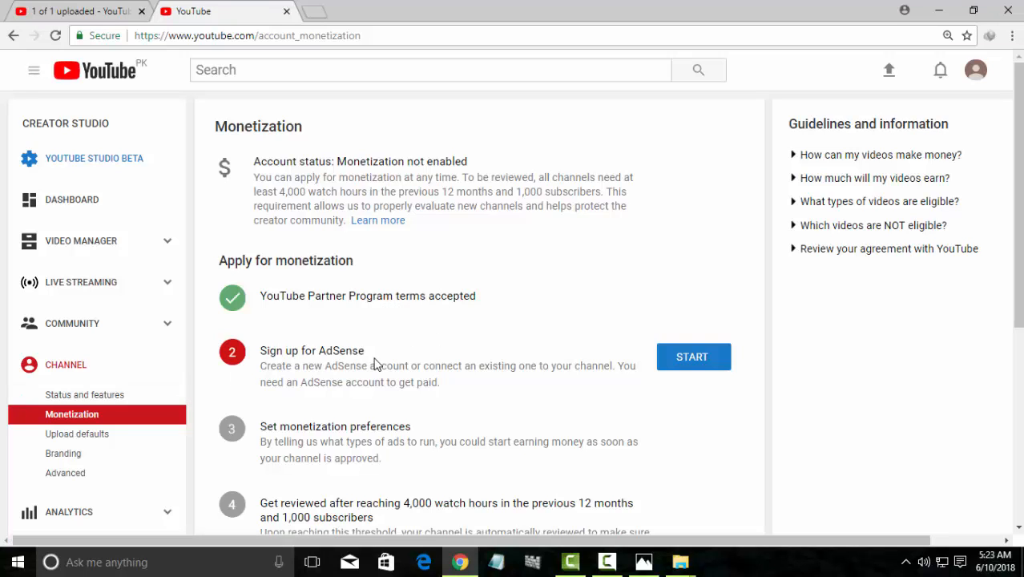
left_click(673, 371)
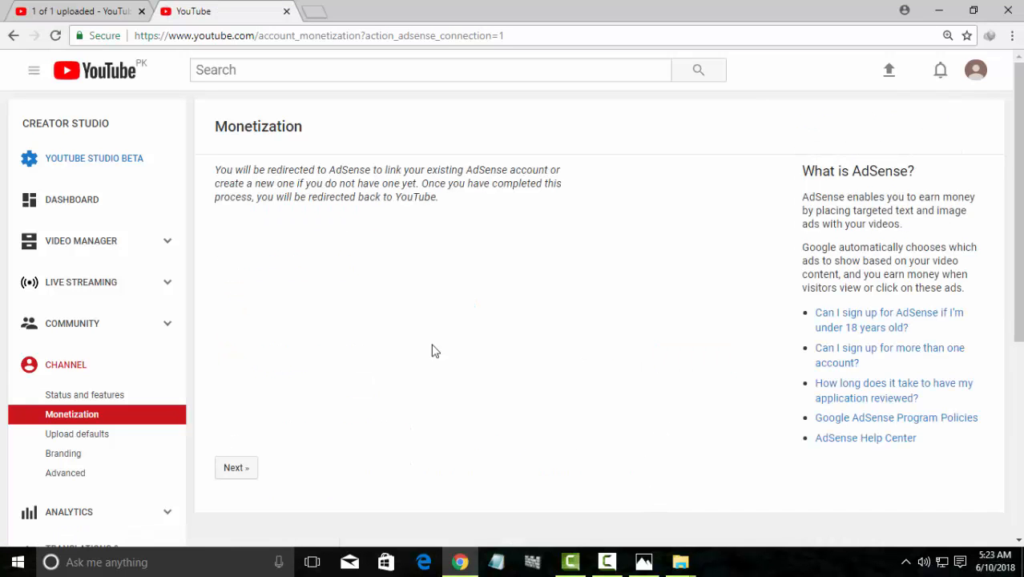
left_click(229, 469)
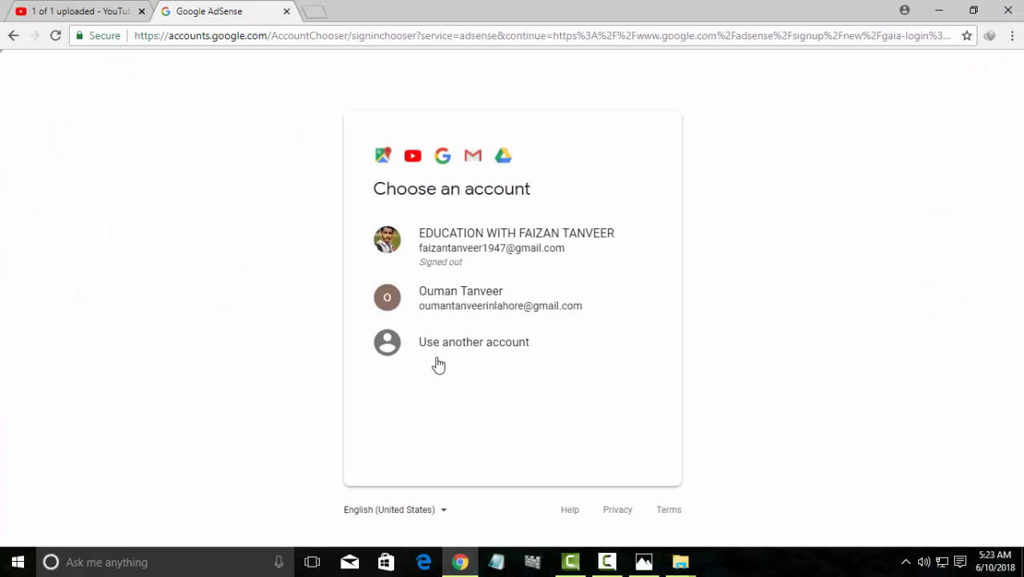
Sign in to AdSense with the channel's Google account
left_click(465, 314)
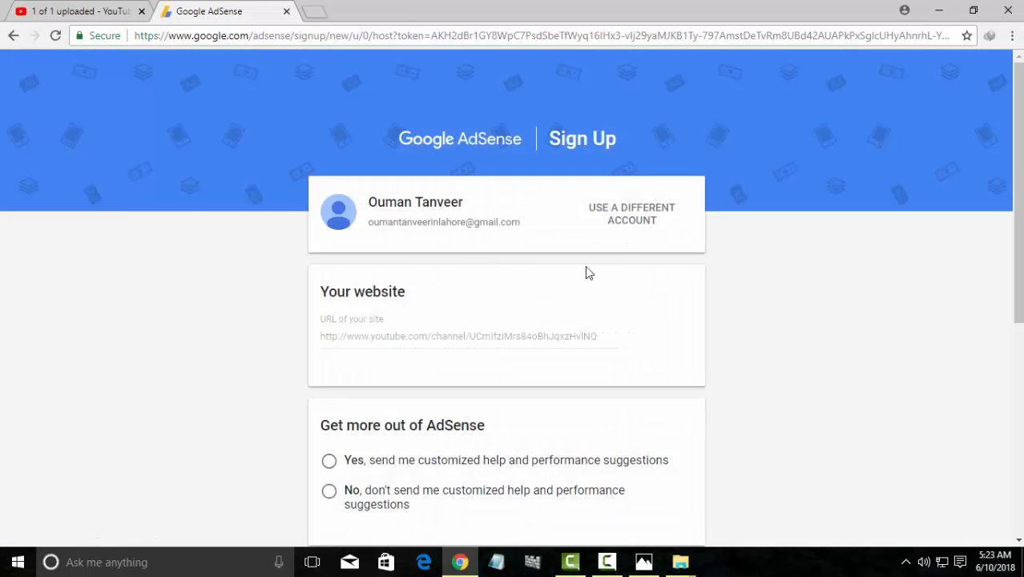
scroll(589, 271, "down", 3)
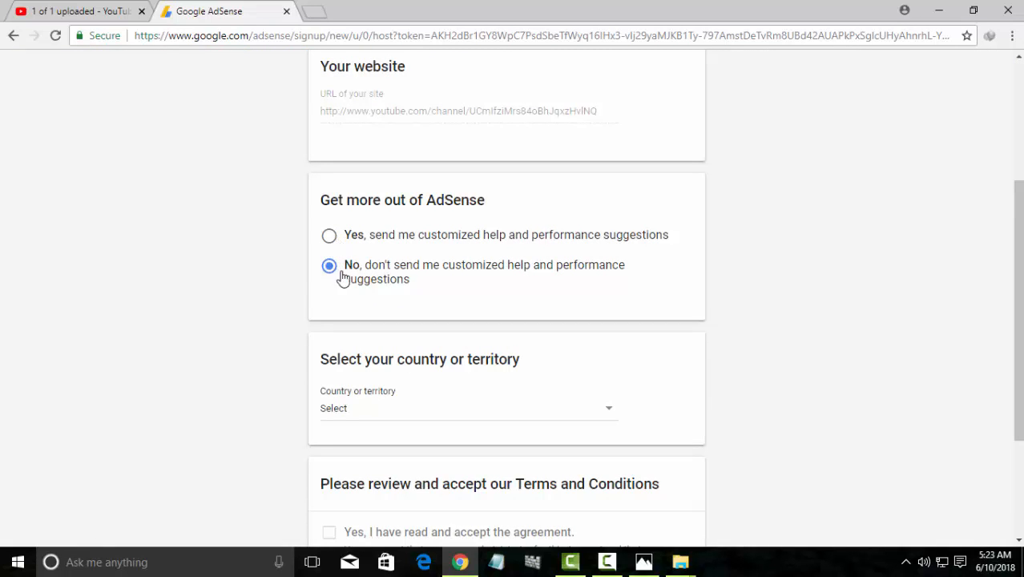
scroll(353, 416, "down", 2)
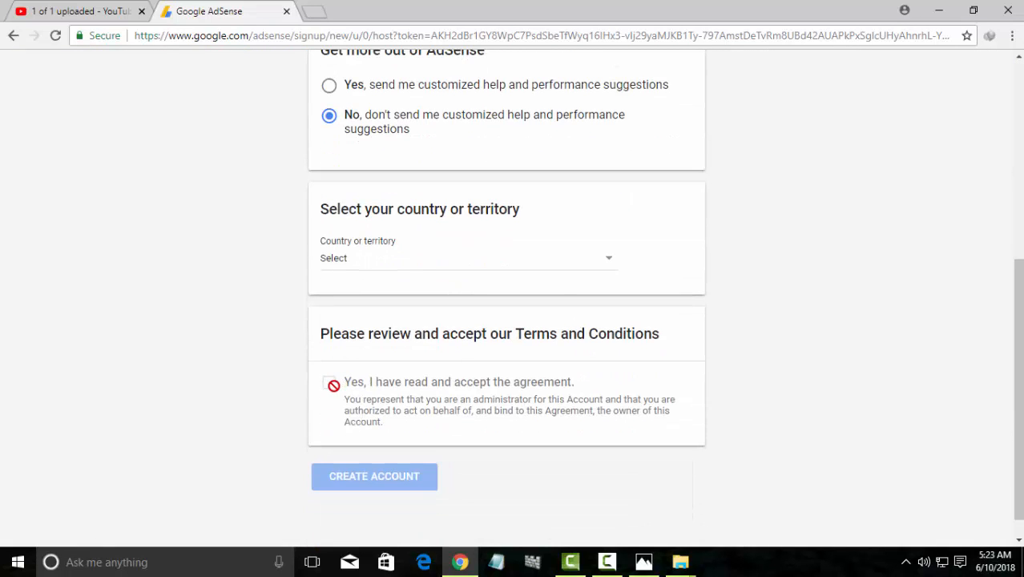
Set the AdSense country to Pakistan
left_click(338, 260)
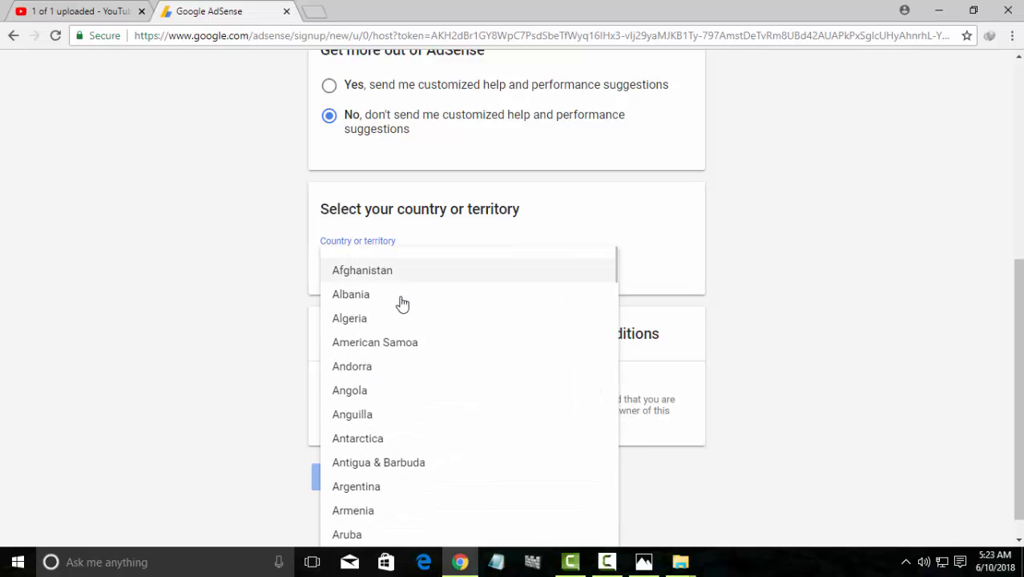
scroll(398, 304, "down", 5)
scroll(399, 341, "down", 20)
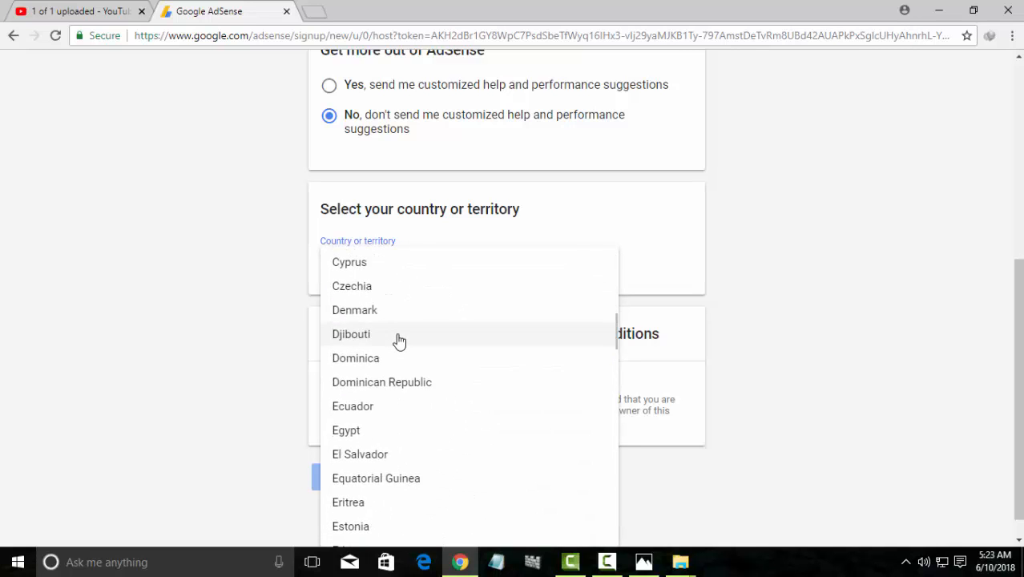
scroll(399, 341, "down", 12)
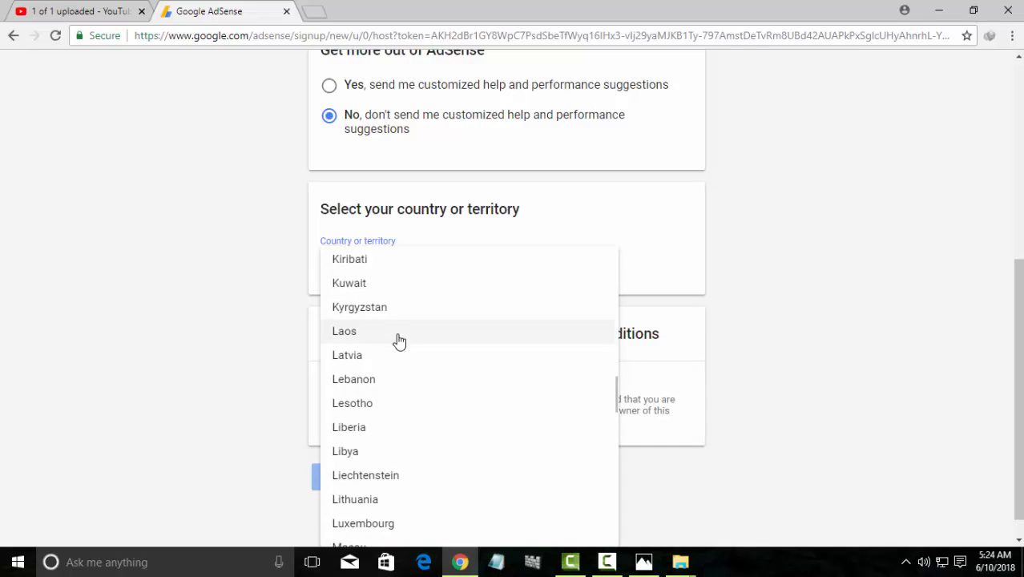
scroll(399, 337, "down", 11)
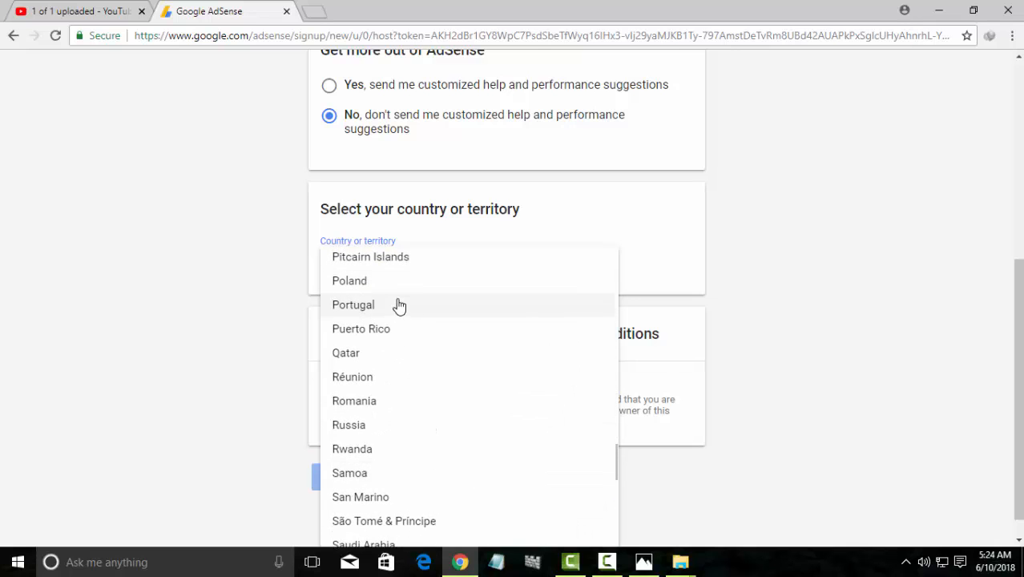
scroll(399, 304, "up", 2)
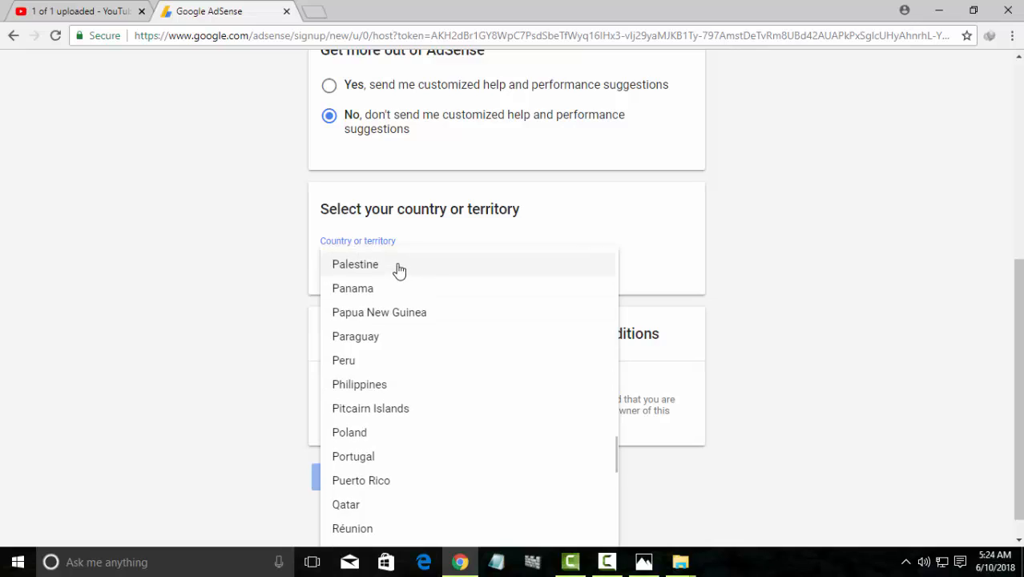
scroll(398, 276, "up", 1)
left_click(397, 290)
Accept the AdSense terms and conditions and create the account
scroll(388, 437, "down", 2)
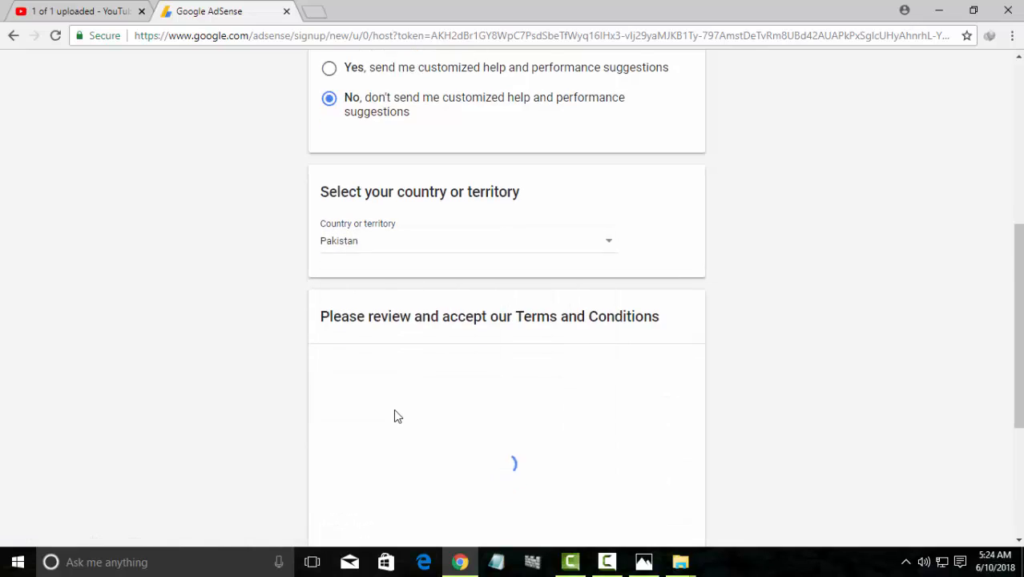
scroll(393, 411, "down", 6)
scroll(474, 398, "down", 3)
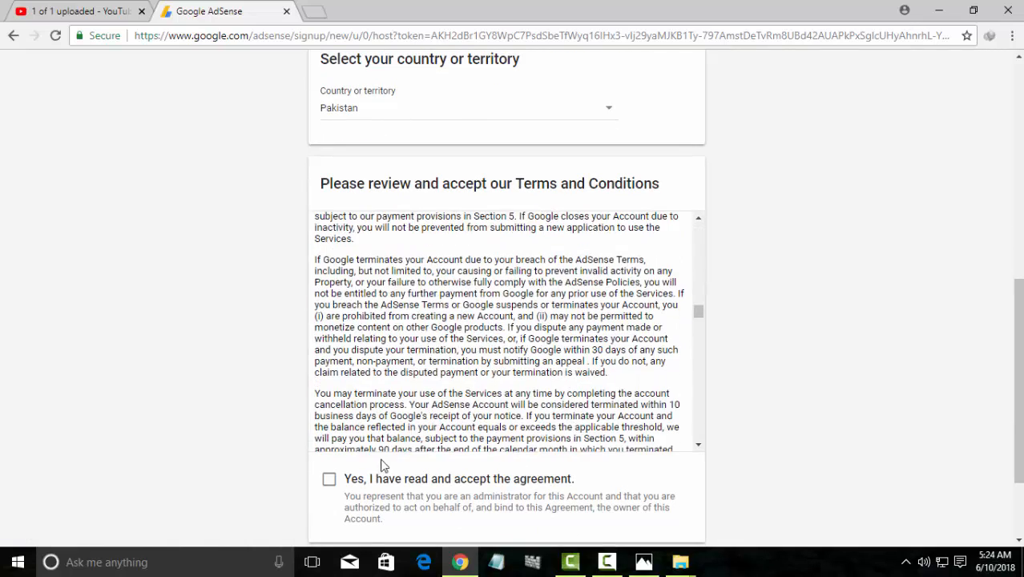
left_click(329, 479)
scroll(378, 457, "down", 3)
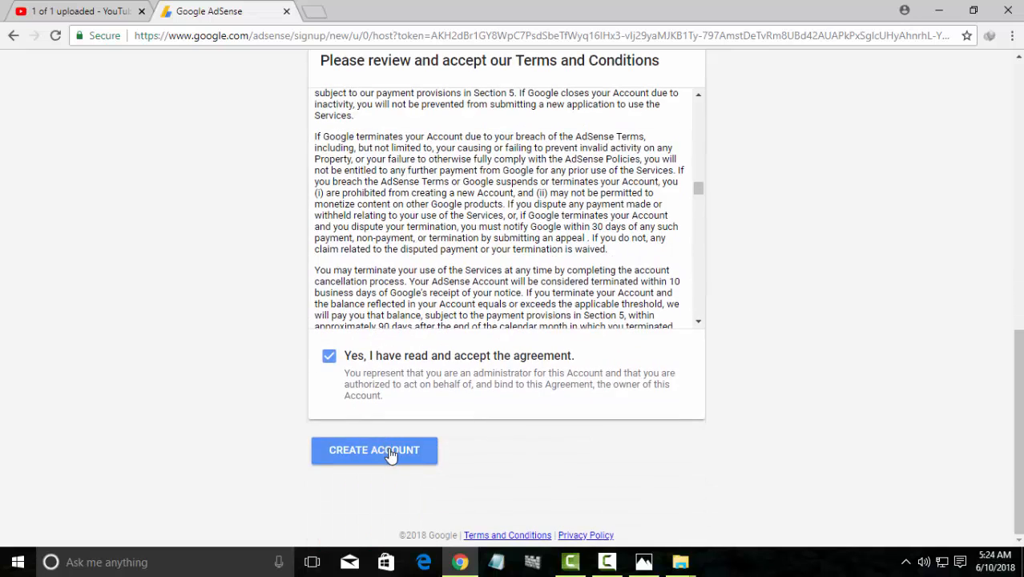
left_click(391, 453)
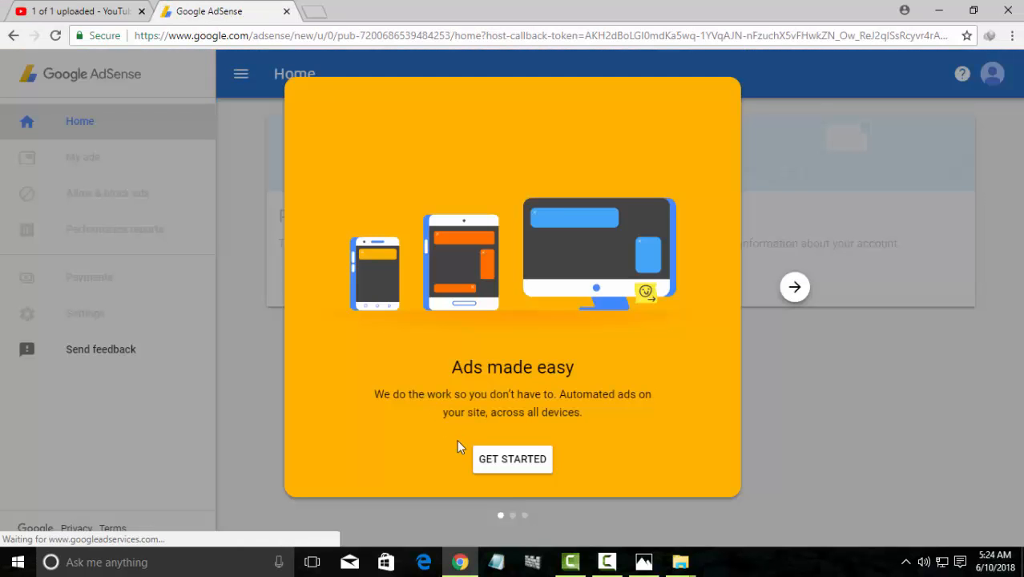
Dismiss the AdSense welcome and make the account type editable
left_click(494, 468)
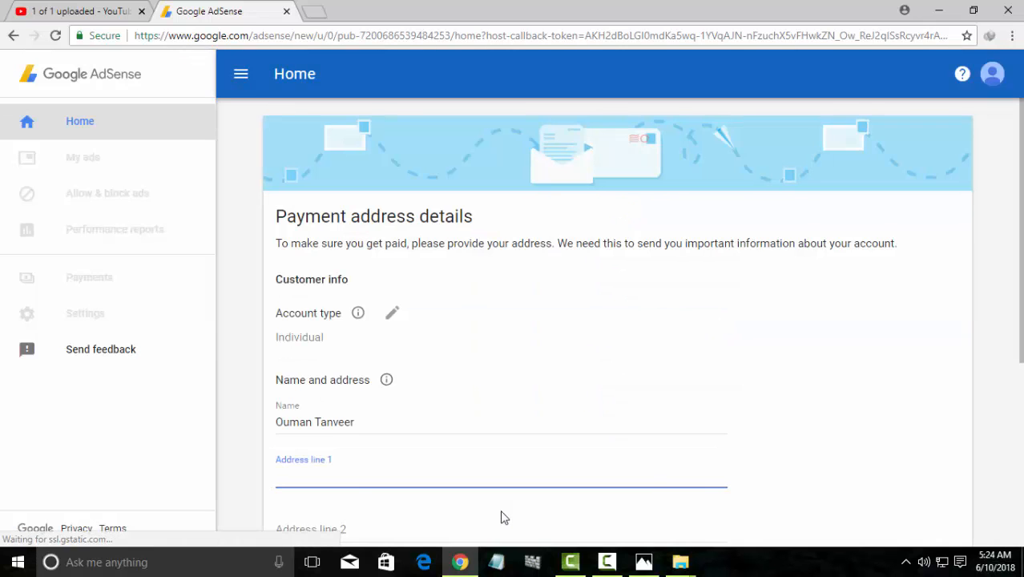
left_click(361, 313)
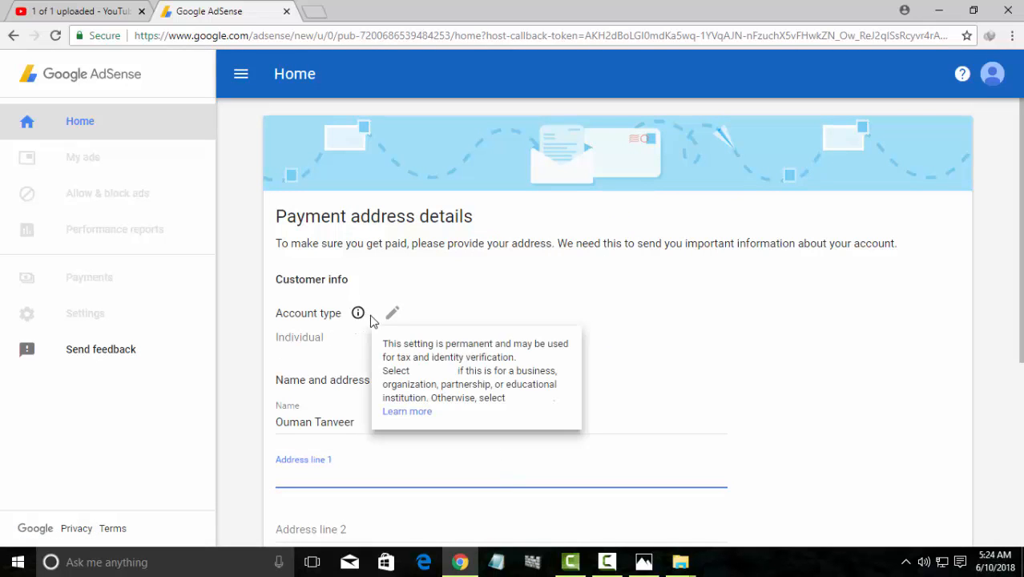
left_click(323, 338)
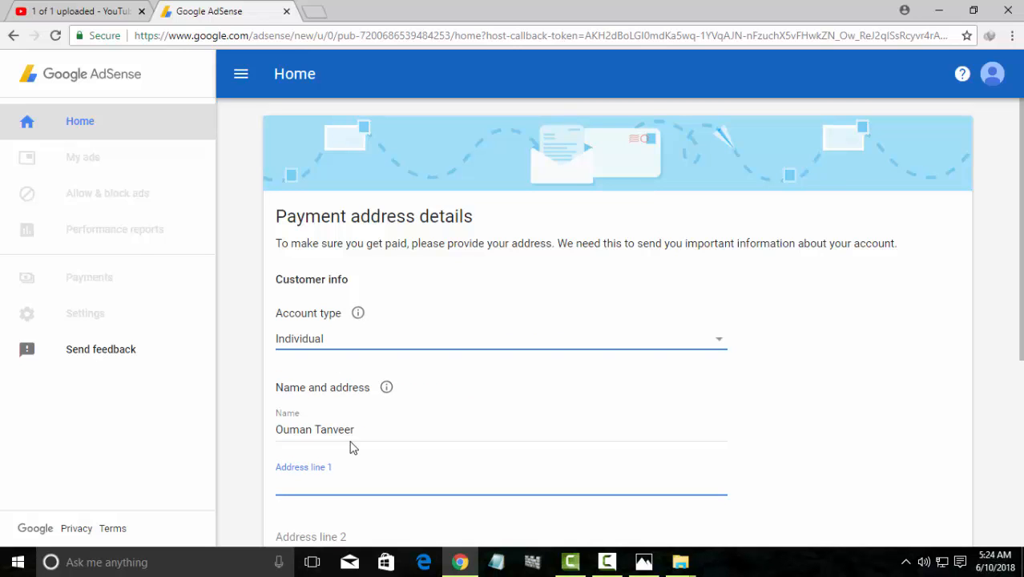
scroll(361, 431, "down", 3)
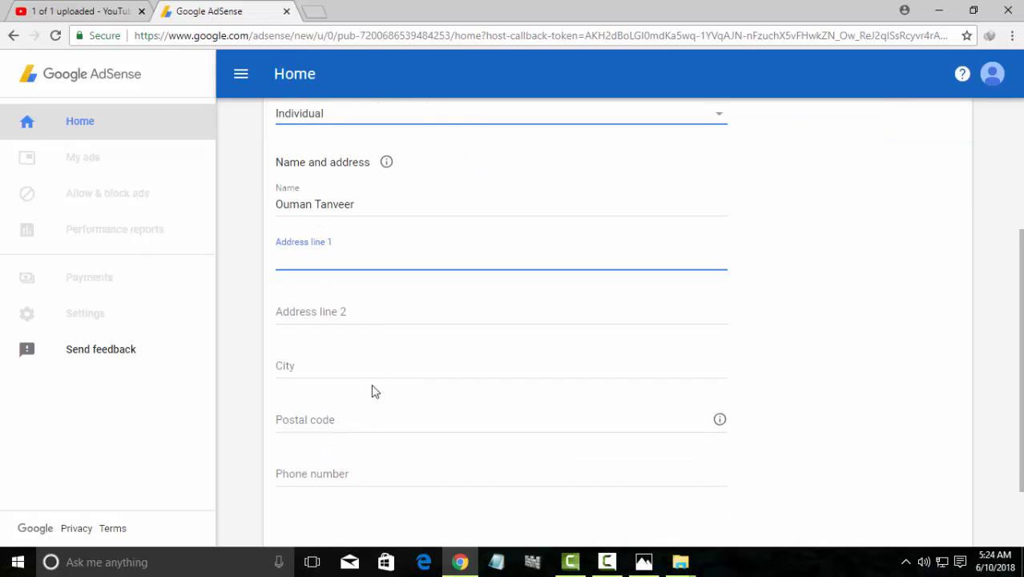
Fill in both address lines, the city and the postal code of the payee address
left_click(396, 259)
left_click(411, 280)
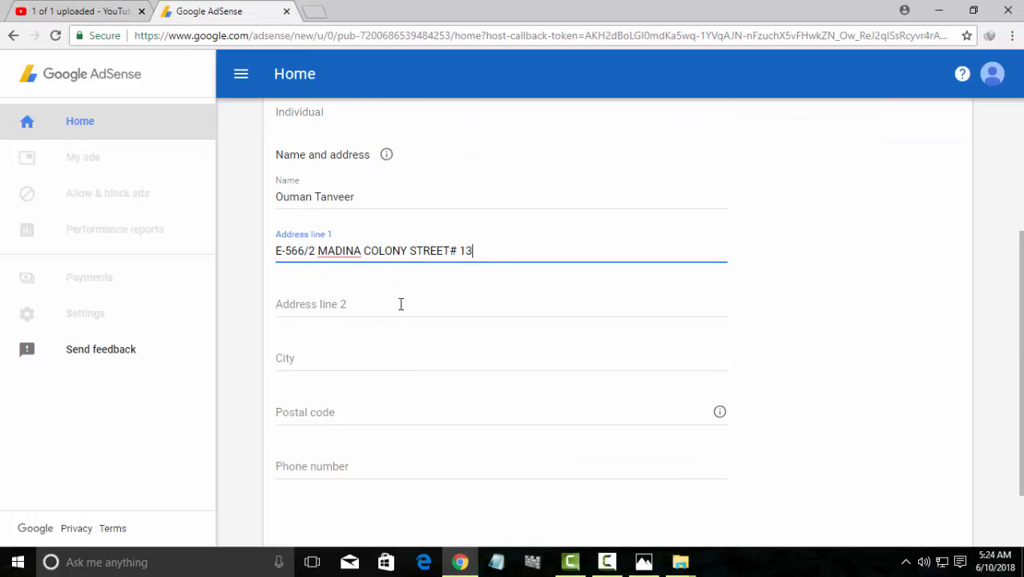
left_click(401, 310)
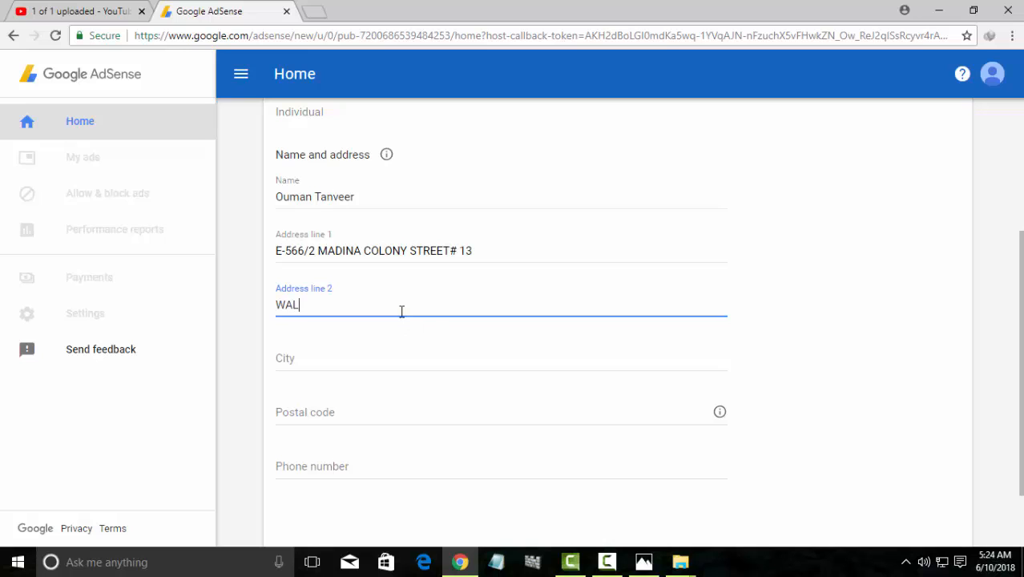
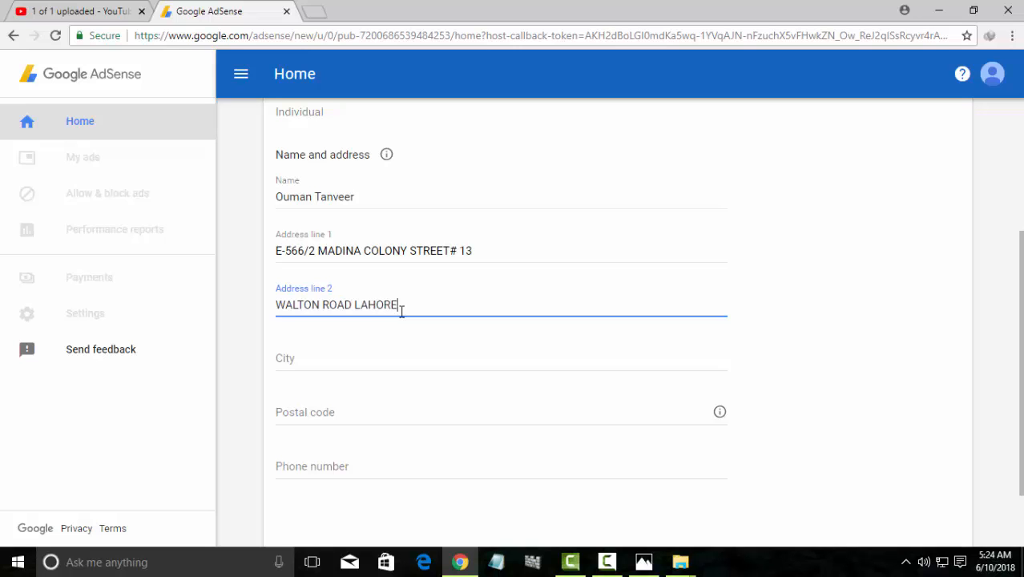
left_click(391, 350)
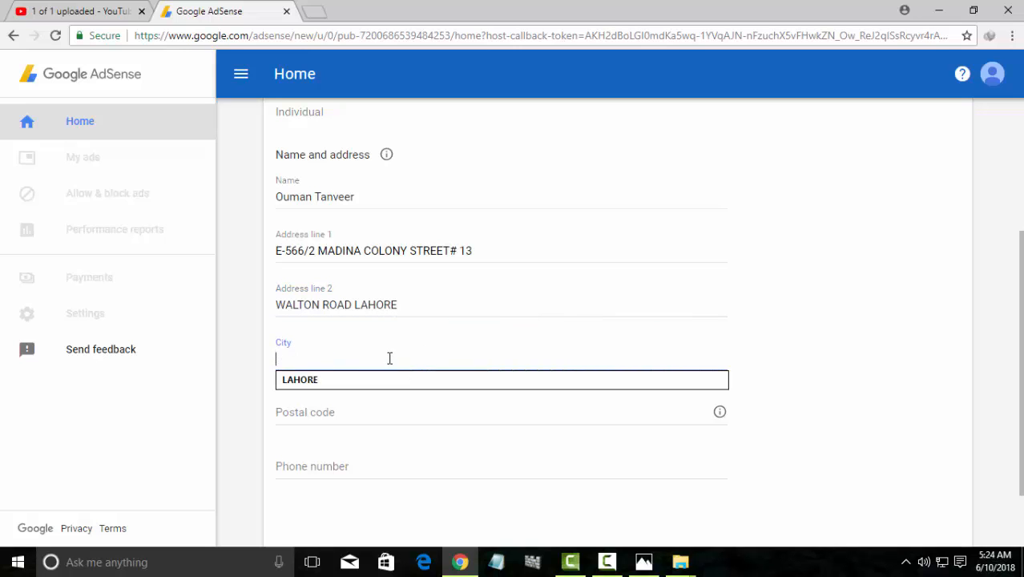
left_click(389, 380)
left_click(390, 404)
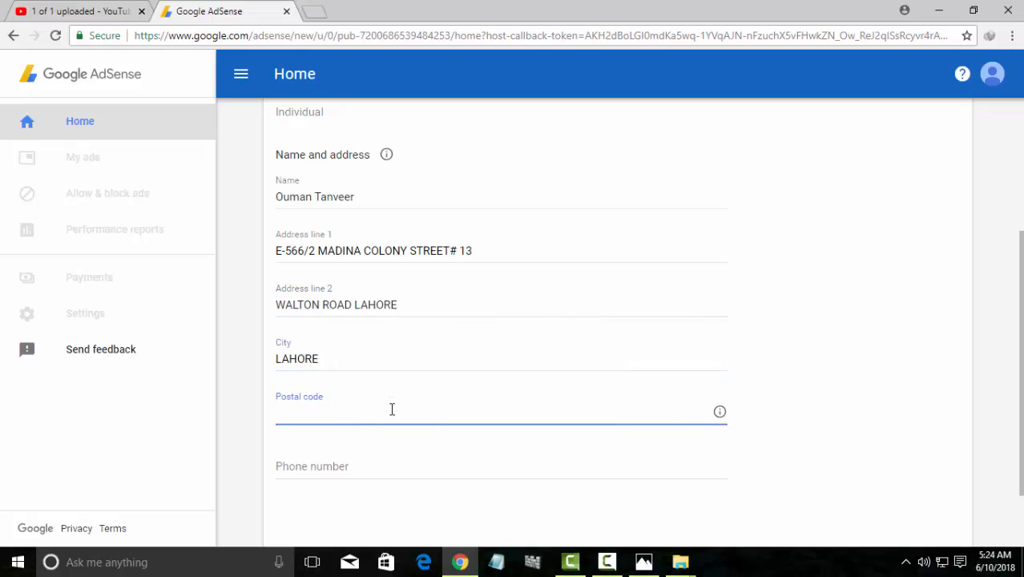
type("54600")
Enter the payee's phone number and submit the address form
left_click(428, 466)
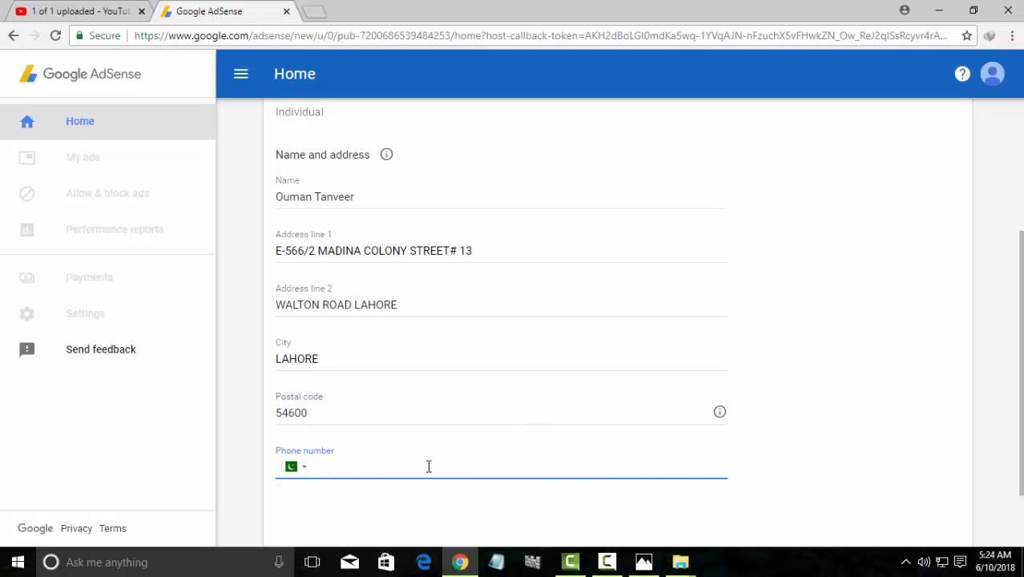
scroll(433, 468, "down", 1)
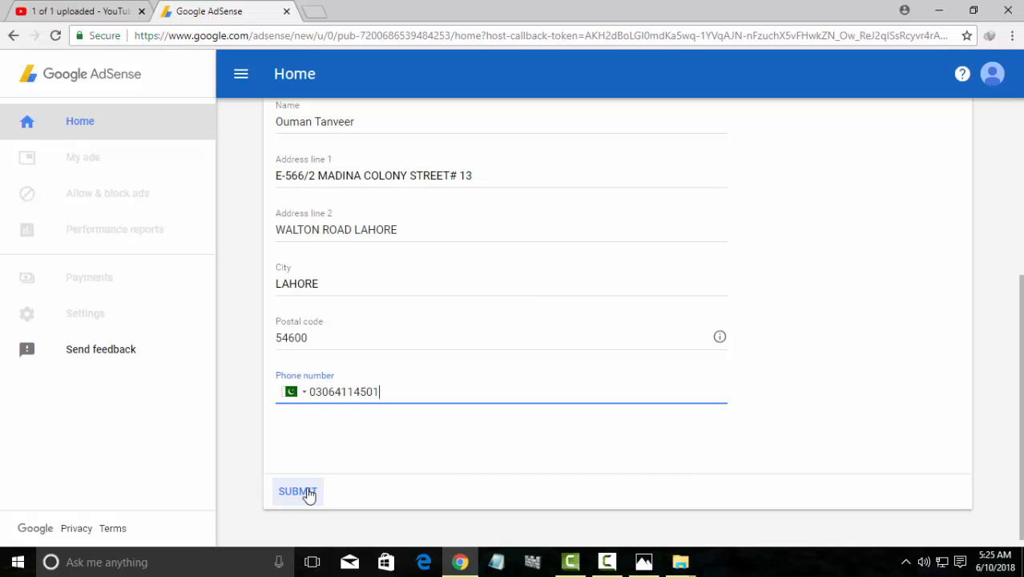
left_click(308, 491)
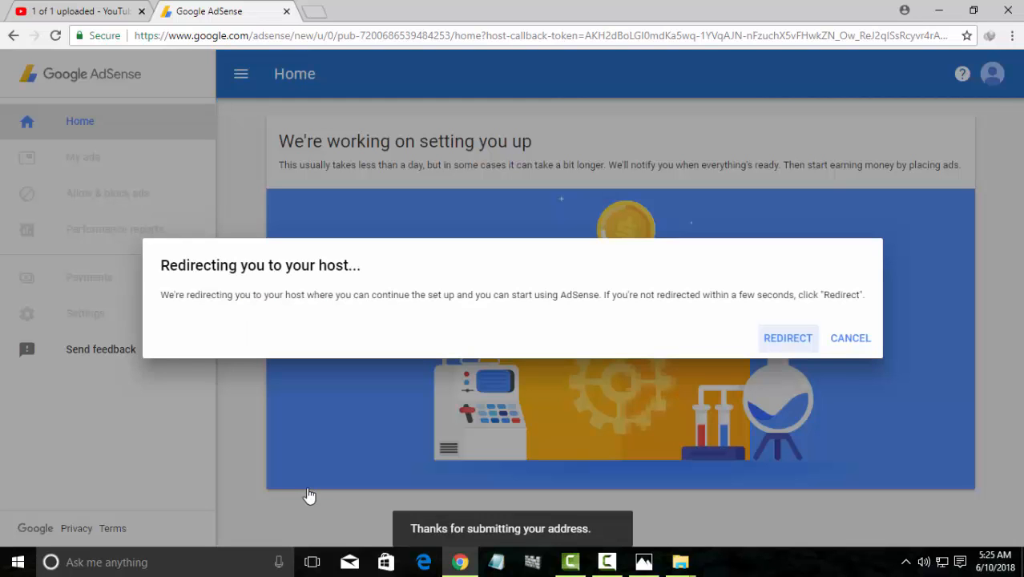
Return to YouTube and save monetization preferences with overlay, sponsored-card and skippable video ads
left_click(769, 340)
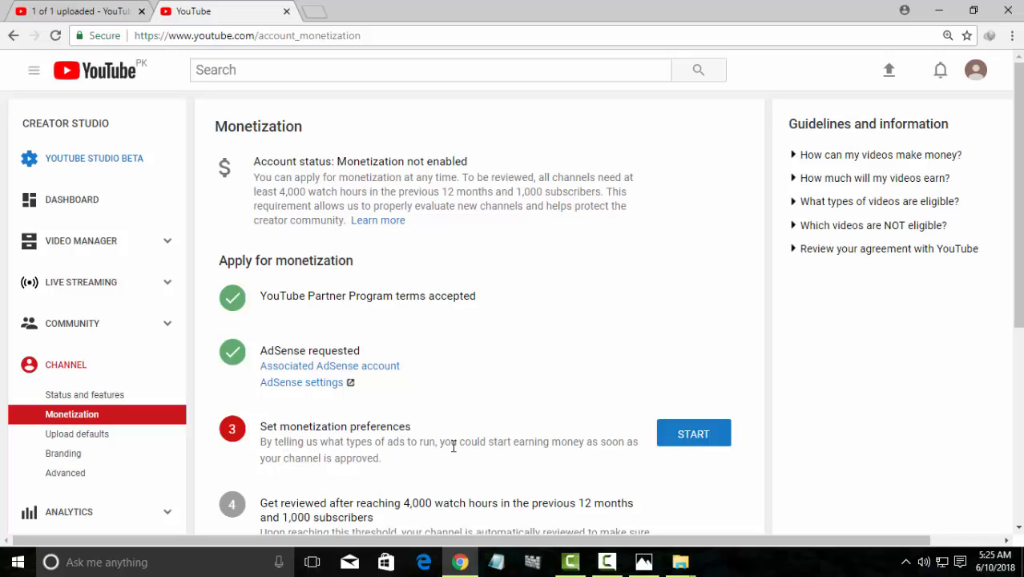
left_click(690, 439)
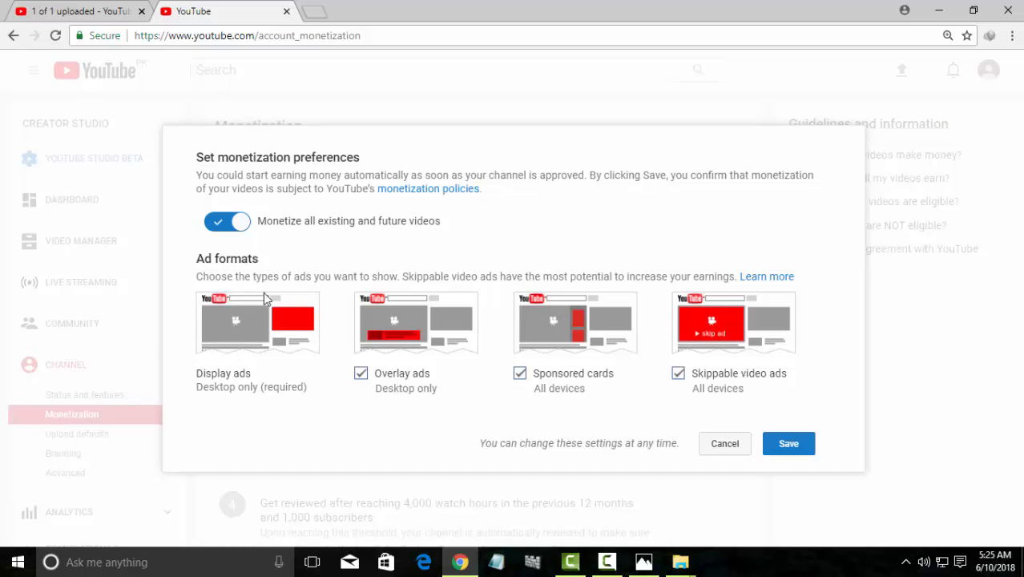
left_click(787, 448)
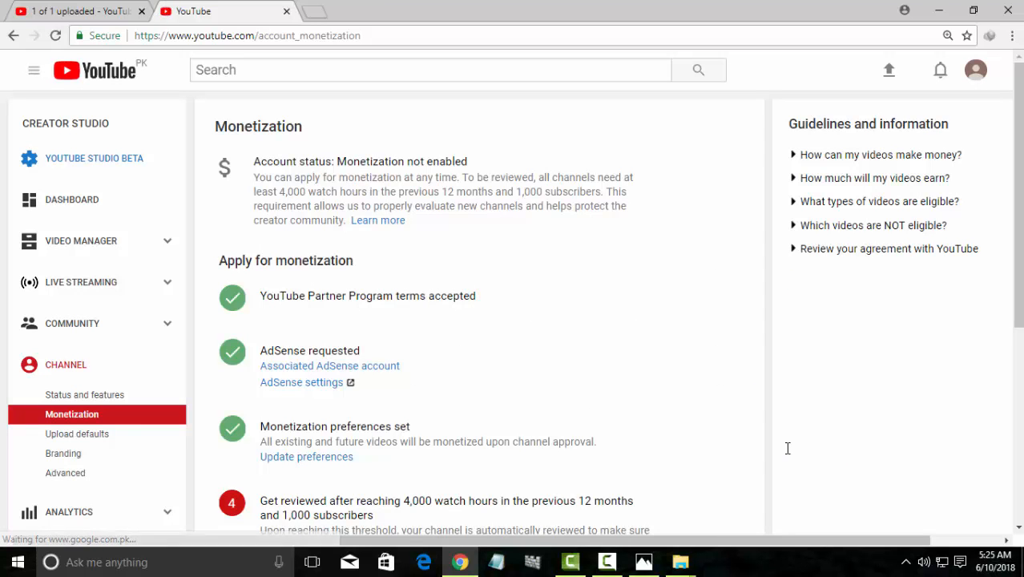
Navigate from Video Manager through Status and features to the Upload defaults page
scroll(495, 457, "down", 3)
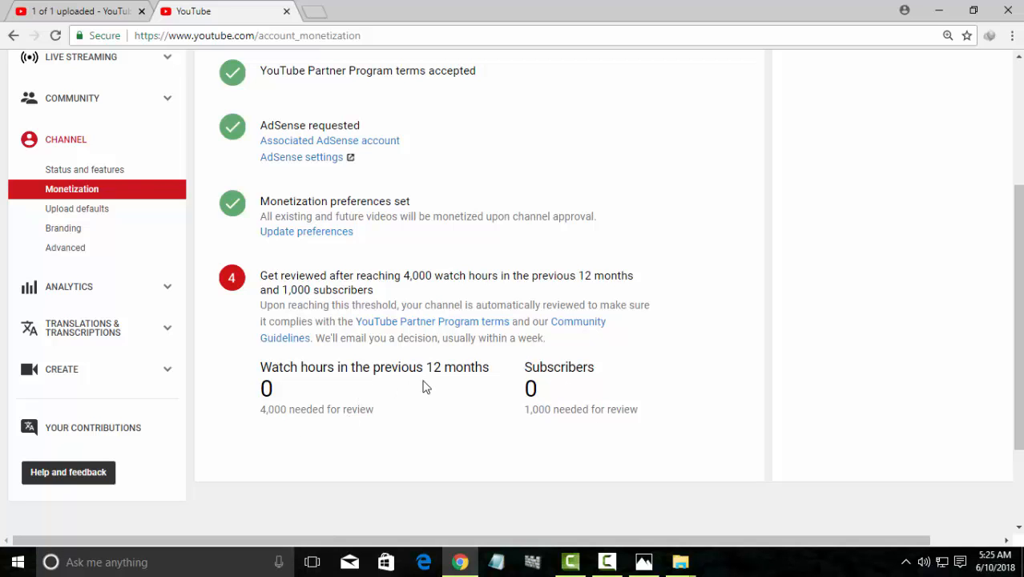
scroll(426, 387, "up", 1)
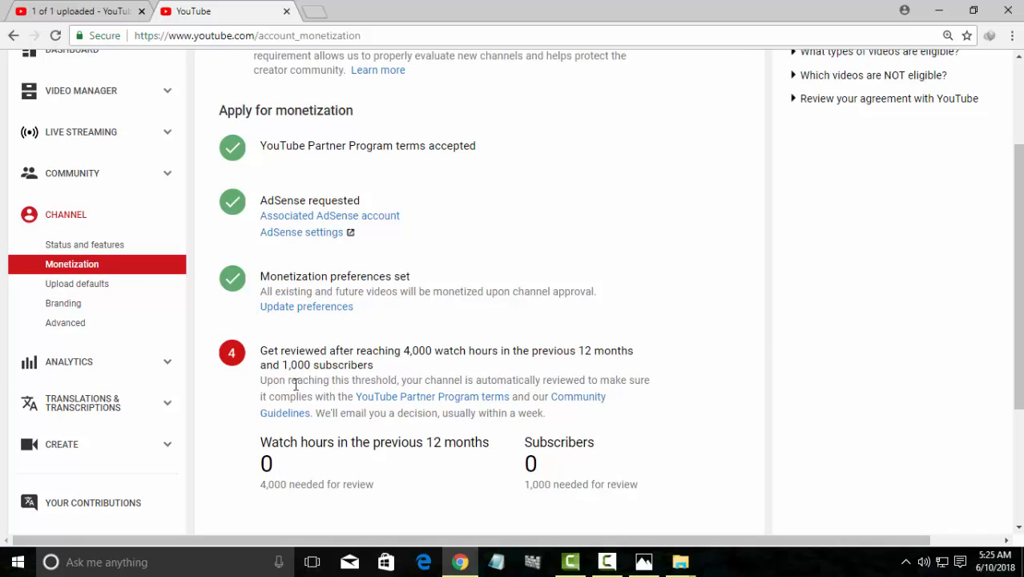
scroll(395, 411, "up", 2)
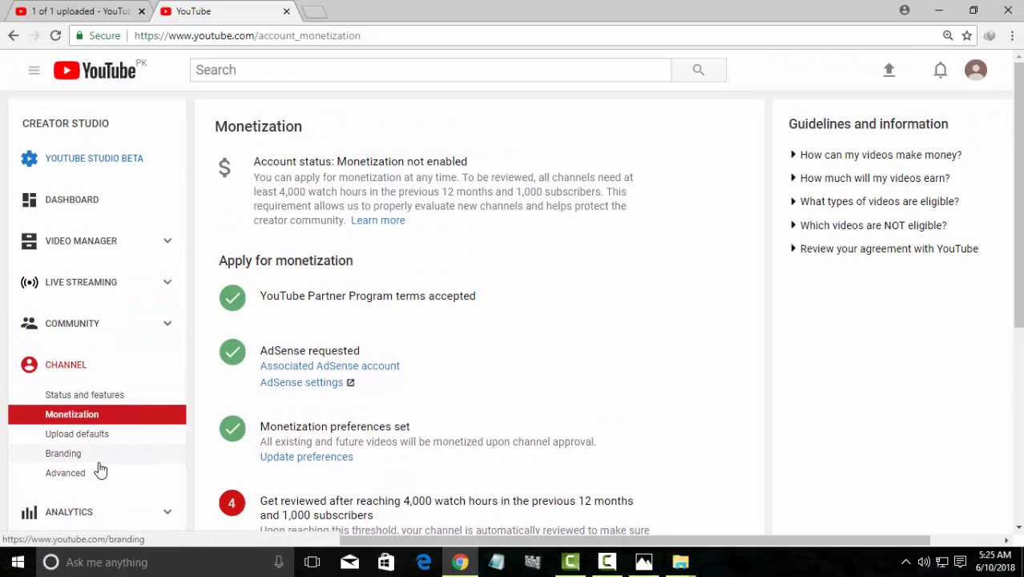
scroll(98, 476, "down", 2)
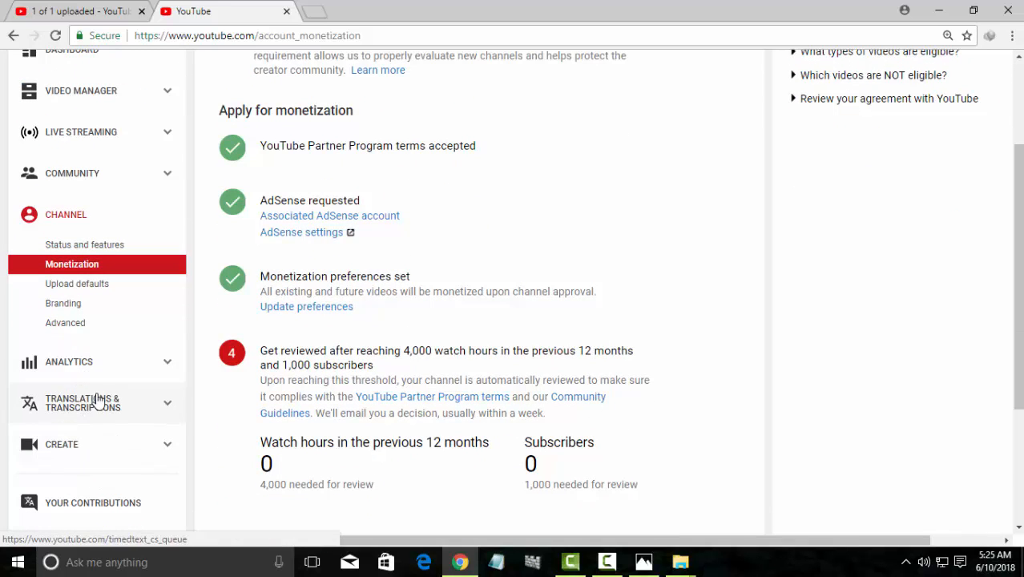
scroll(178, 393, "up", 2)
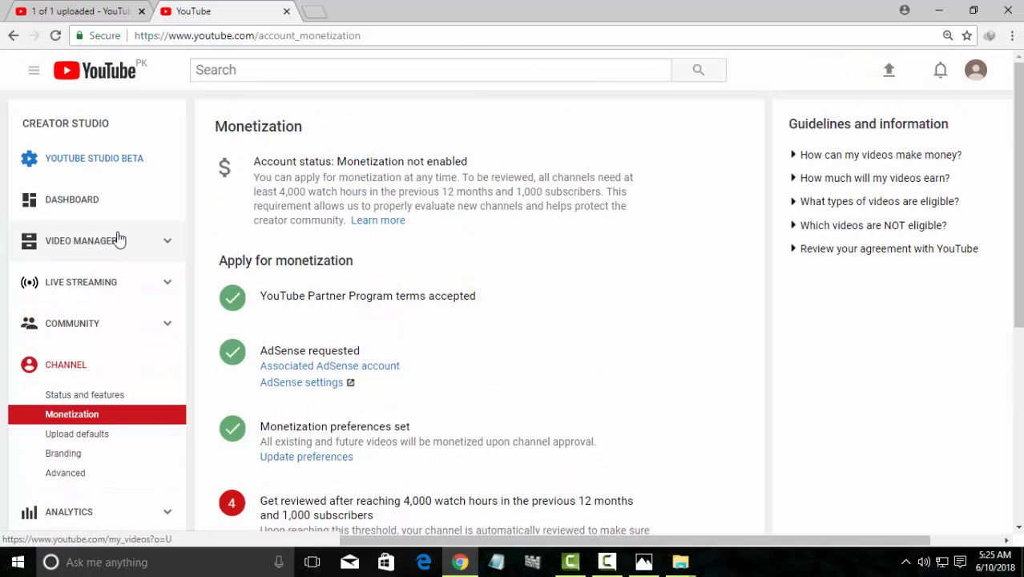
left_click(117, 242)
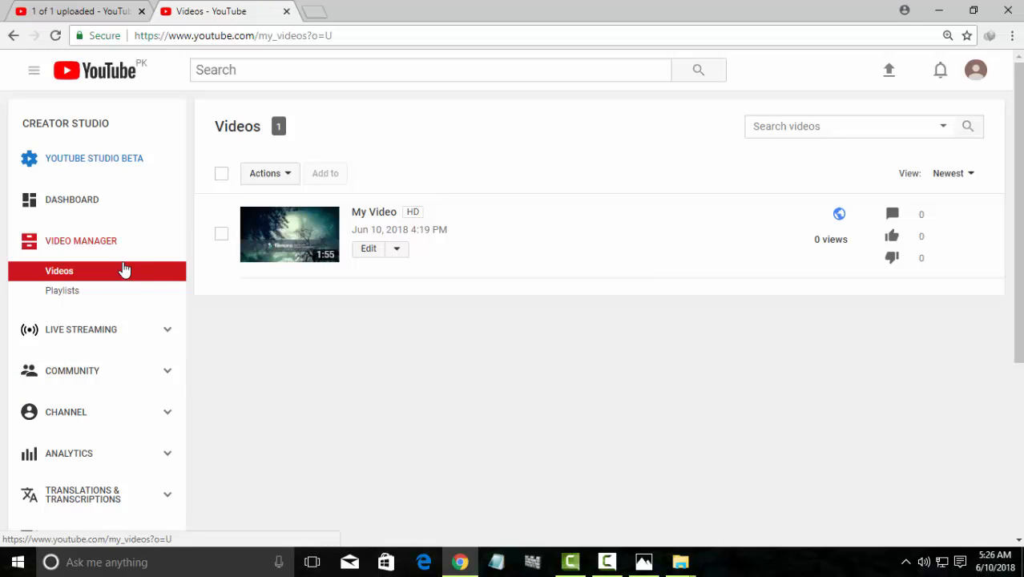
scroll(125, 265, "down", 3)
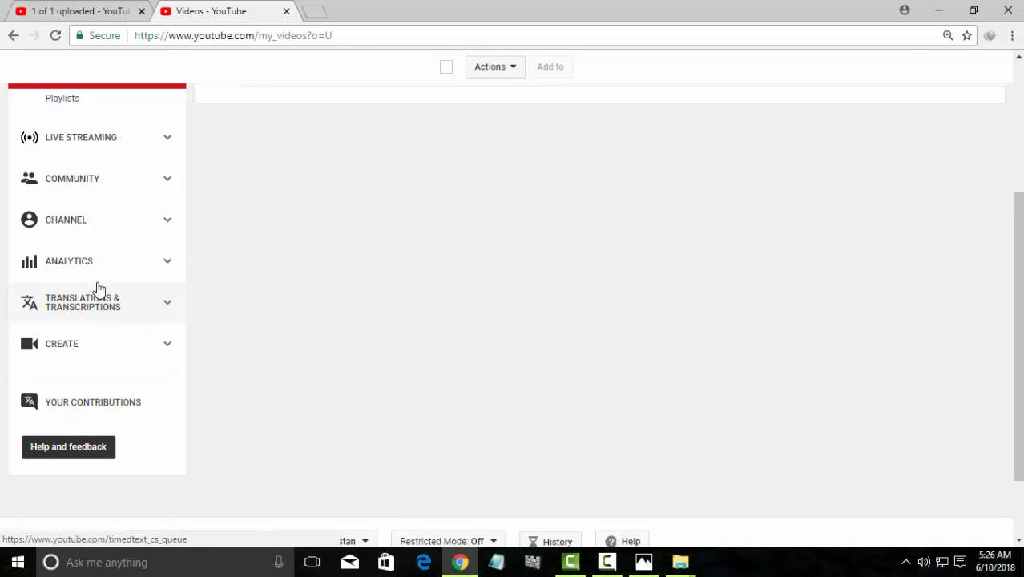
left_click(114, 214)
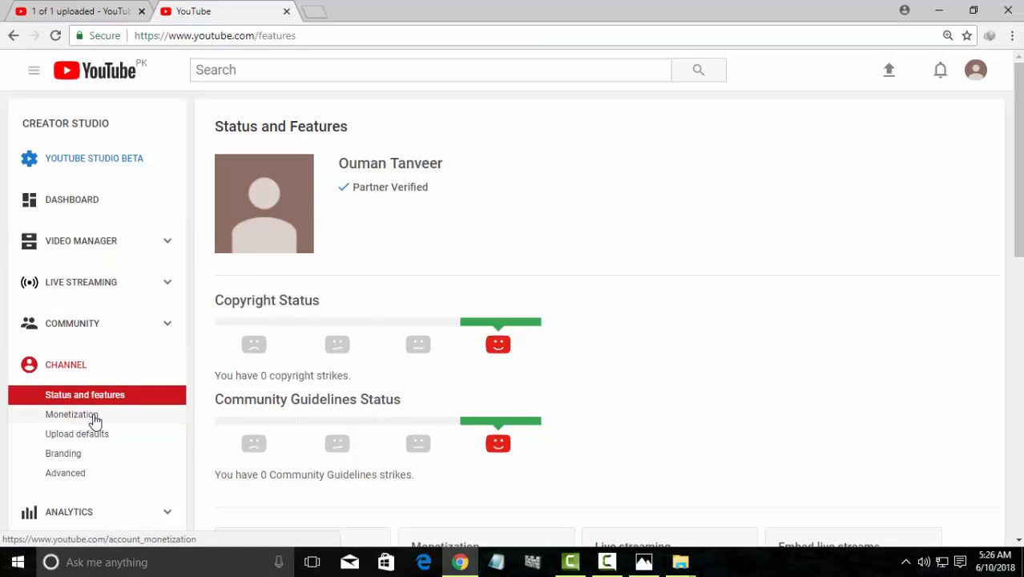
left_click(92, 435)
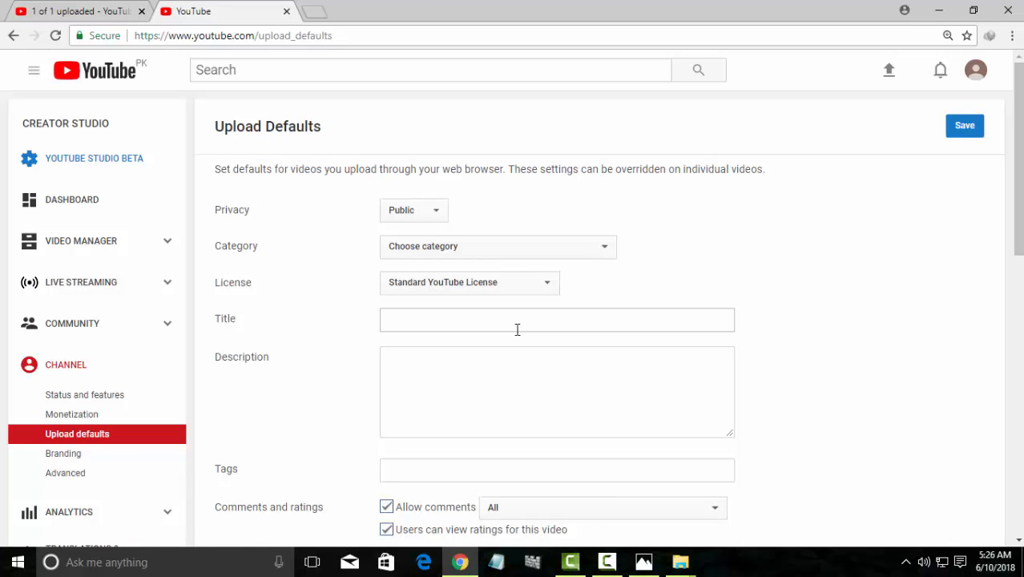
Set default video language to English, allow viewer-contributed translations, and save the upload defaults
scroll(512, 413, "down", 2)
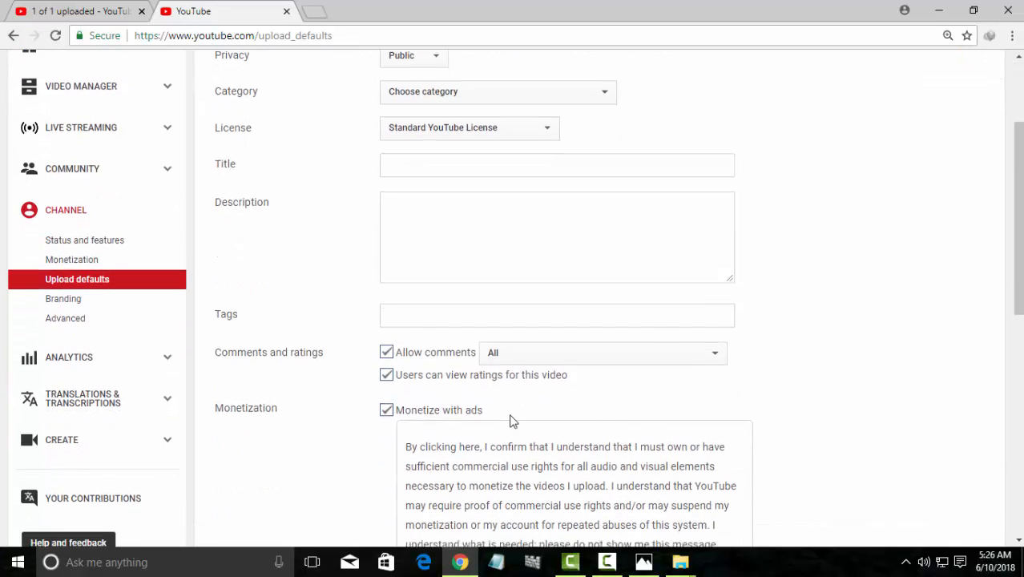
scroll(512, 421, "down", 1)
left_click(719, 518)
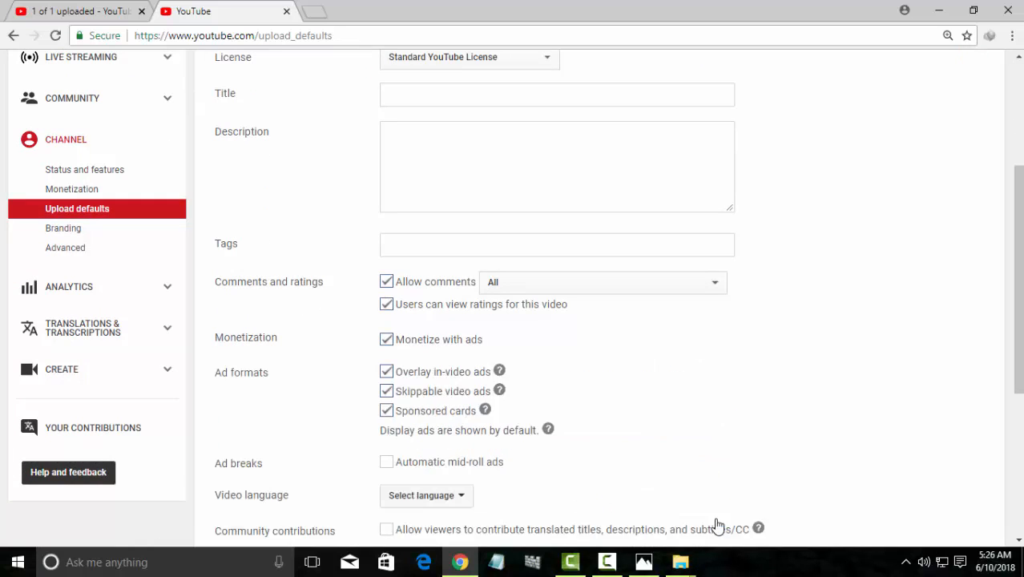
left_click(465, 502)
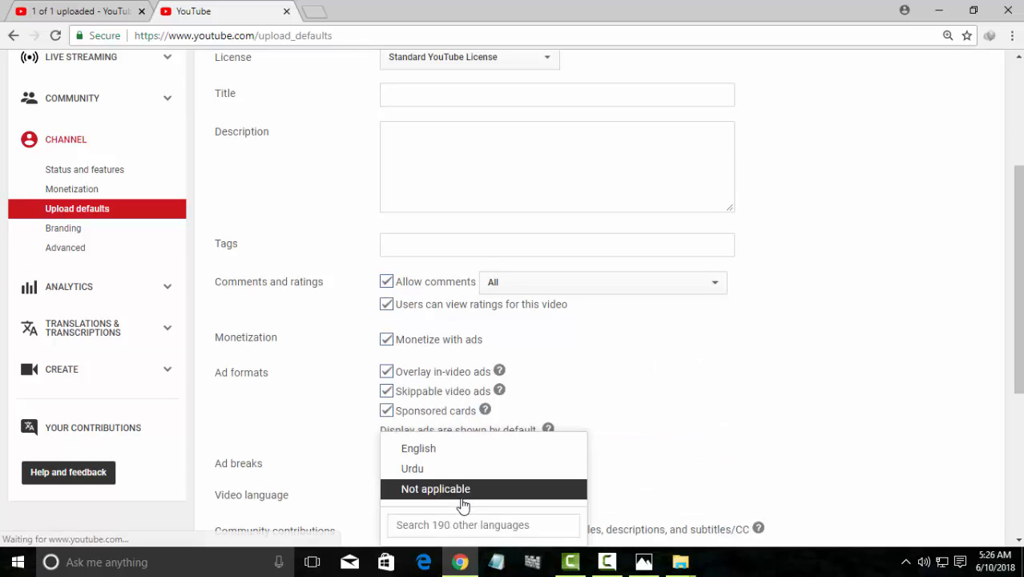
left_click(460, 450)
scroll(465, 445, "down", 3)
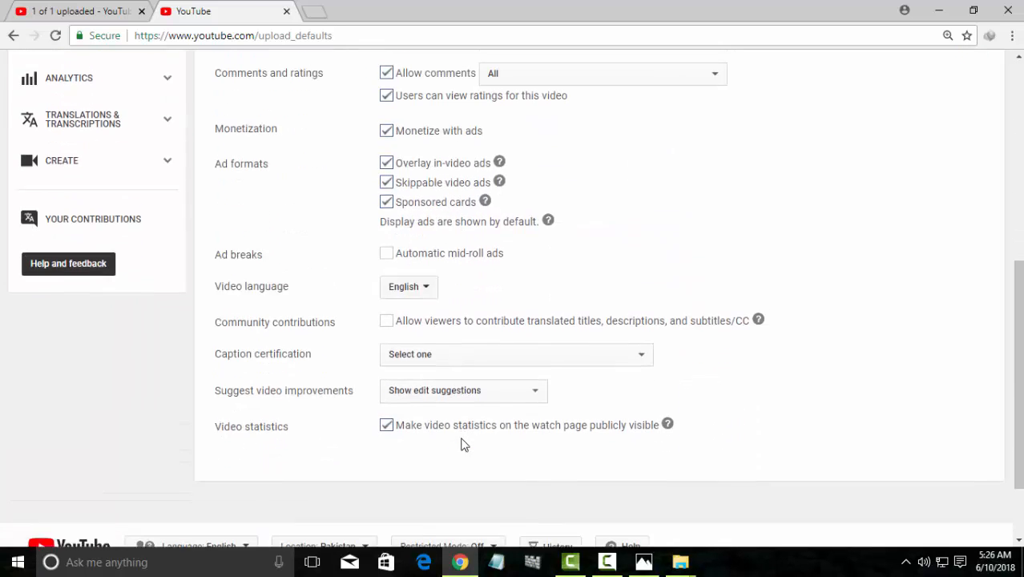
left_click(387, 305)
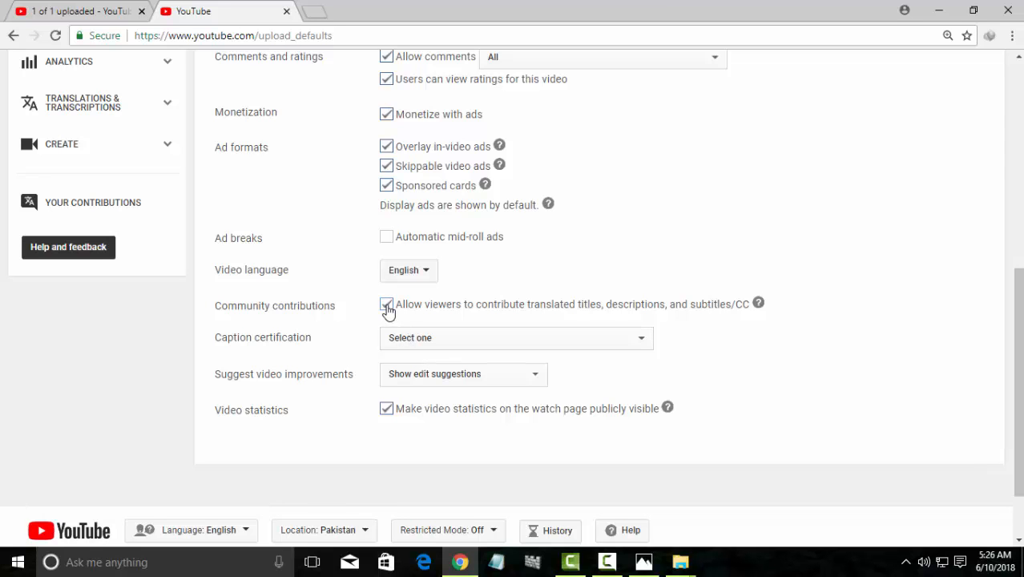
scroll(480, 428, "down", 2)
scroll(503, 425, "up", 5)
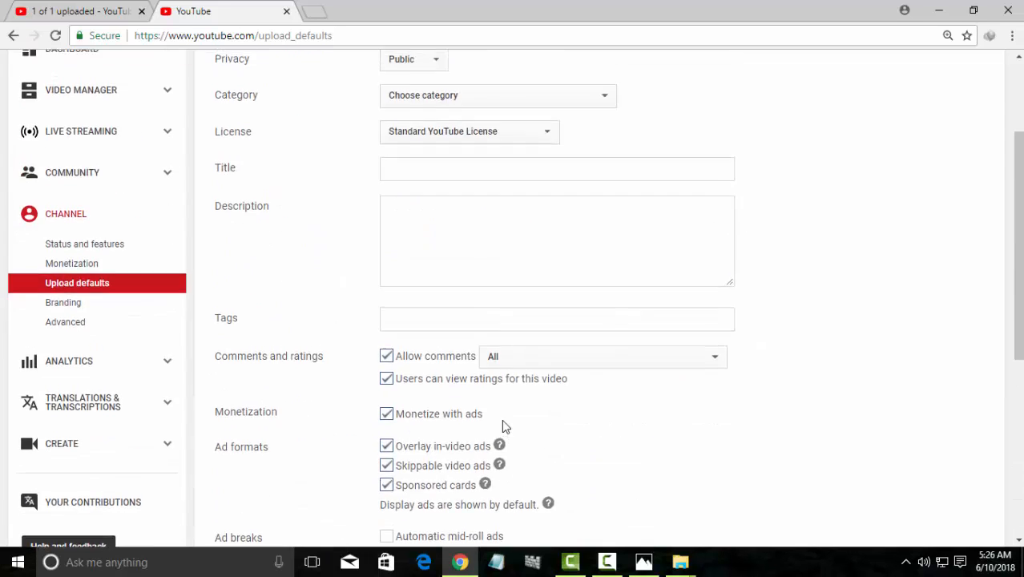
scroll(503, 425, "up", 2)
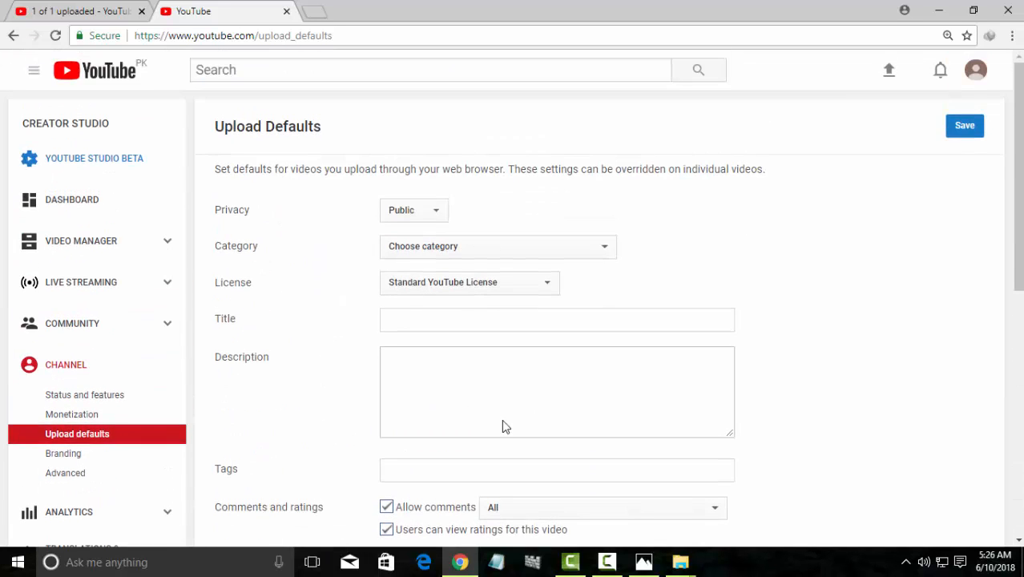
left_click(973, 130)
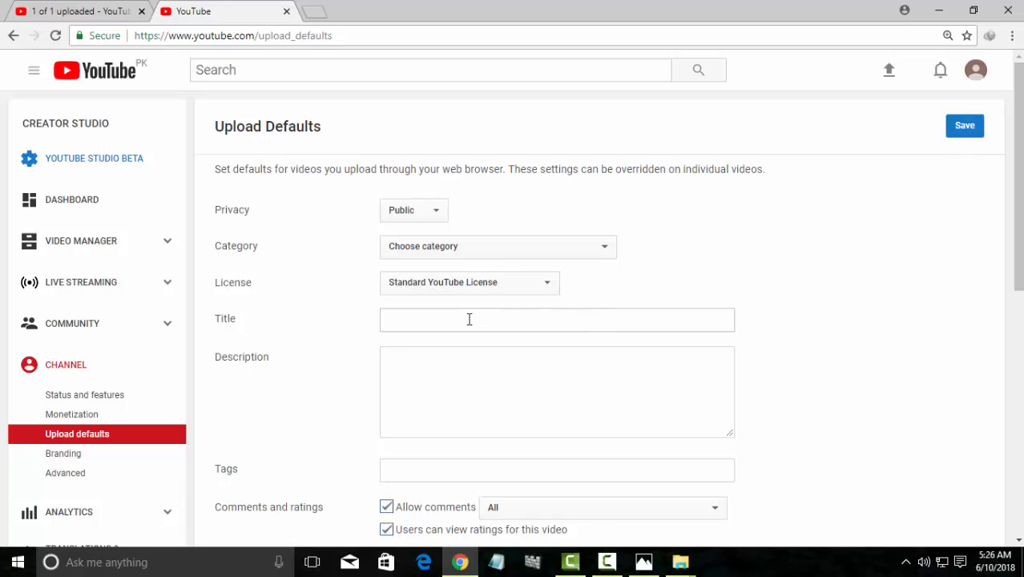
left_click(966, 128)
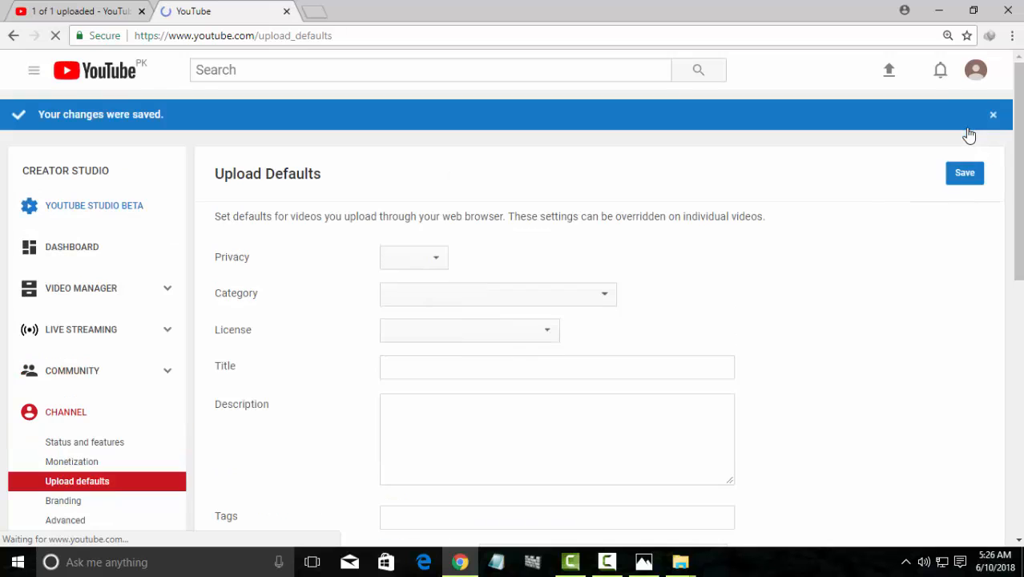
Make Education the default upload category, keep the Standard YouTube License, and save
left_click(473, 301)
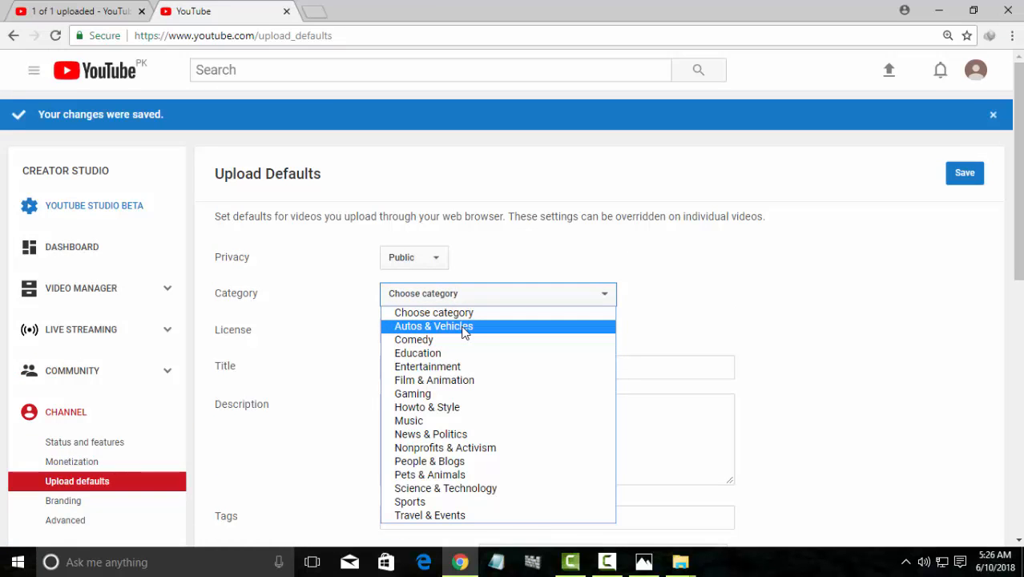
left_click(466, 351)
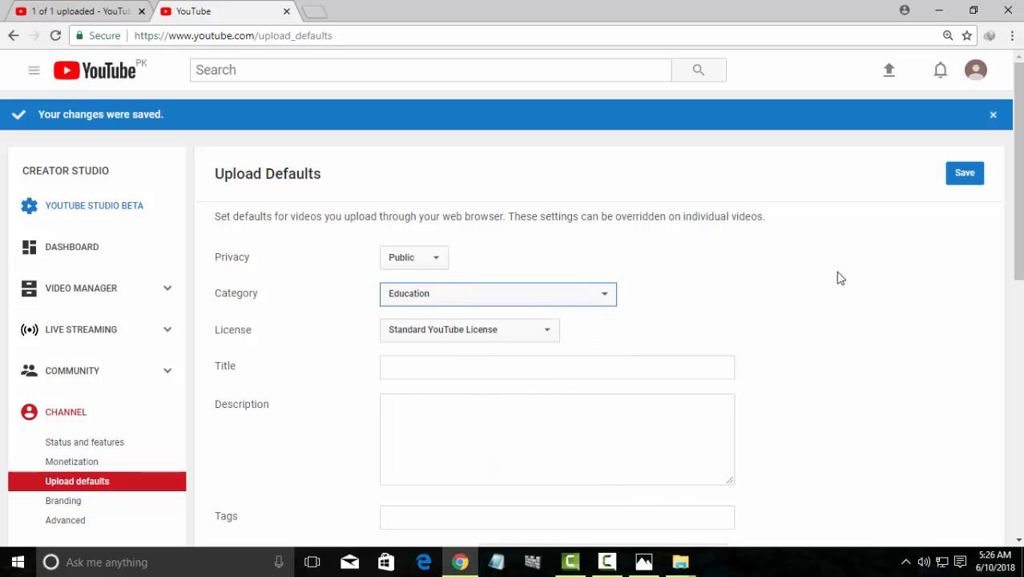
left_click(503, 330)
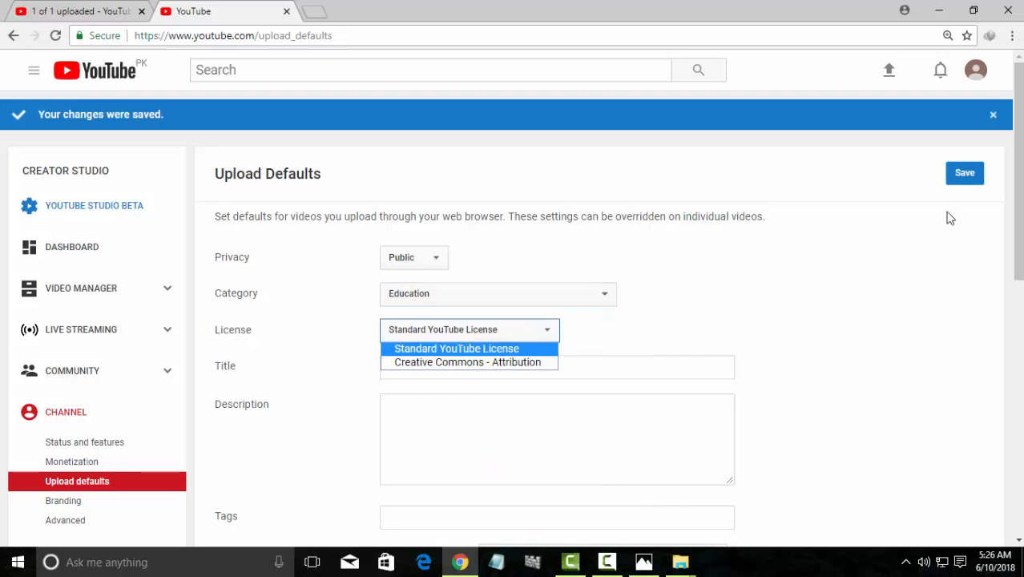
left_click(962, 182)
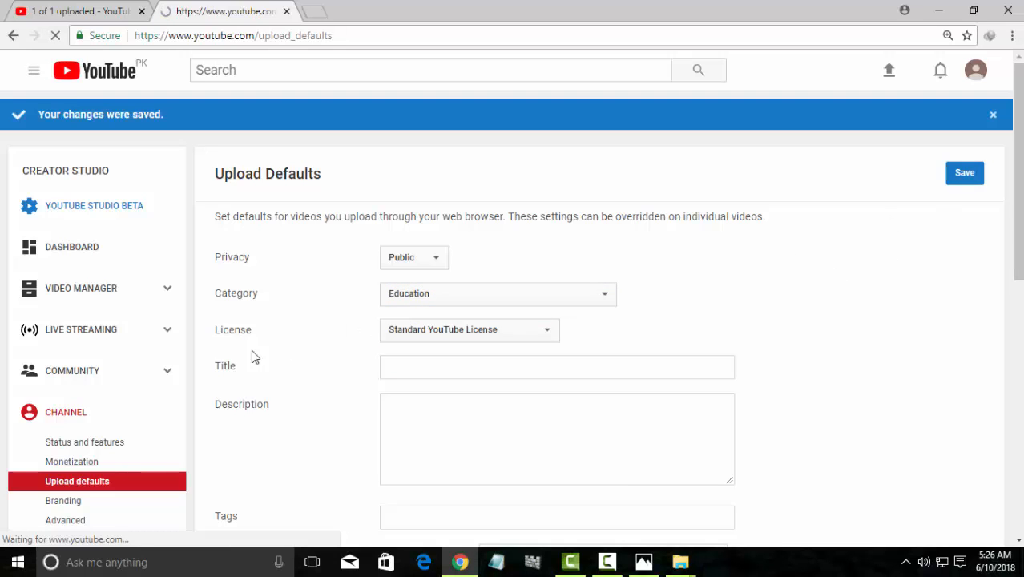
scroll(215, 372, "down", 2)
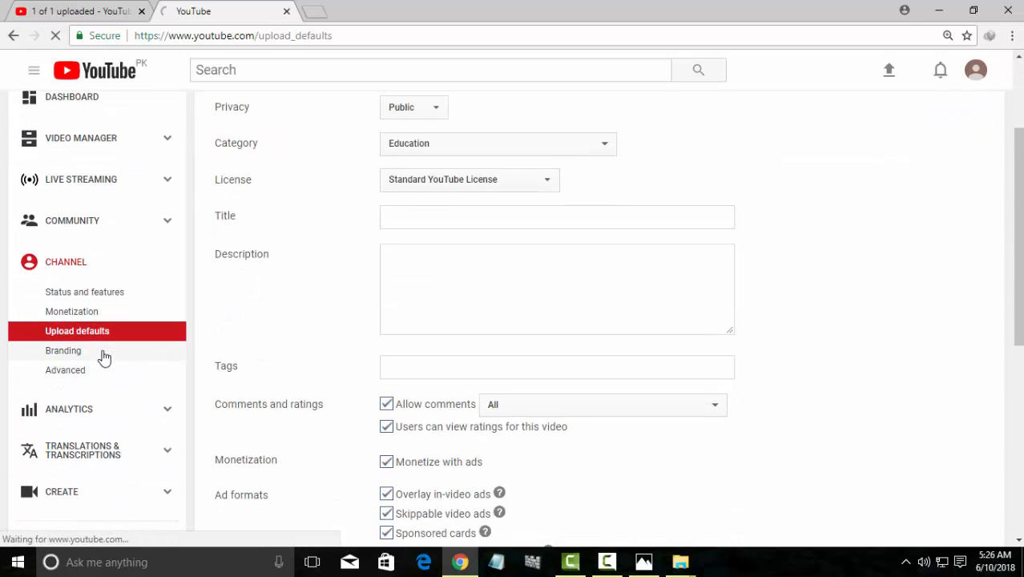
left_click(104, 357)
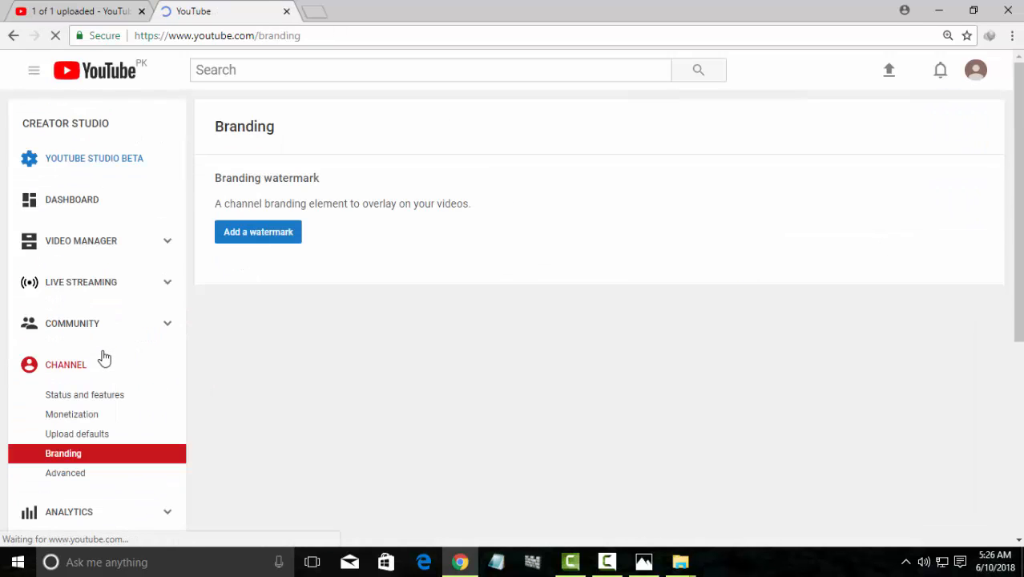
Upload and save 149268.jpg as the channel watermark
left_click(273, 244)
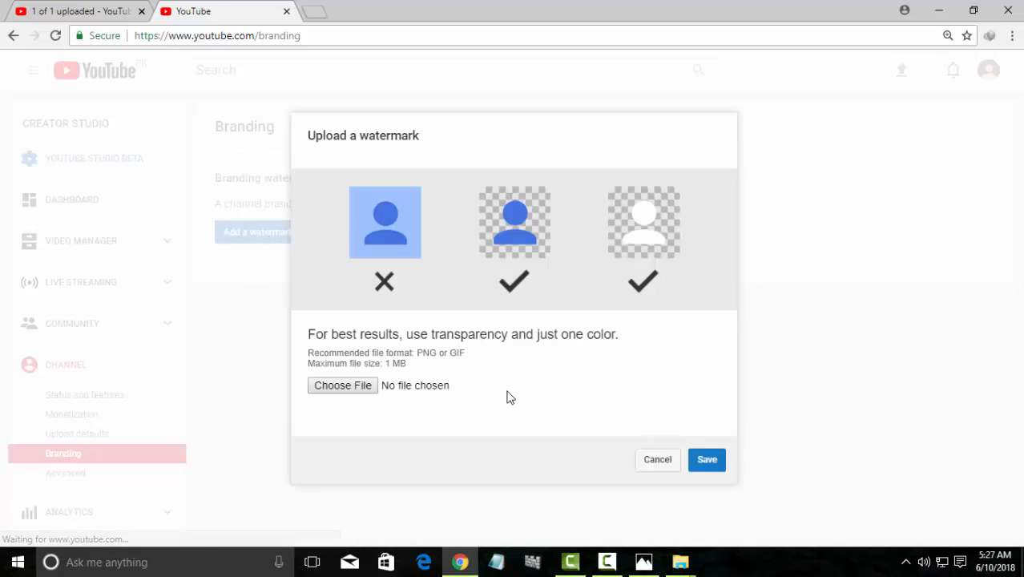
left_click(355, 387)
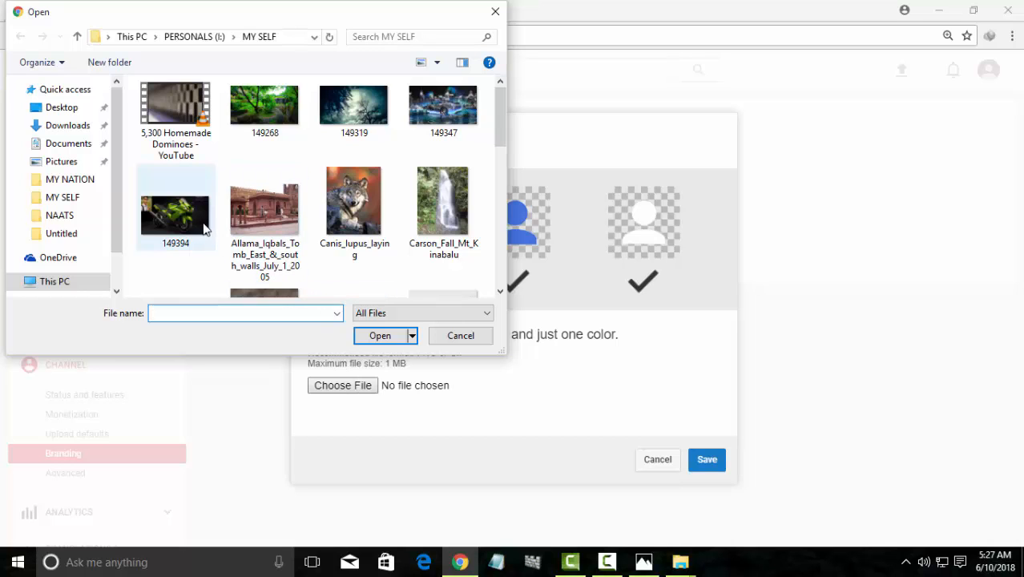
left_click(241, 127)
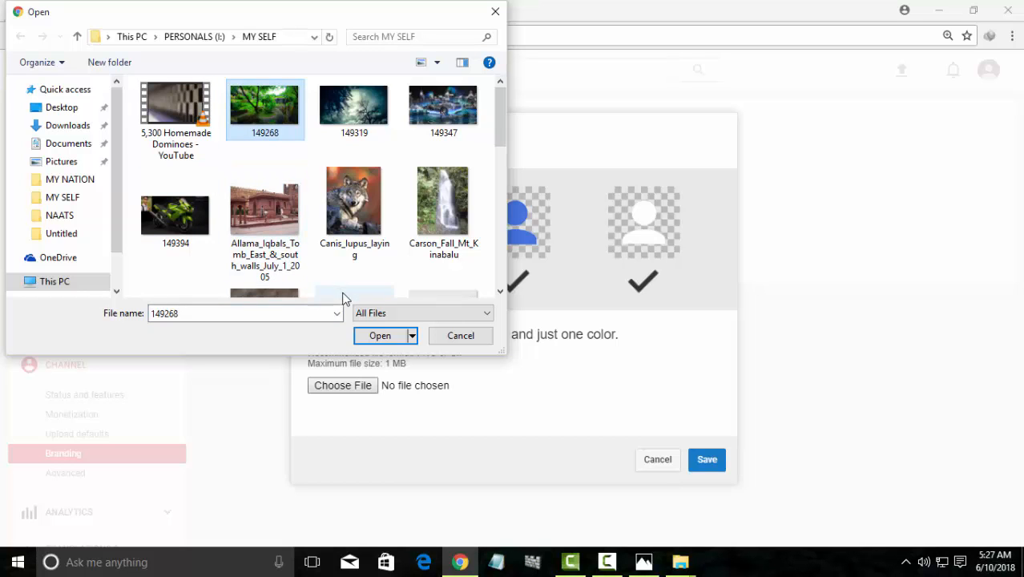
left_click(380, 336)
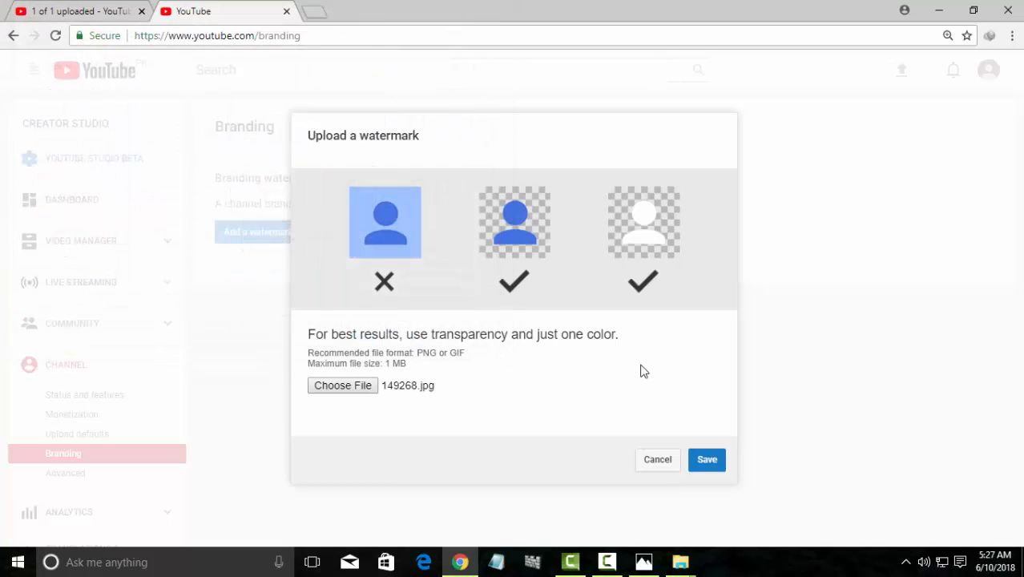
left_click(702, 461)
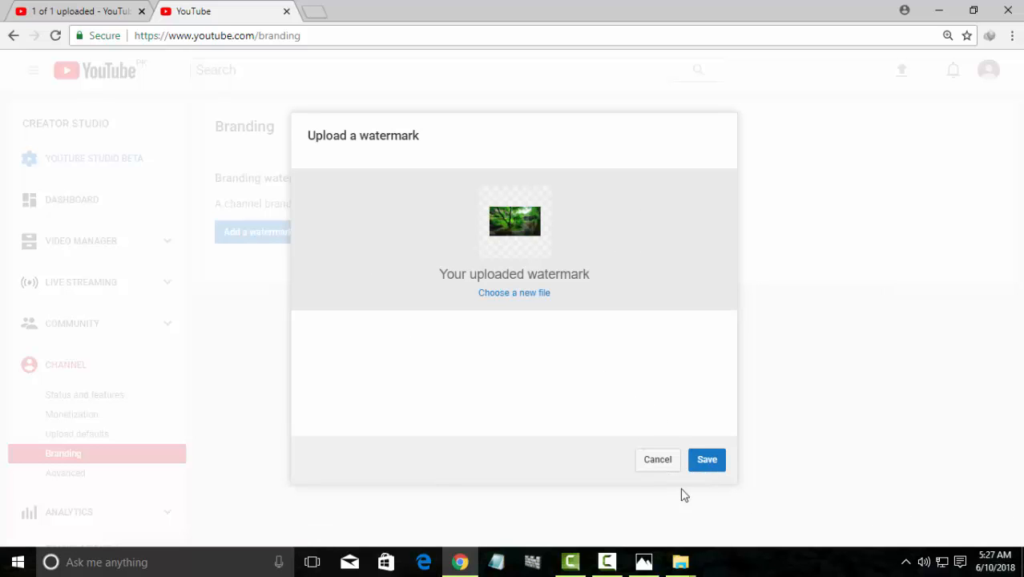
left_click(707, 471)
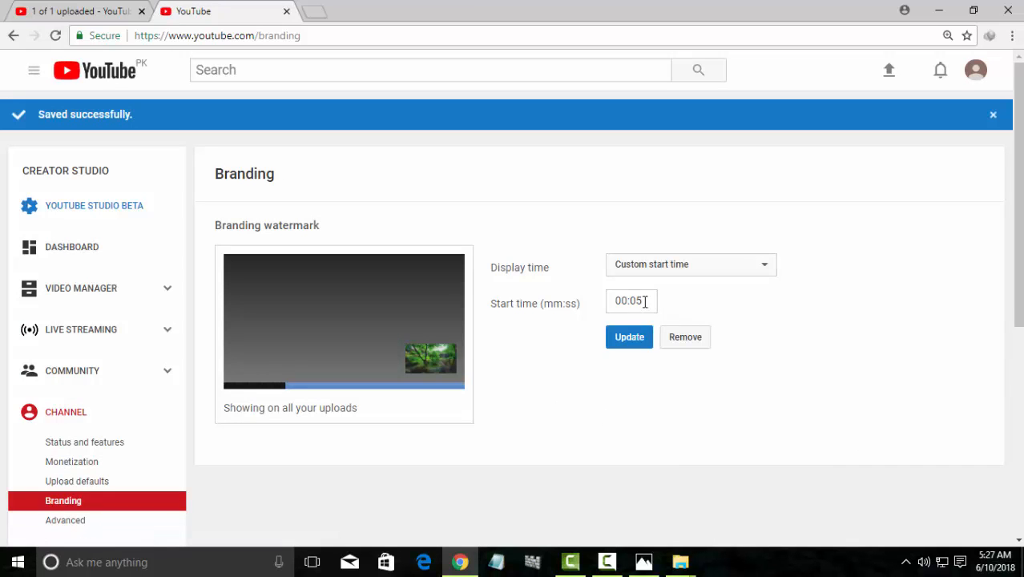
Set the watermark display time to Entire video
left_click(667, 264)
left_click(672, 311)
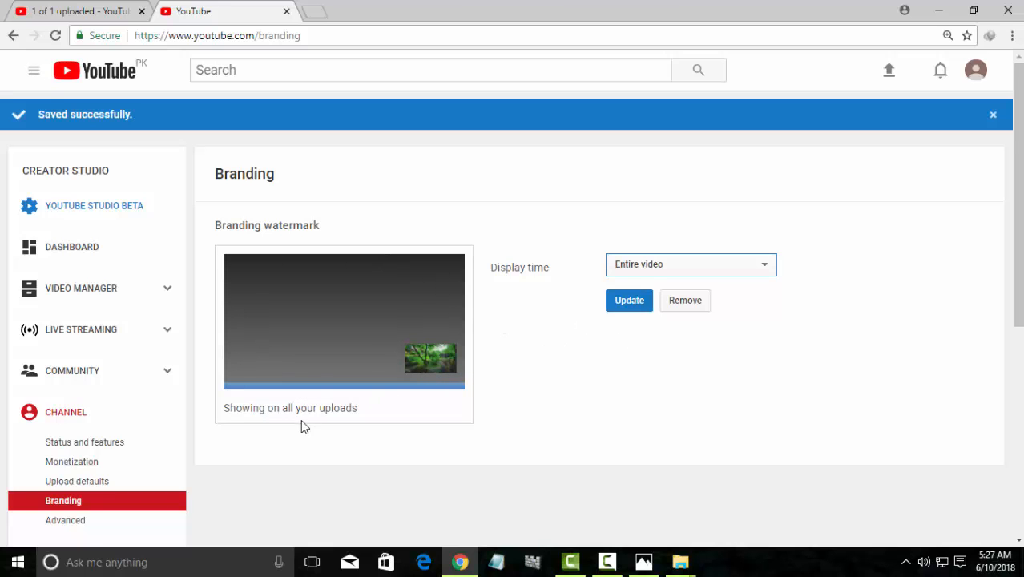
scroll(303, 427, "down", 2)
Look through the Advanced channel settings and go to Your contributions
left_click(157, 383)
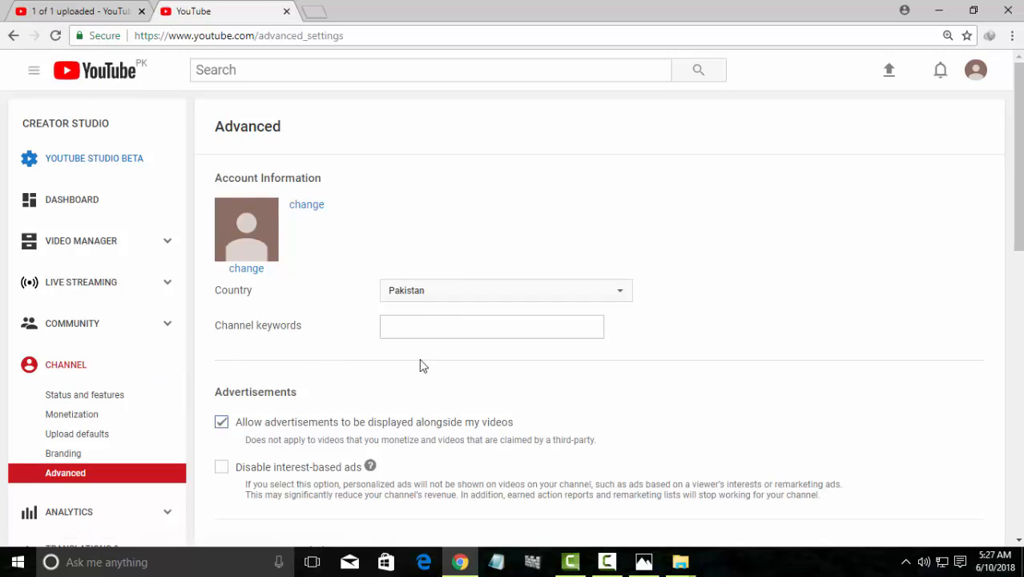
scroll(350, 384, "down", 4)
scroll(357, 372, "down", 5)
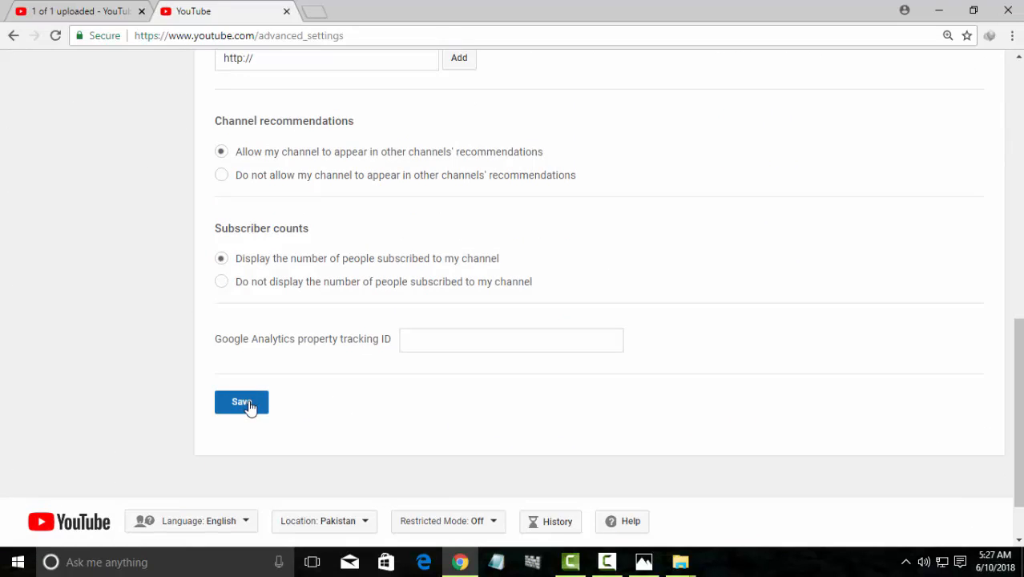
scroll(260, 378, "up", 5)
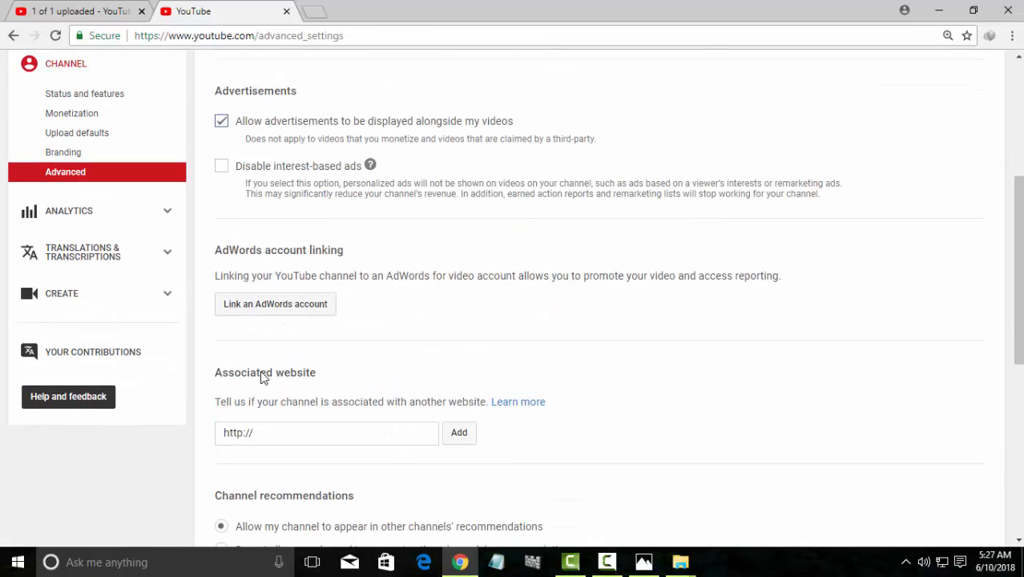
left_click(85, 358)
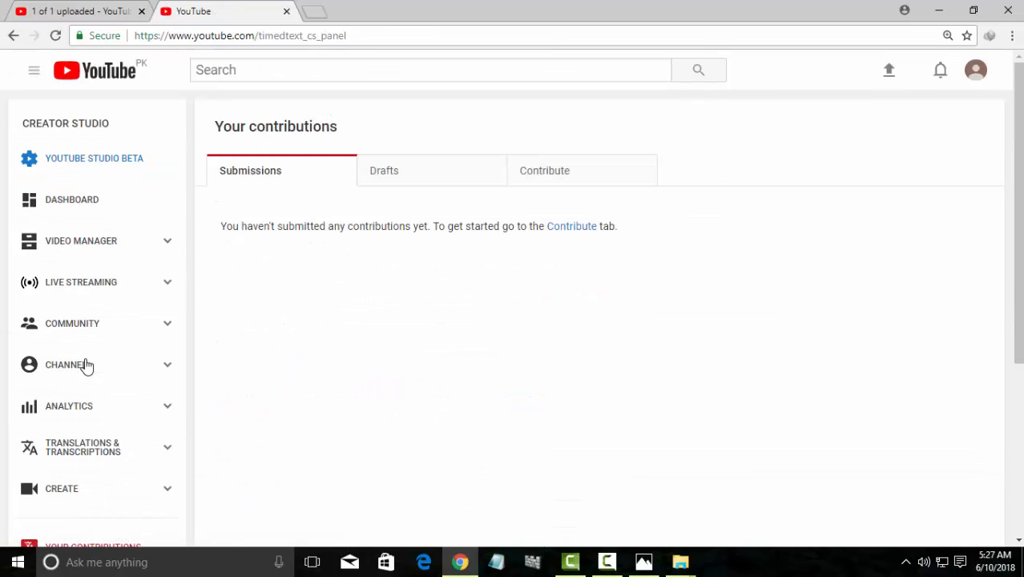
Check the Contribute tab, then return via Video Manager to the Creator Studio dashboard
left_click(550, 174)
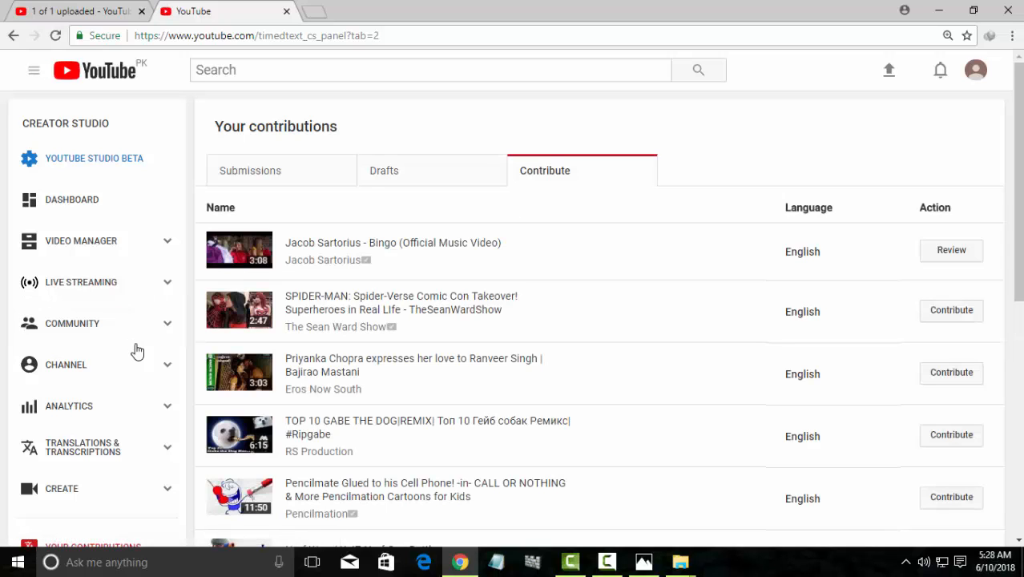
left_click(125, 249)
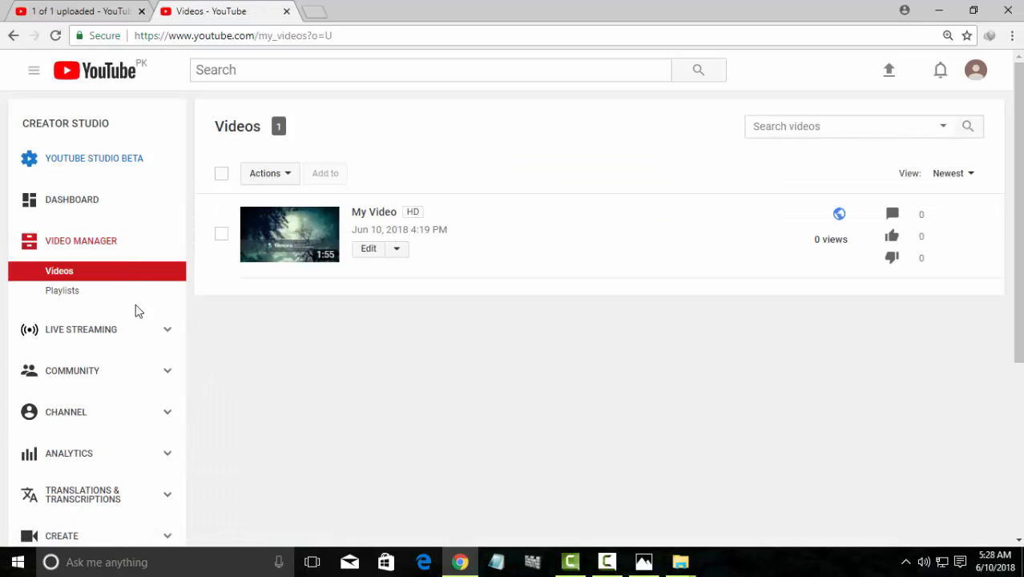
left_click(97, 199)
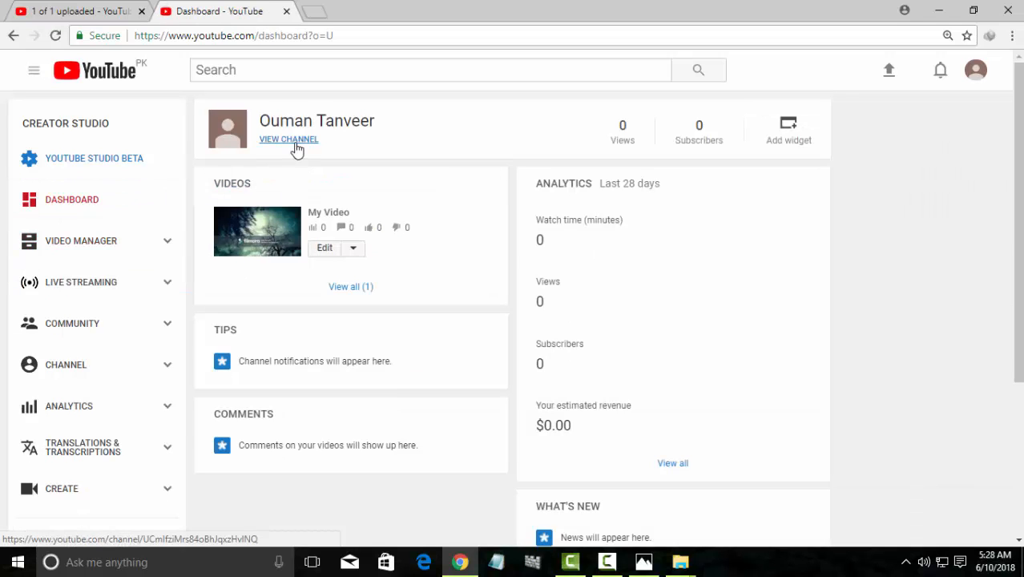
Go to the public channel page, highlight its name and subscriber count, then enter customisation mode
left_click(295, 147)
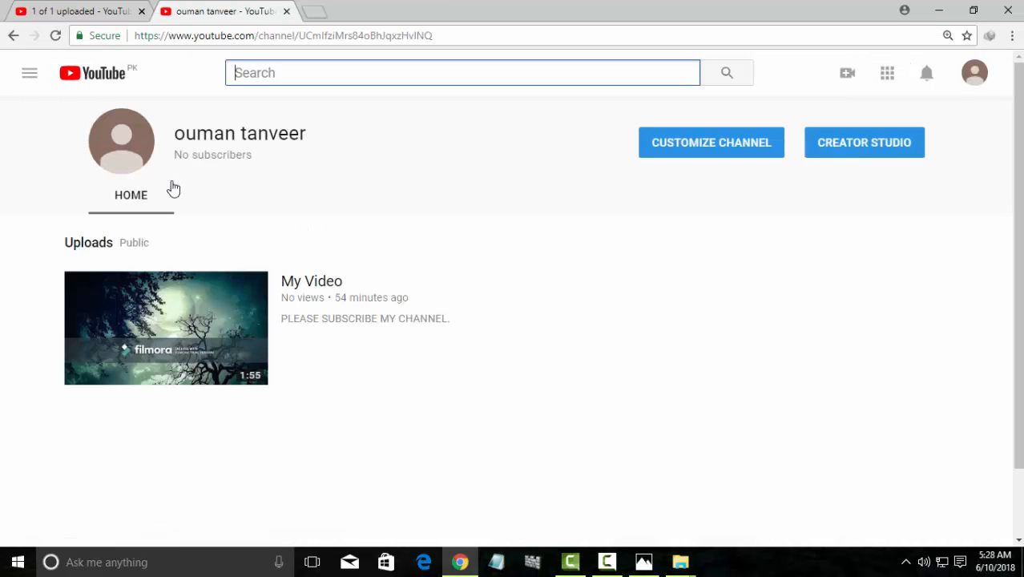
scroll(173, 189, "down", 1)
scroll(204, 145, "up", 1)
left_click_drag(180, 133, 251, 193)
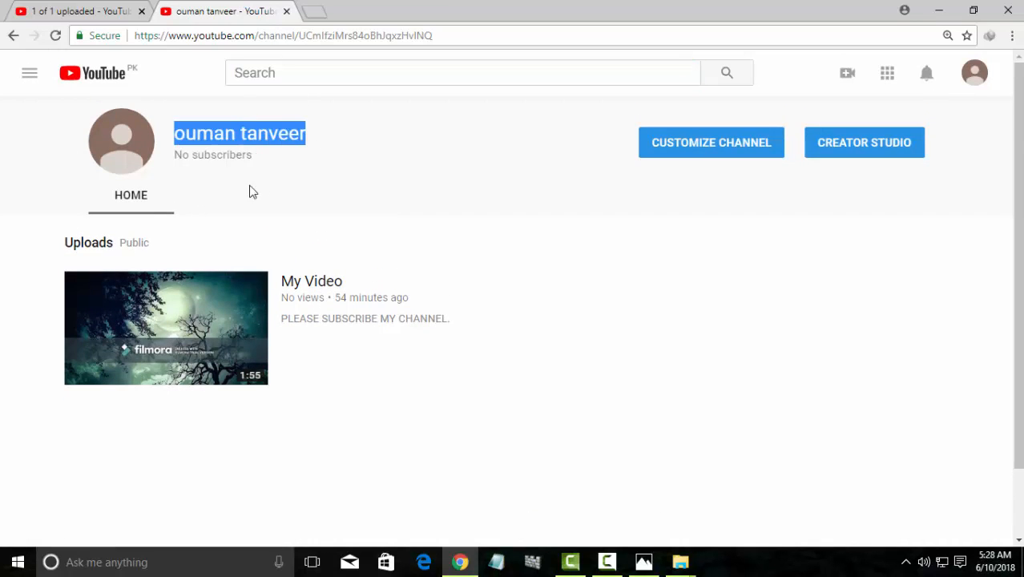
left_click_drag(183, 155, 211, 155)
left_click(174, 157)
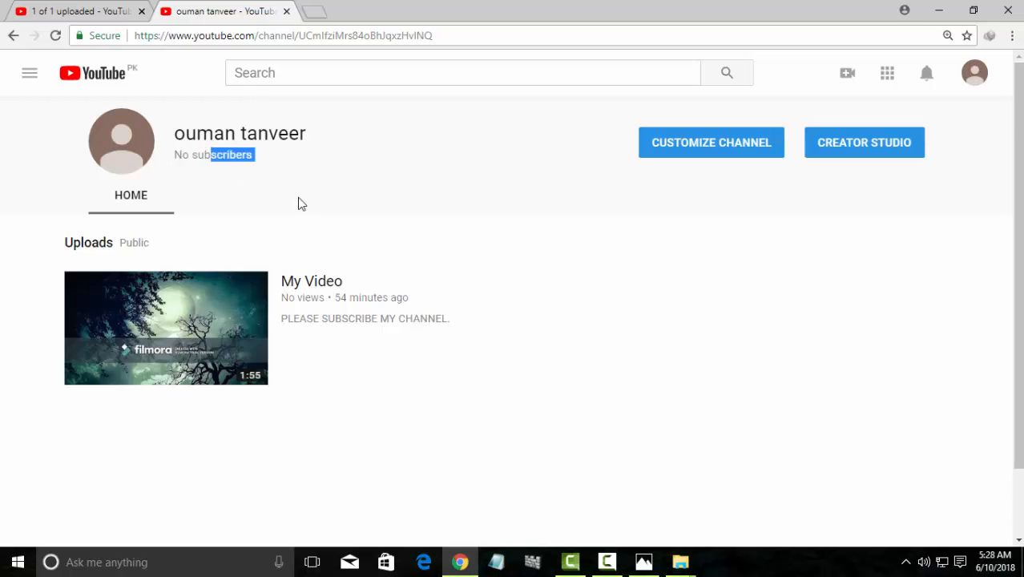
scroll(441, 232, "down", 1)
scroll(641, 240, "up", 1)
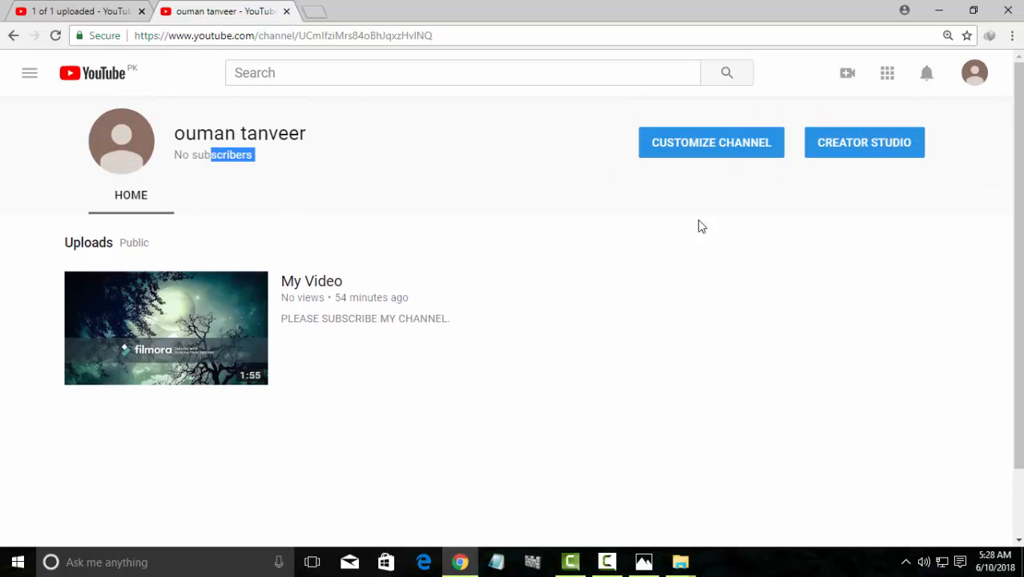
left_click(719, 148)
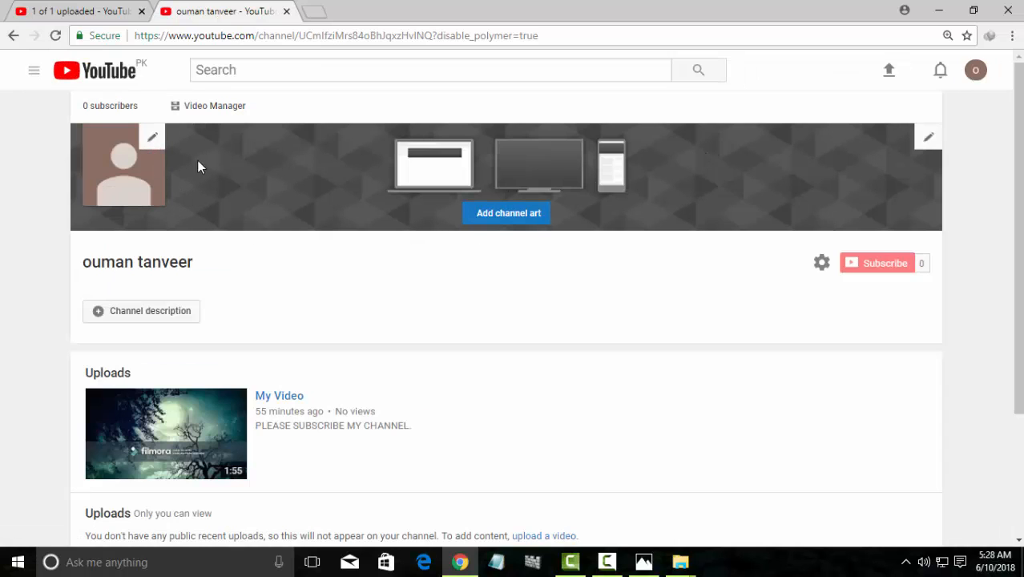
From the channel icon editor, upload googlelogo_color_272x92dp as a new profile photo in About me
left_click(153, 145)
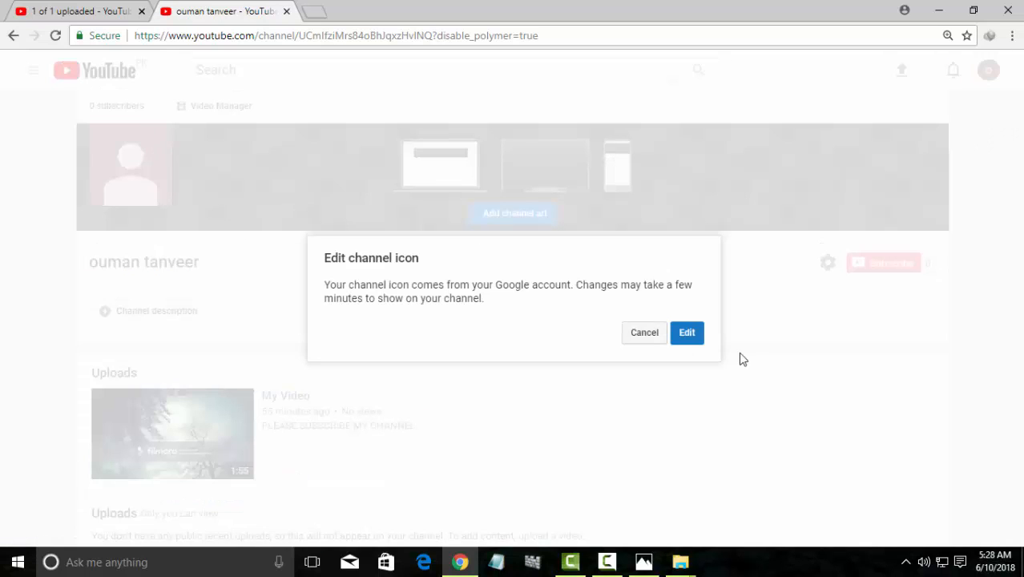
left_click(683, 342)
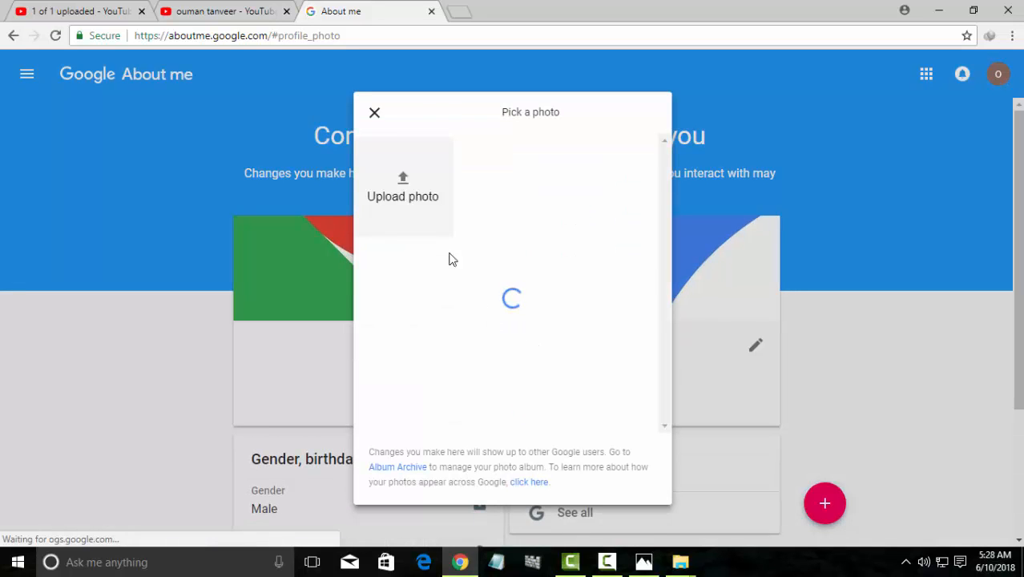
left_click(426, 221)
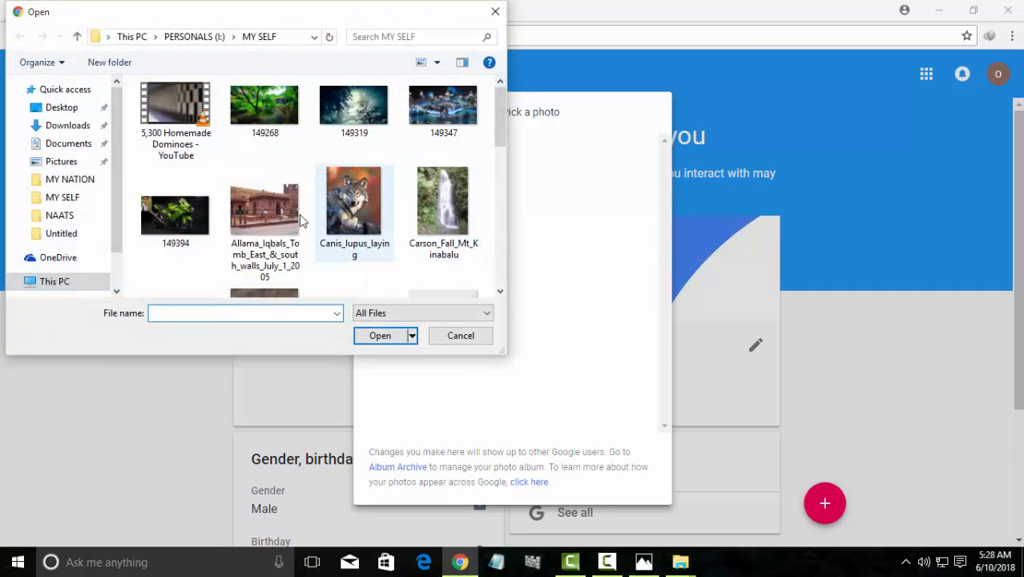
scroll(370, 237, "down", 2)
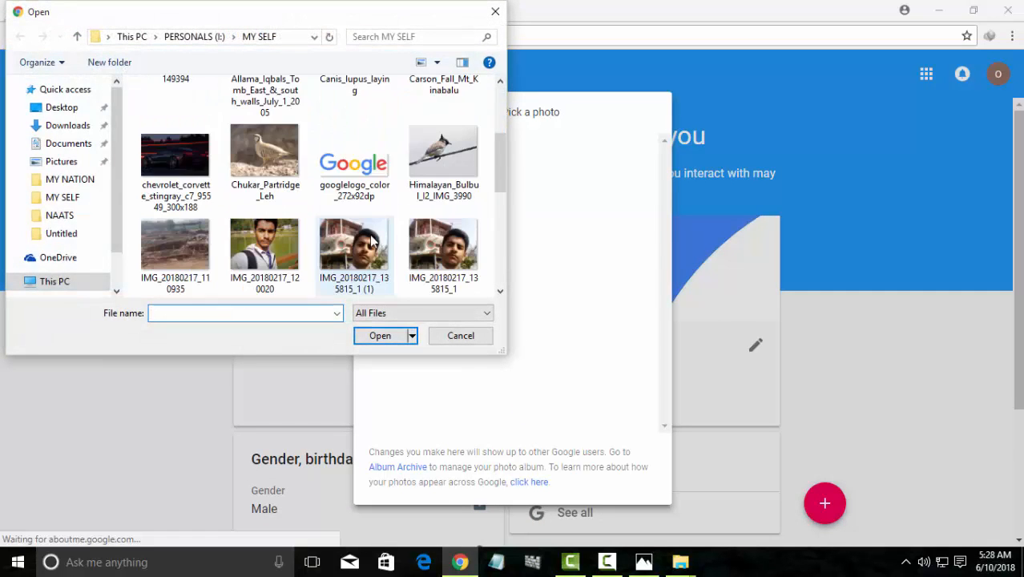
left_click(387, 186)
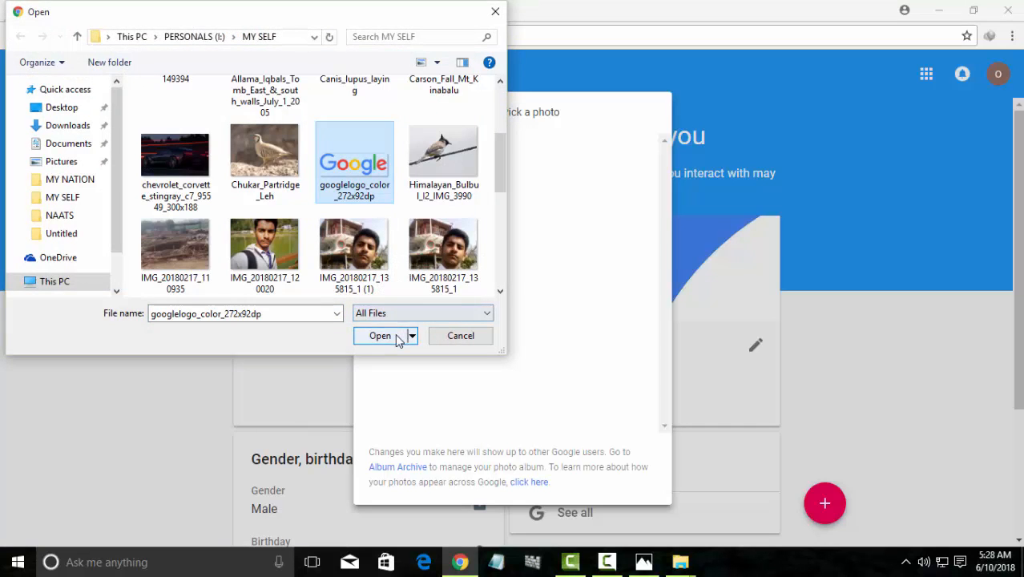
left_click(401, 336)
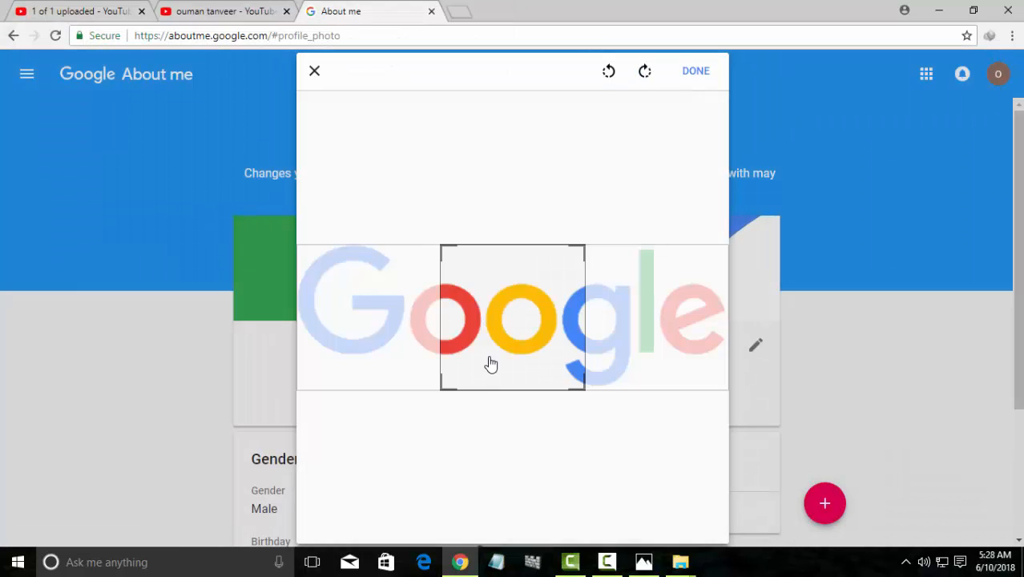
Crop the logo square around the two o letters, confirm it, and close About me
left_click_drag(507, 364, 480, 361)
left_click(691, 74)
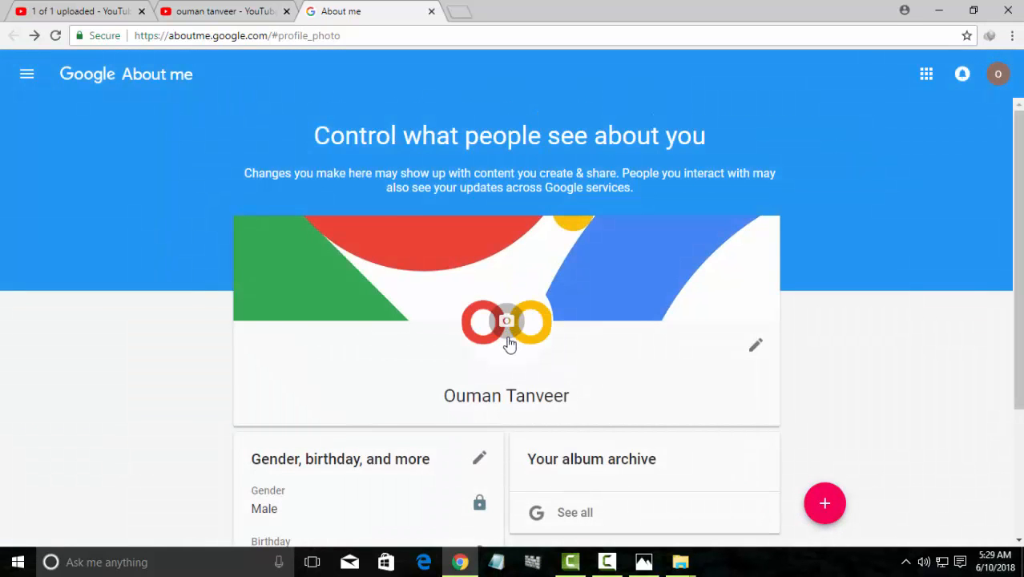
scroll(537, 350, "down", 2)
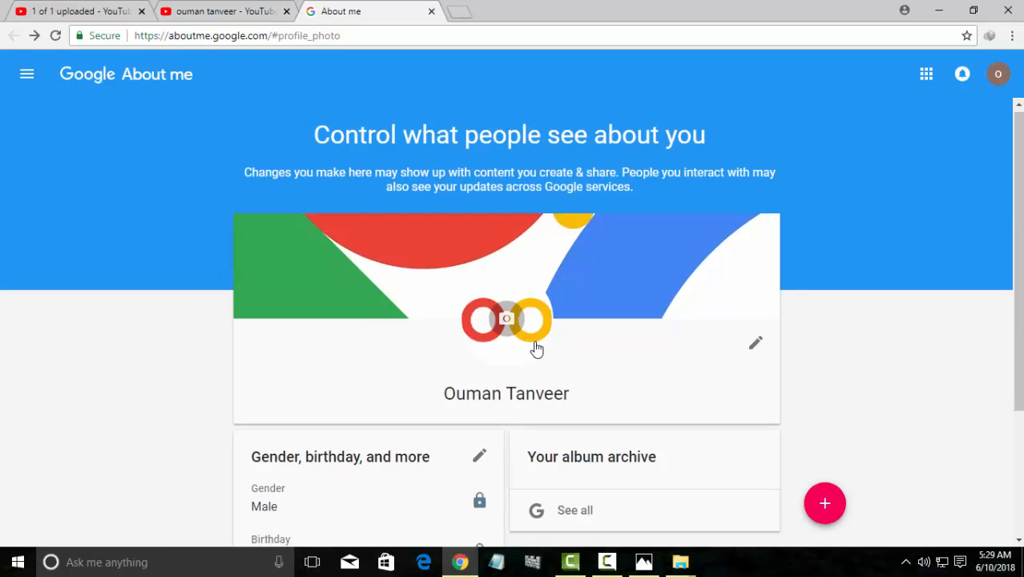
scroll(534, 349, "up", 3)
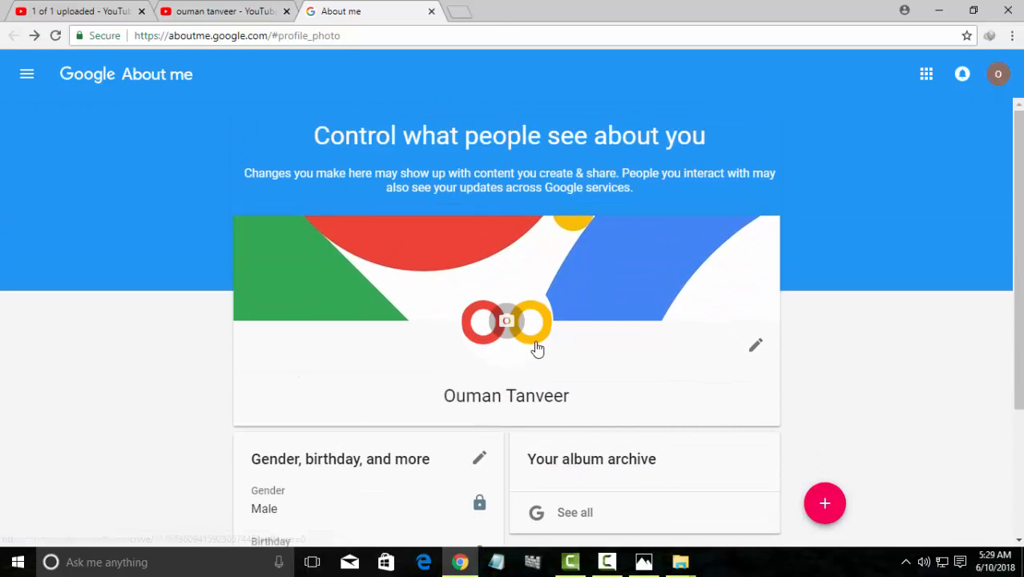
mouse_move(618, 234)
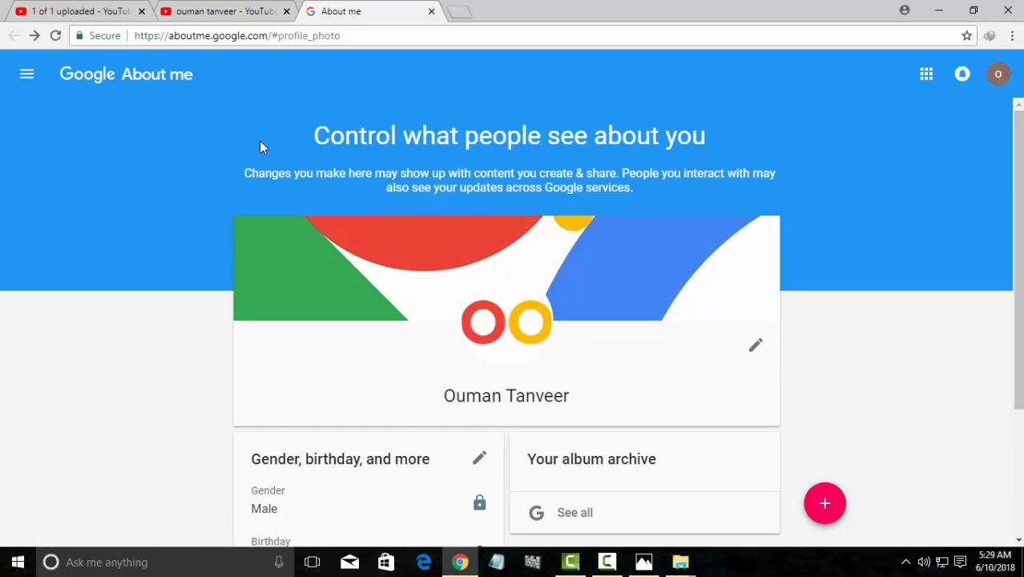
left_click(430, 11)
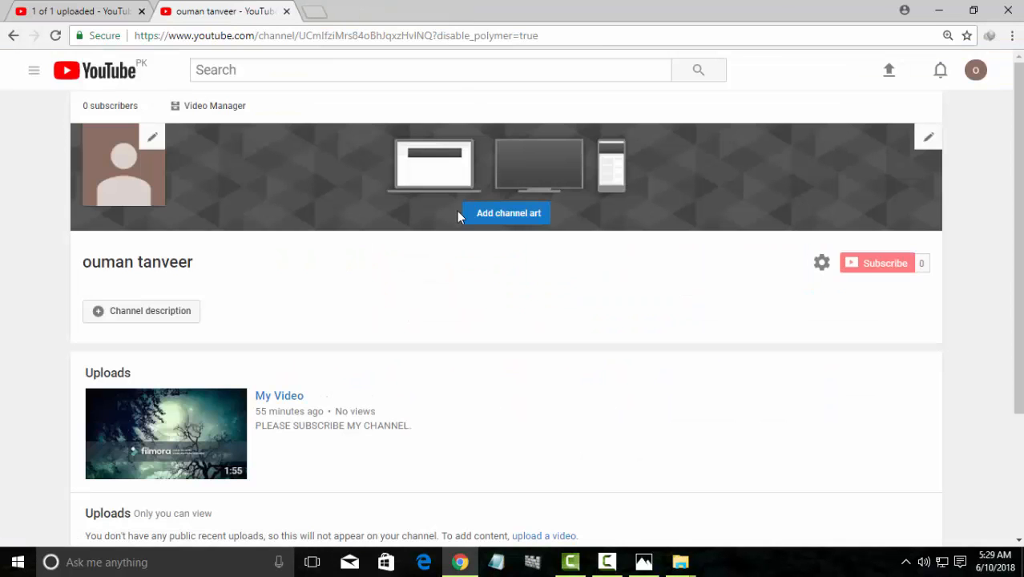
Choose the gallery photo of blue and white flowers as the channel art banner
left_click(487, 220)
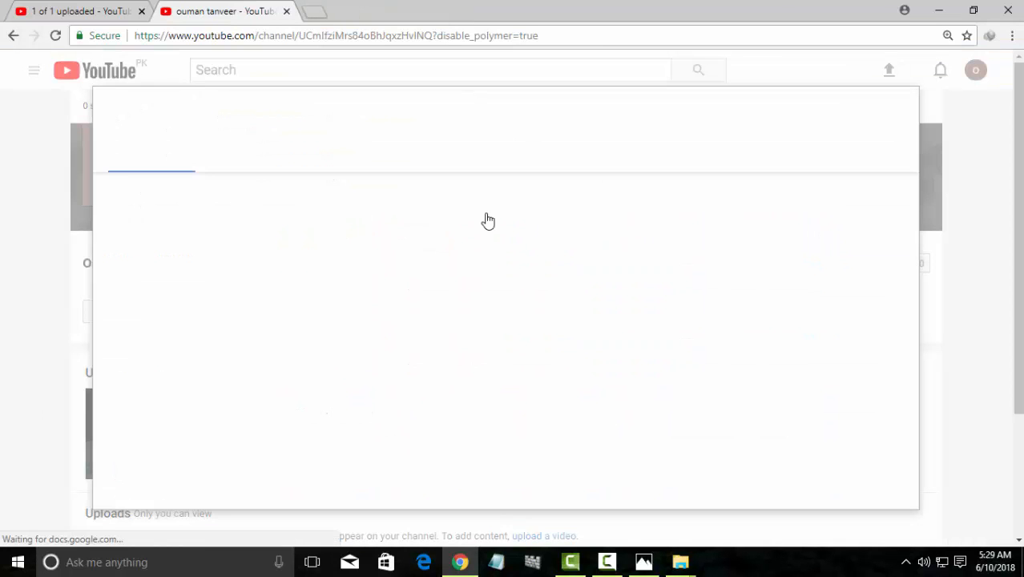
left_click(340, 160)
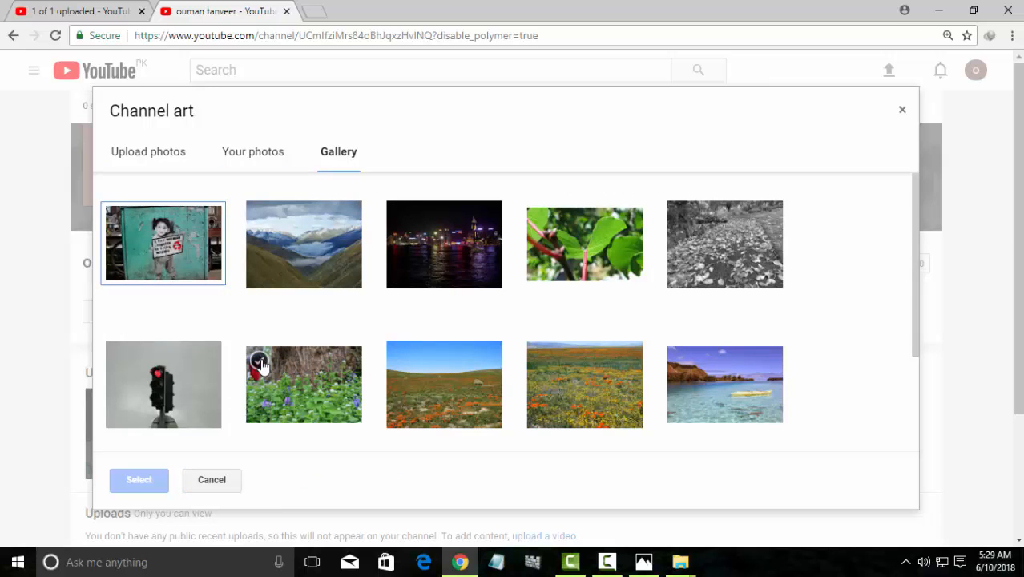
left_click(259, 361)
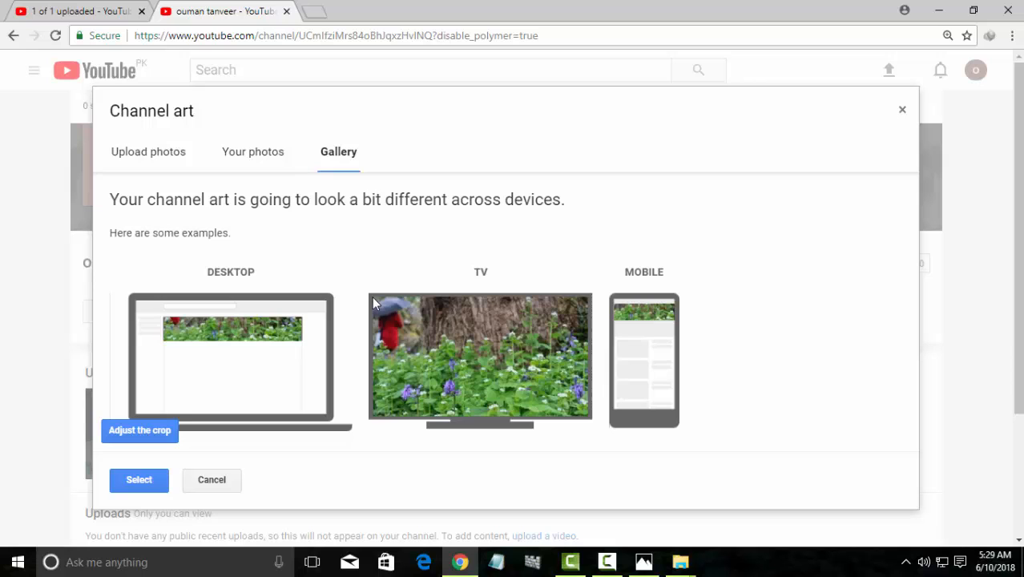
left_click_drag(373, 298, 439, 325)
left_click(132, 488)
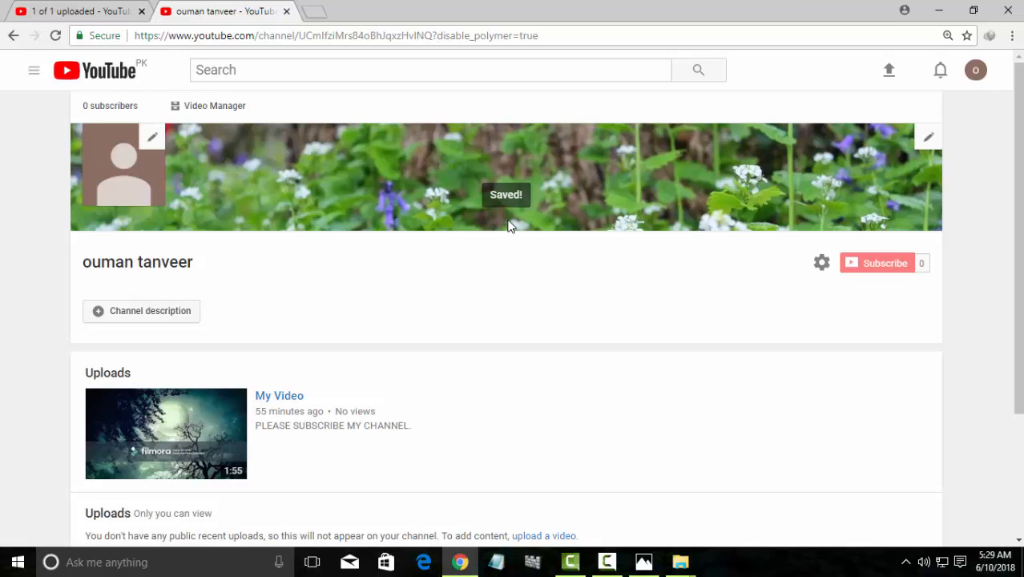
Open Channel settings from the gear beside Subscribe and save them
scroll(365, 281, "down", 2)
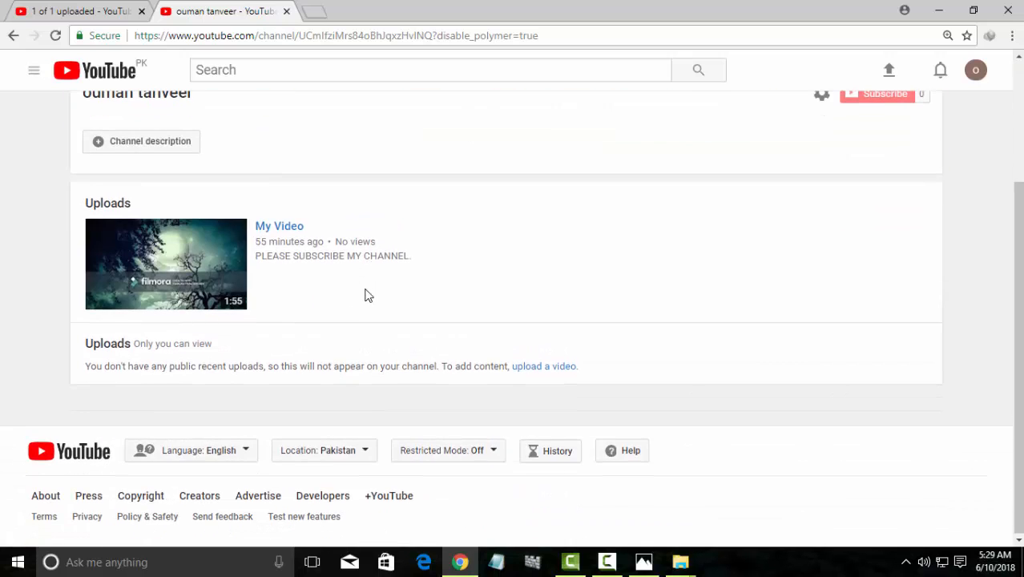
scroll(364, 292, "up", 2)
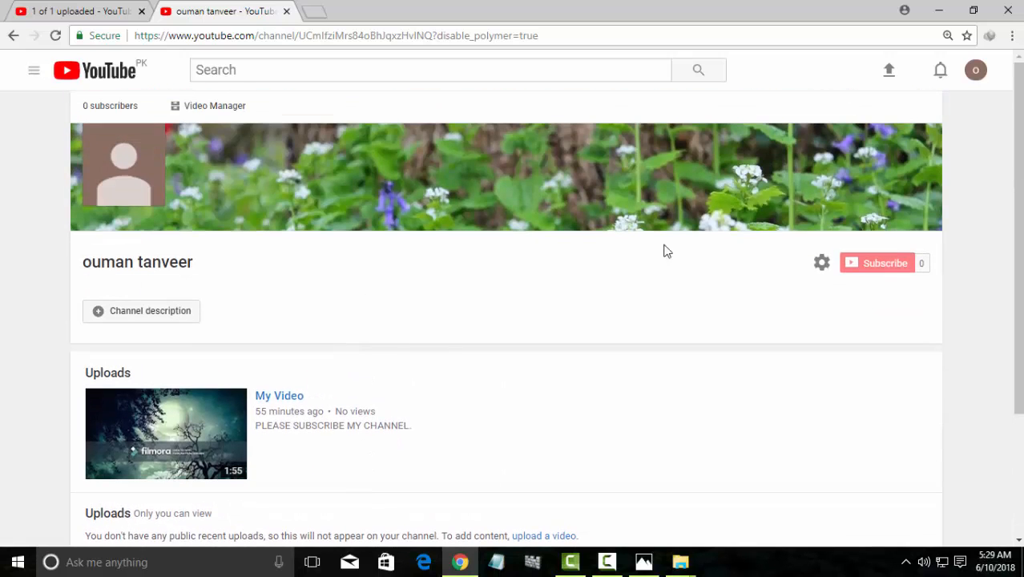
left_click(830, 268)
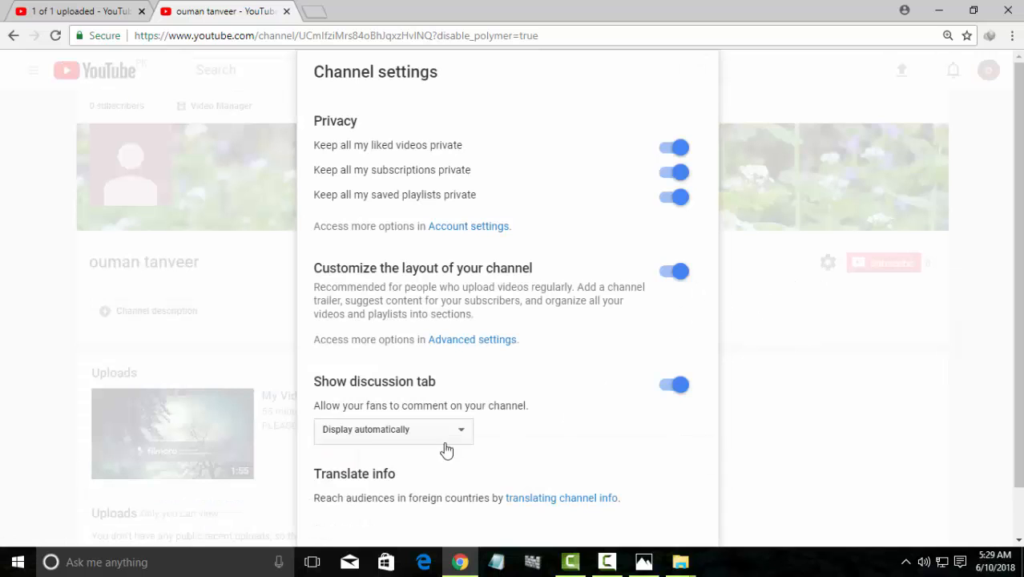
scroll(459, 421, "down", 2)
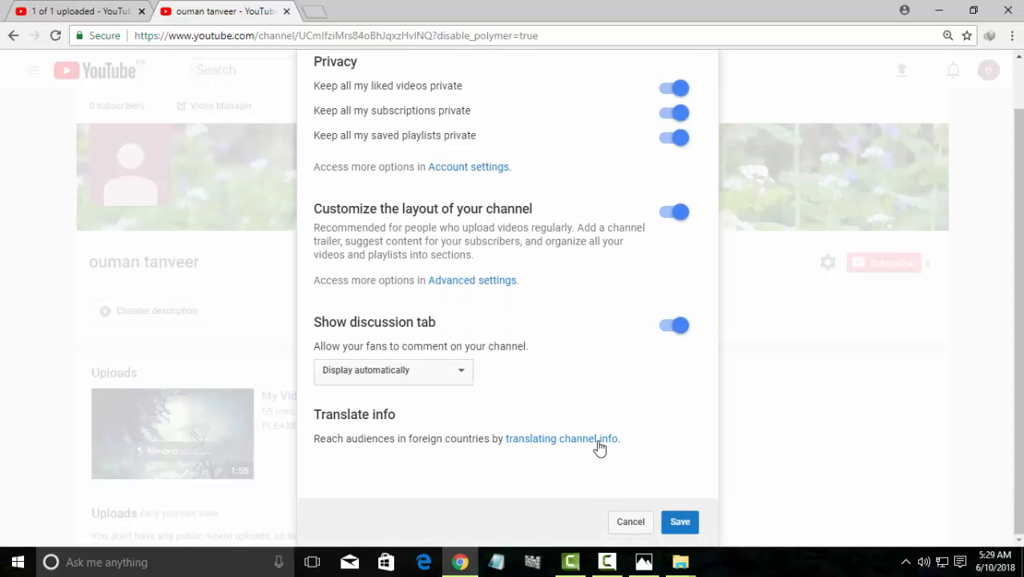
left_click(679, 526)
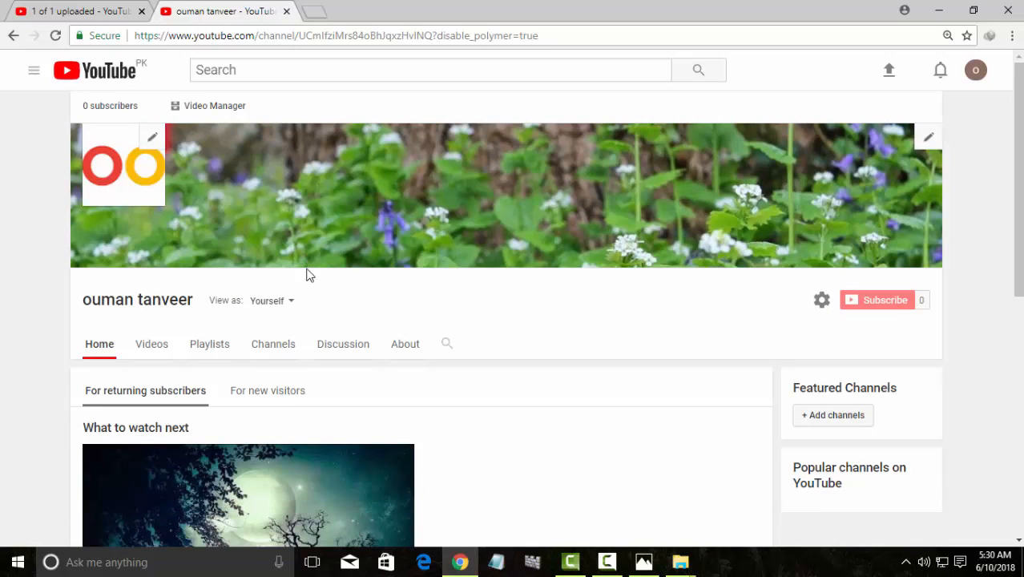
scroll(265, 325, "down", 4)
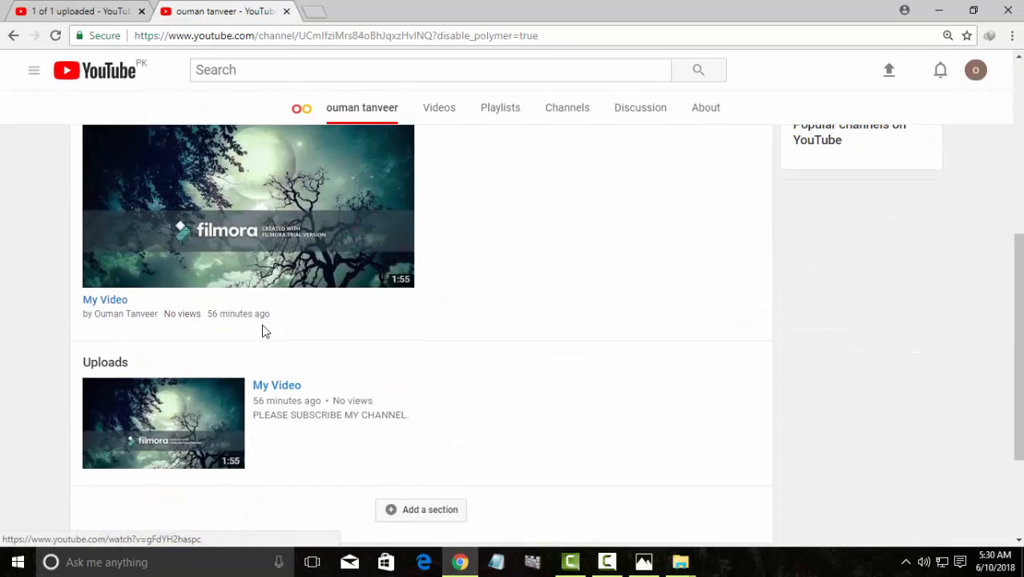
scroll(261, 330, "down", 2)
scroll(365, 373, "up", 3)
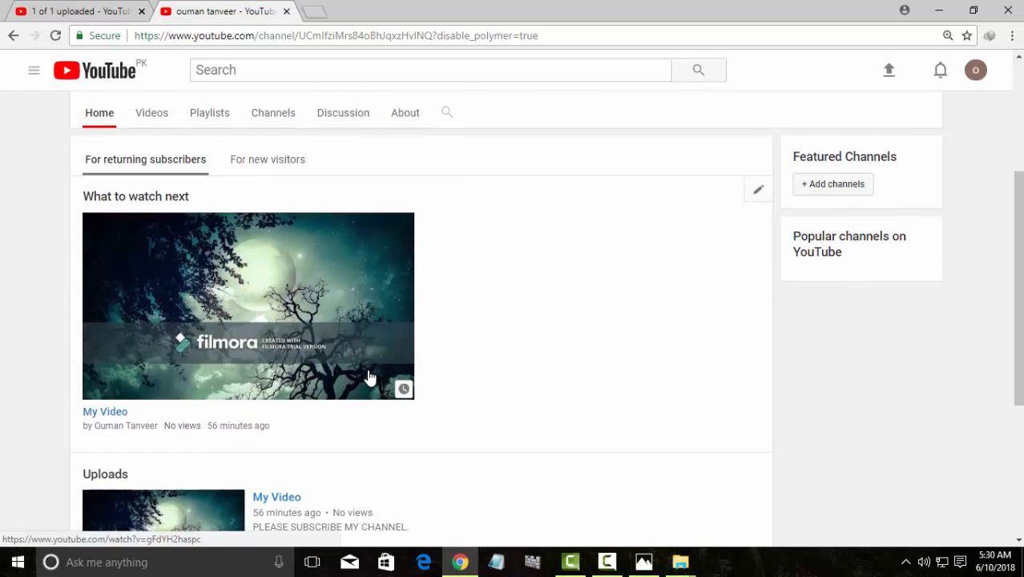
scroll(369, 376, "up", 3)
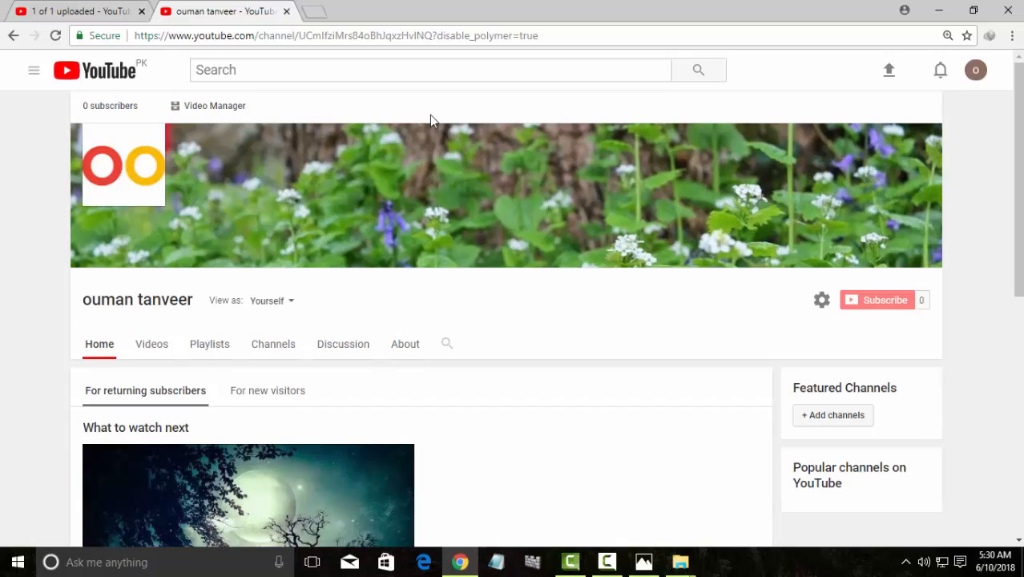
Minimize Chrome to reveal the desktop and refresh the desktop
left_click(937, 11)
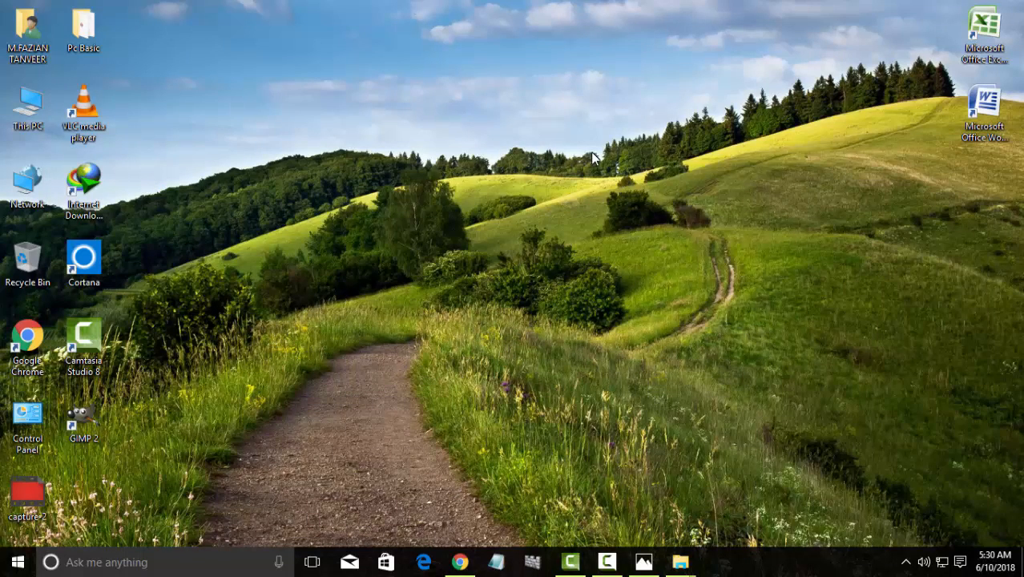
right_click(590, 152)
left_click(632, 197)
Refresh the desktop six more times from its context menu
right_click(633, 196)
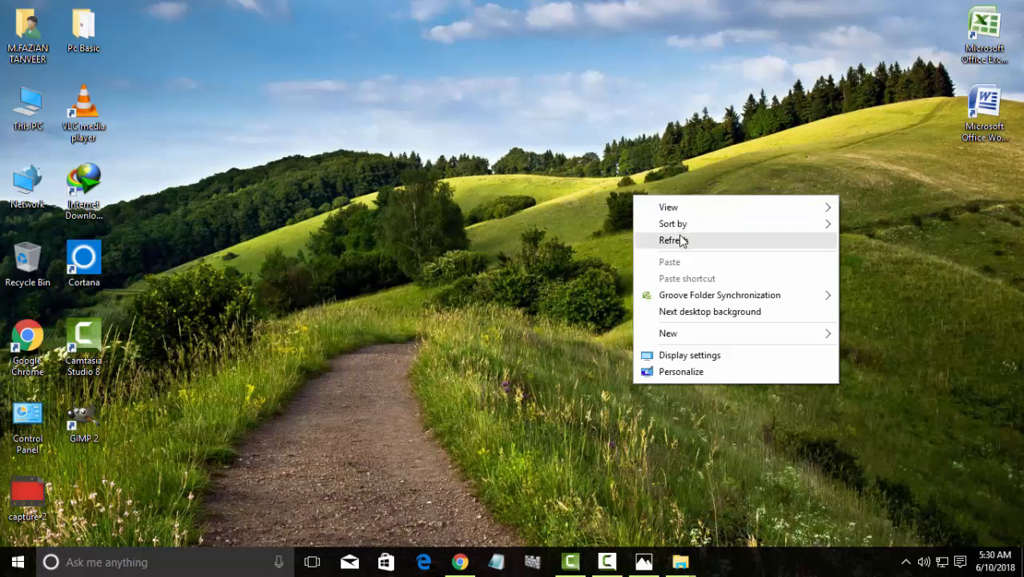
left_click(681, 239)
right_click(662, 197)
left_click(681, 241)
right_click(677, 233)
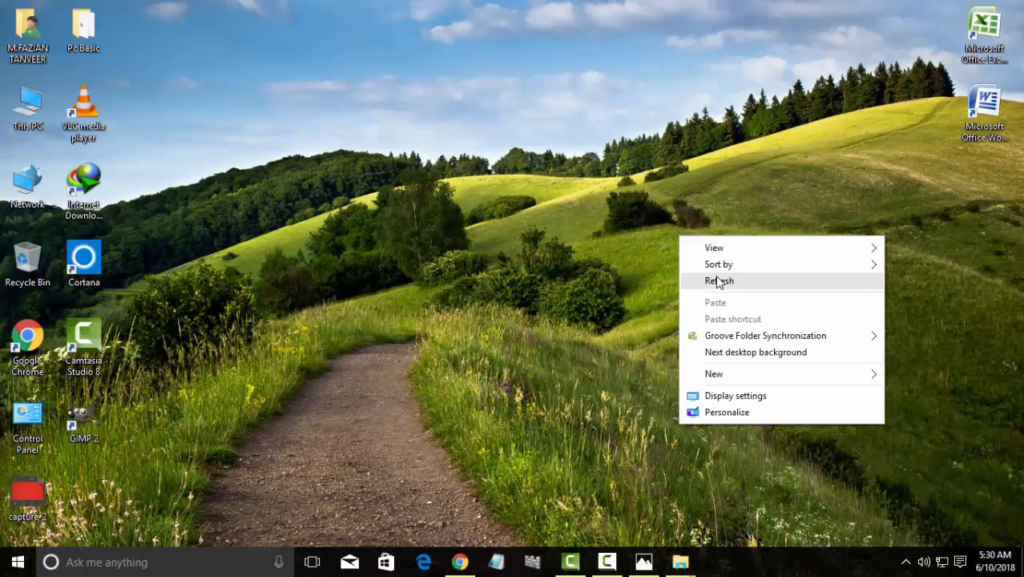
left_click(713, 278)
right_click(674, 232)
left_click(707, 279)
right_click(653, 197)
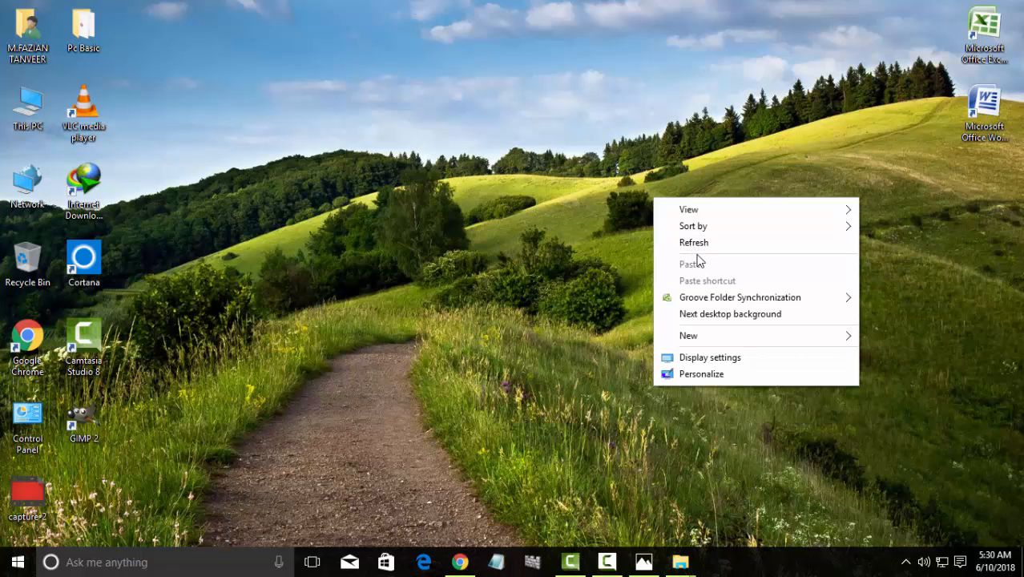
left_click(696, 243)
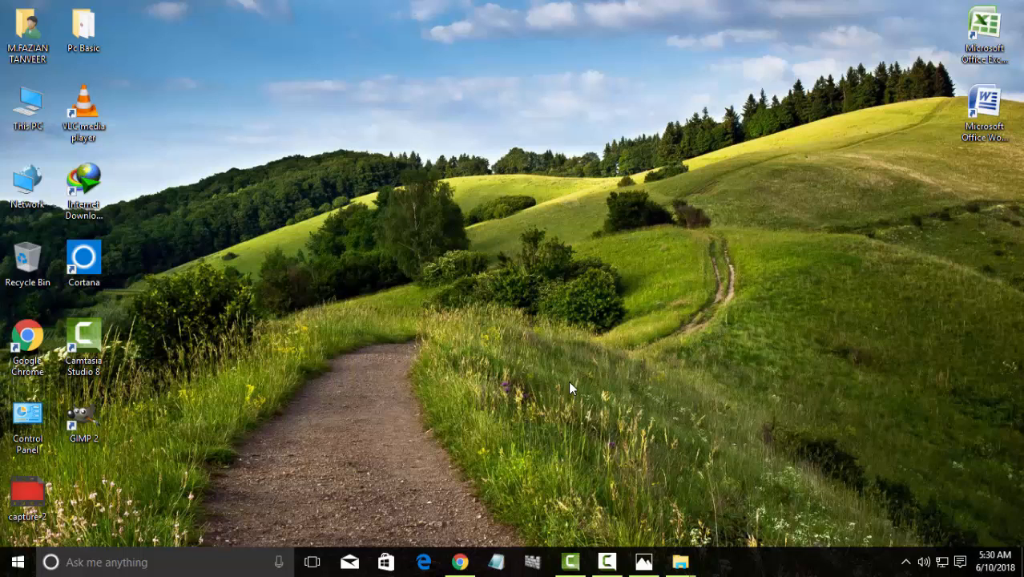
right_click(557, 326)
left_click(617, 371)
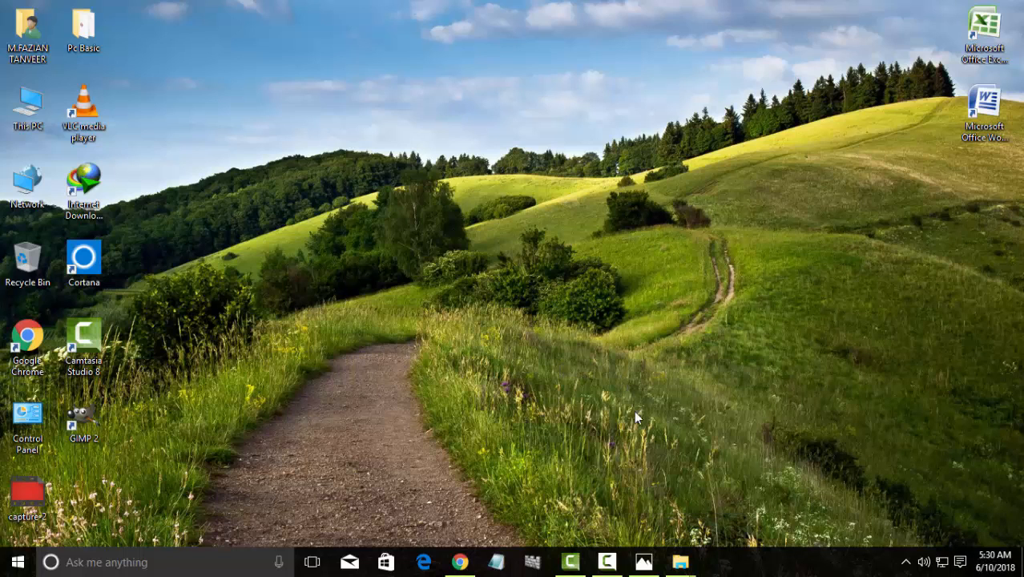